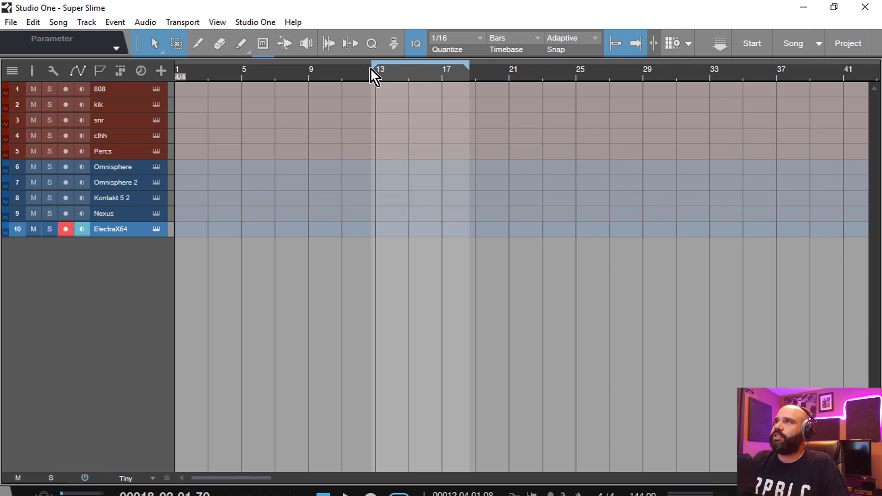
- Set the loop range to span bars 1 to 5 and show the sample file browser
drag(371, 68, 176, 68)
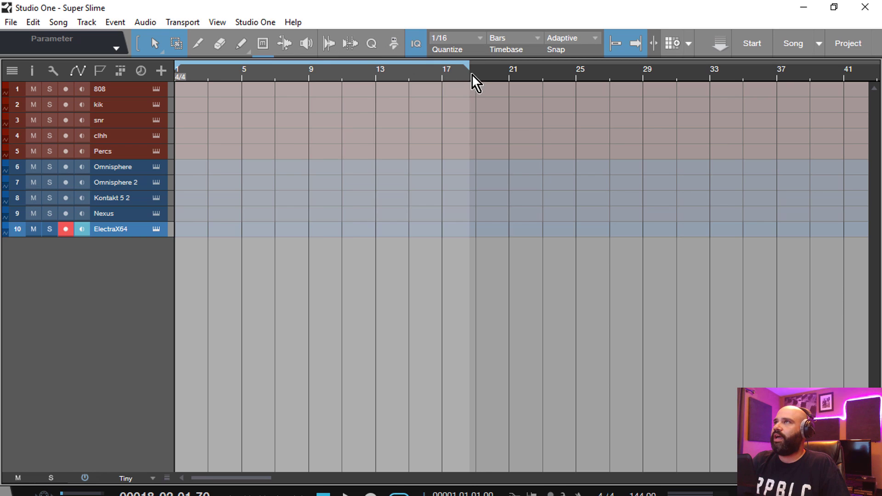
drag(470, 68, 242, 159)
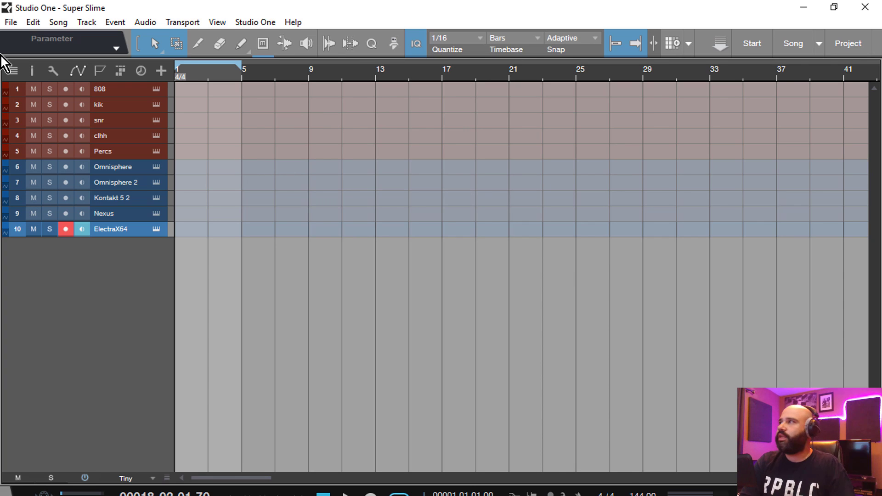
key(F5)
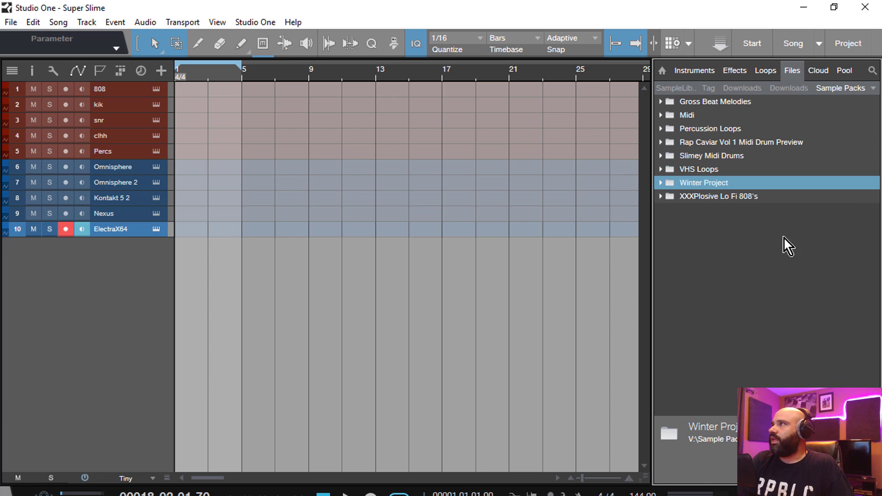
- Audition samples in the XXXPlosive Lo Fi 808's folder, from 954 E through XXX D#, then stop the preview and collapse the folder
click(660, 197)
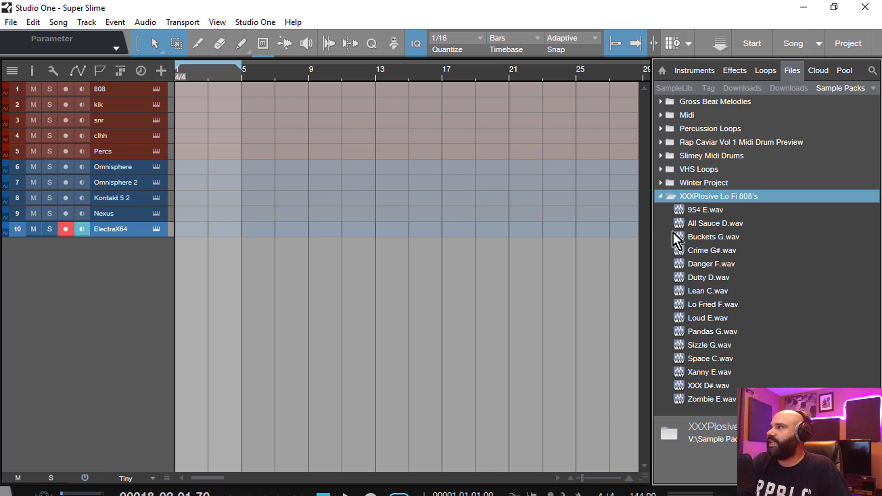
click(684, 212)
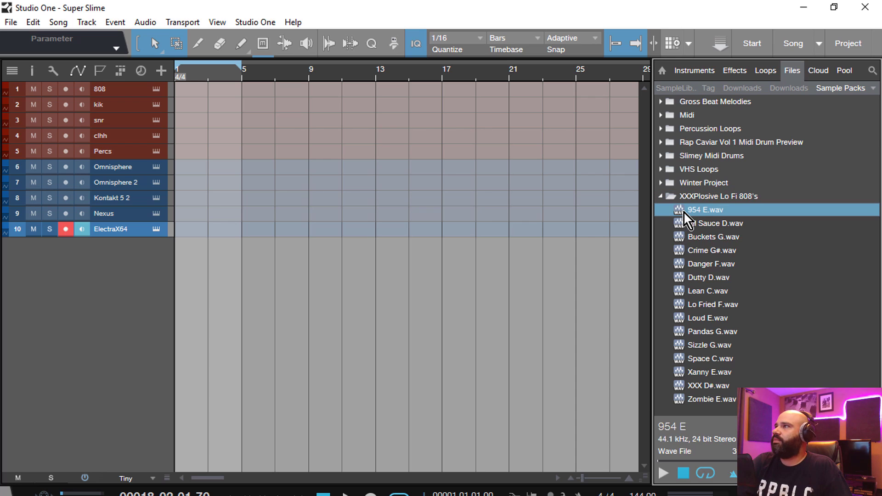
click(663, 473)
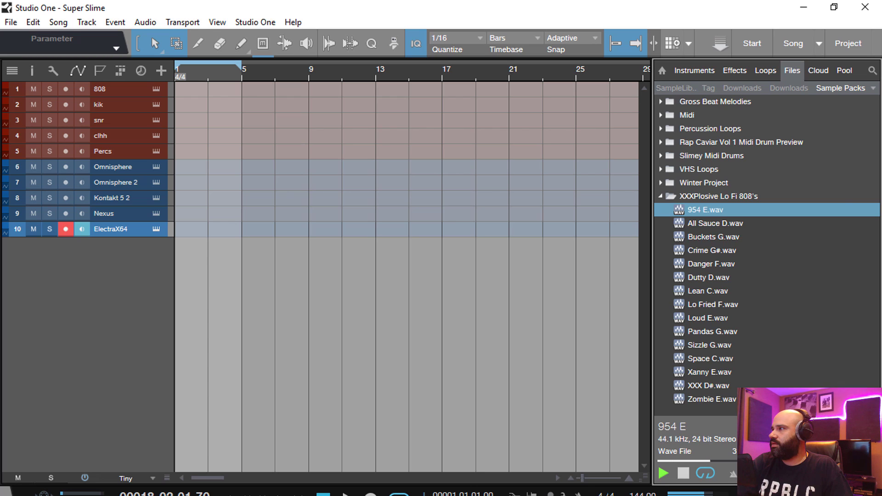
click(707, 226)
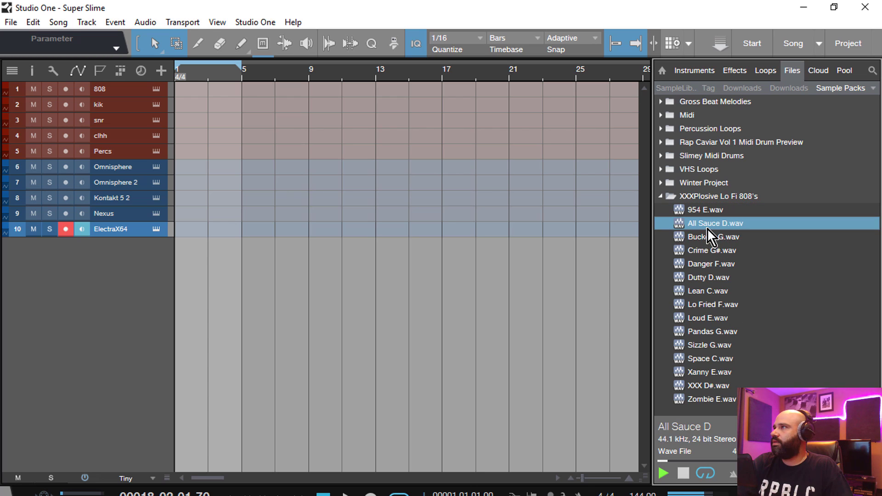
click(710, 241)
click(716, 251)
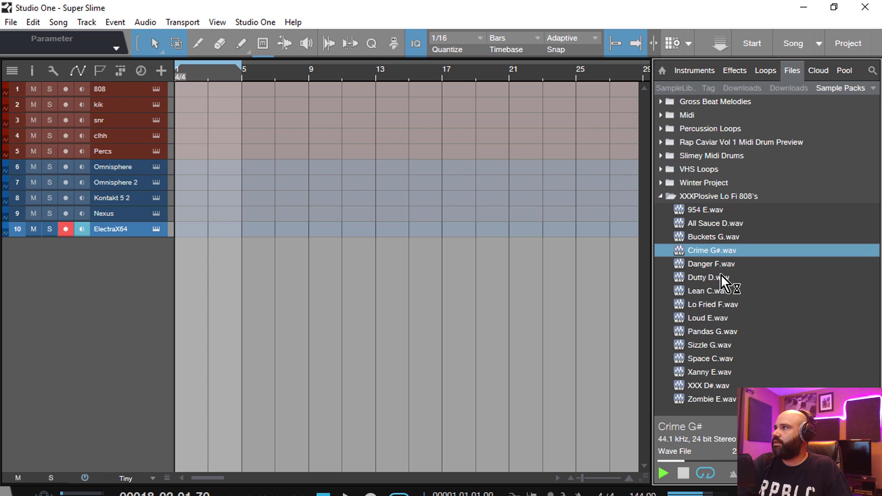
click(725, 266)
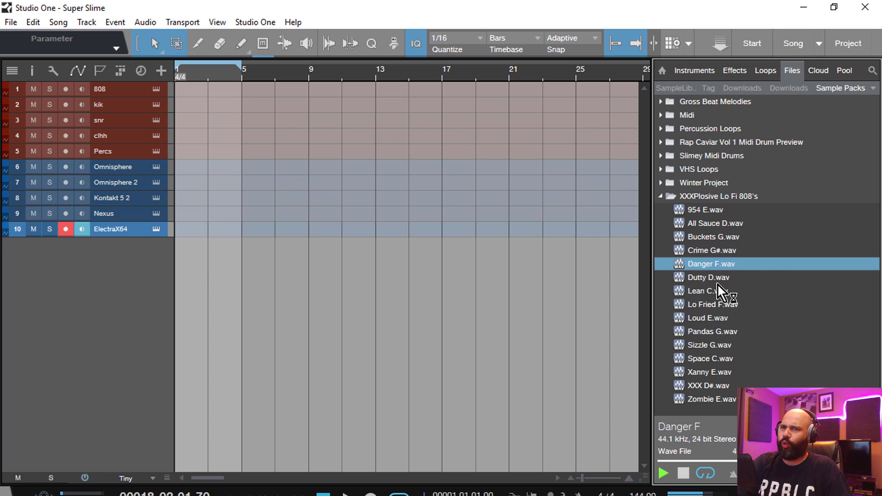
click(715, 283)
click(715, 290)
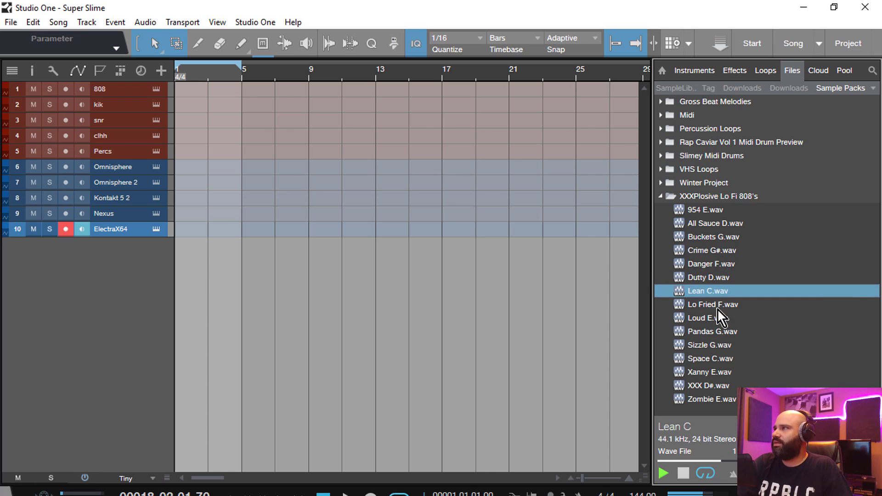
click(718, 307)
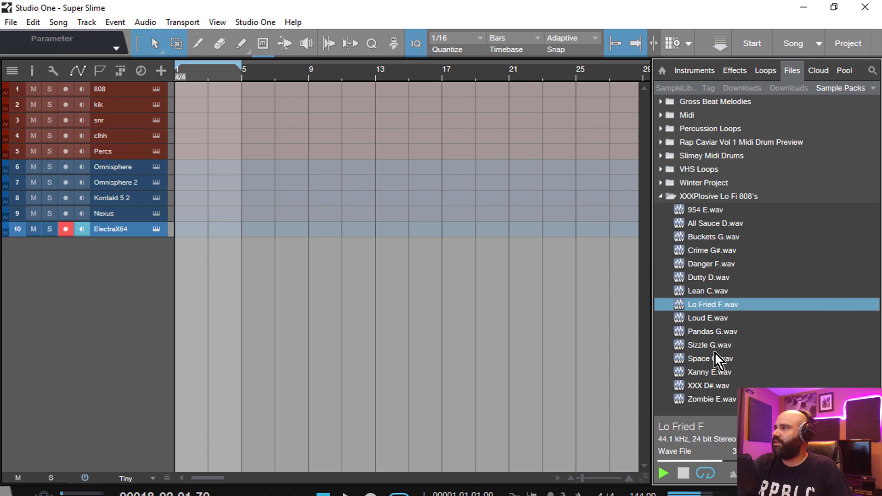
click(715, 353)
click(709, 332)
click(709, 346)
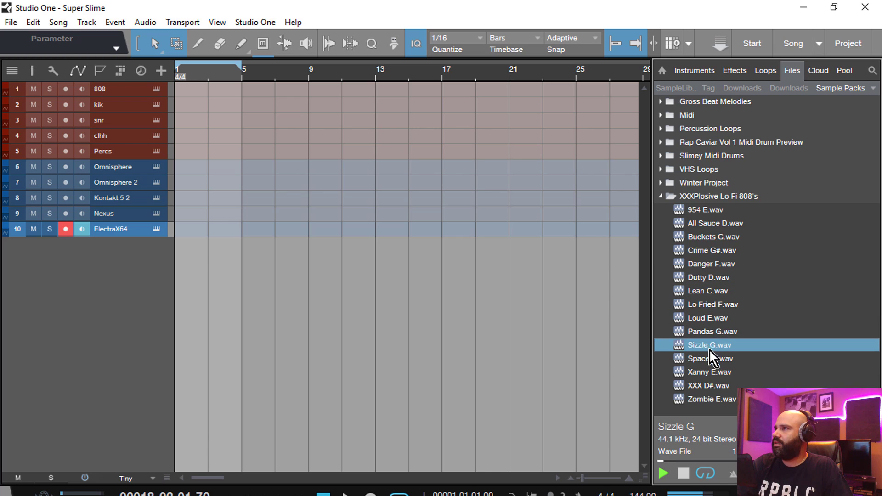
click(710, 386)
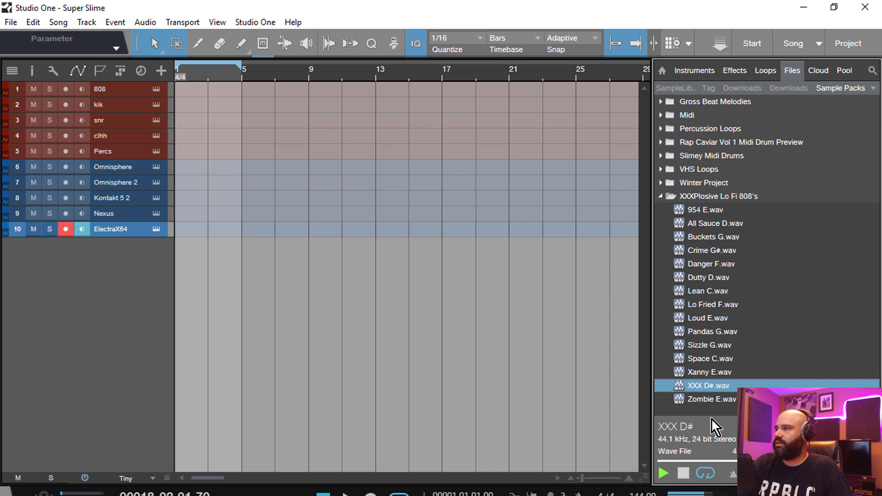
click(684, 470)
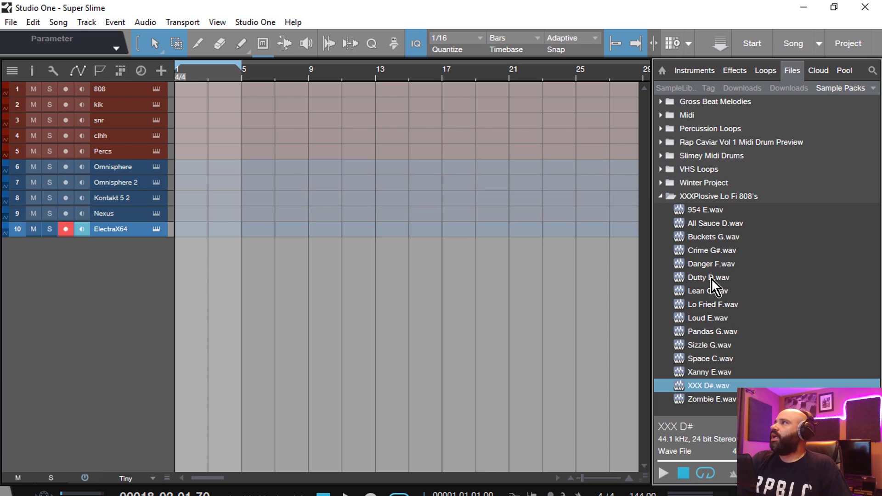
click(662, 196)
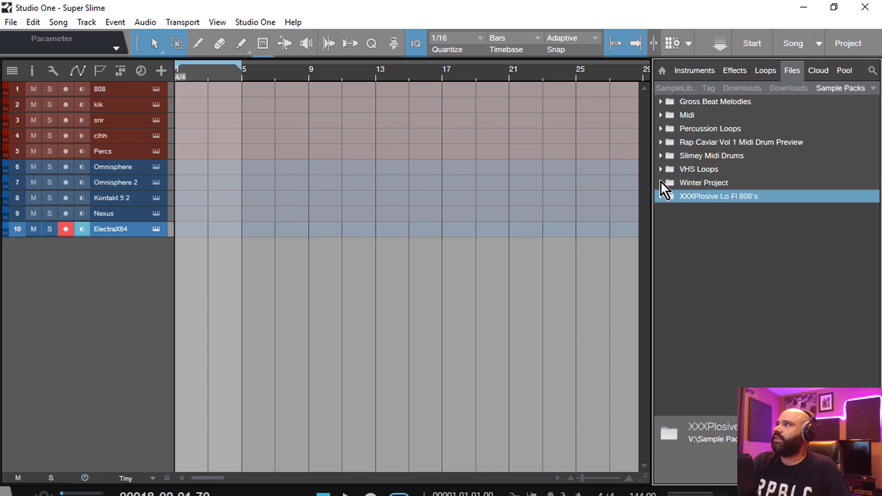
- Audition the Dirty Water, Nintendo Indo and Tsang Sung loops in the Winter Project folder, returning to Dirty Water before stopping the preview
click(660, 181)
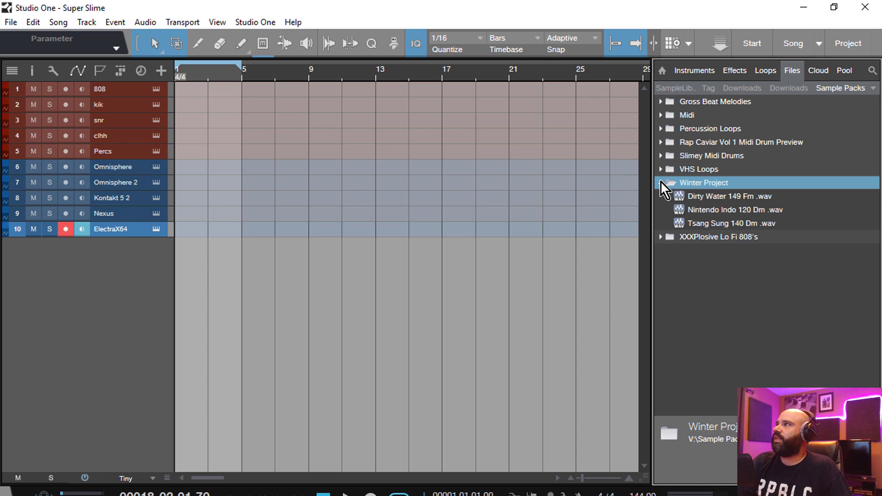
click(718, 200)
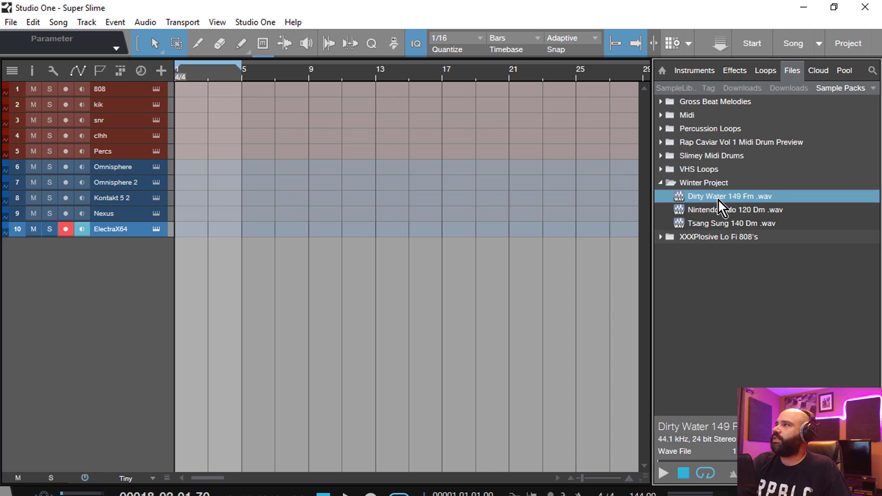
click(662, 471)
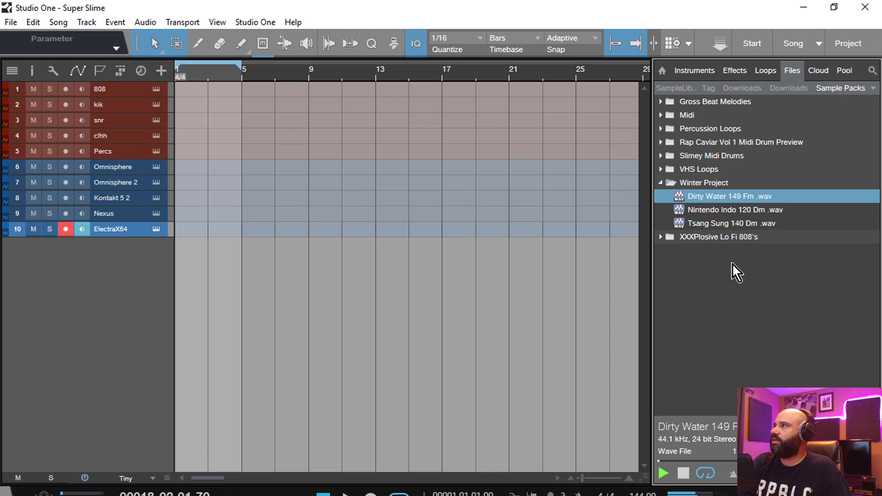
click(727, 214)
click(727, 224)
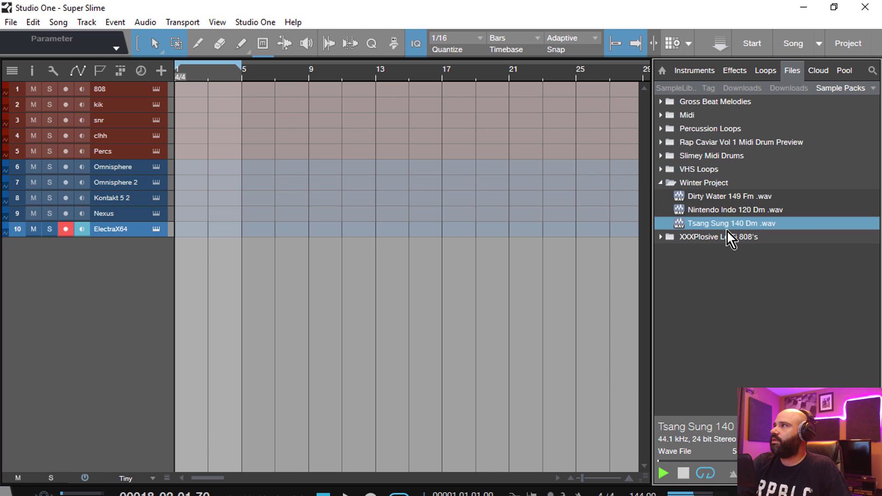
click(735, 210)
click(735, 197)
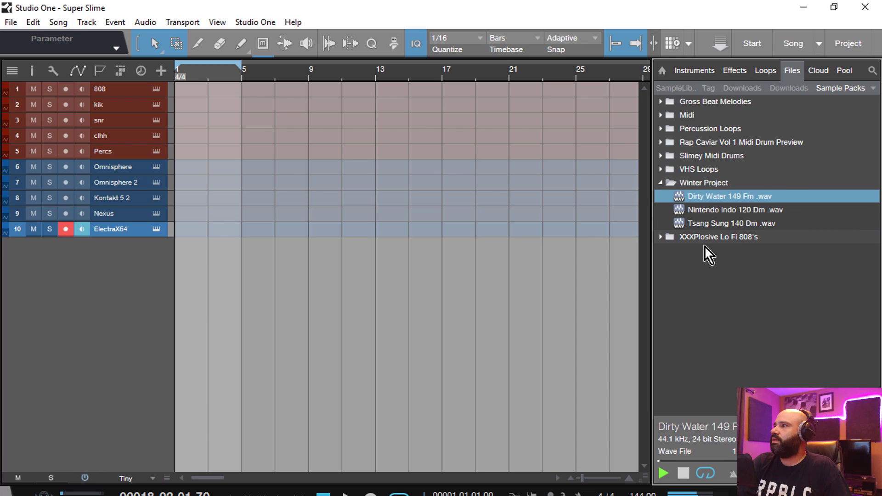
click(683, 472)
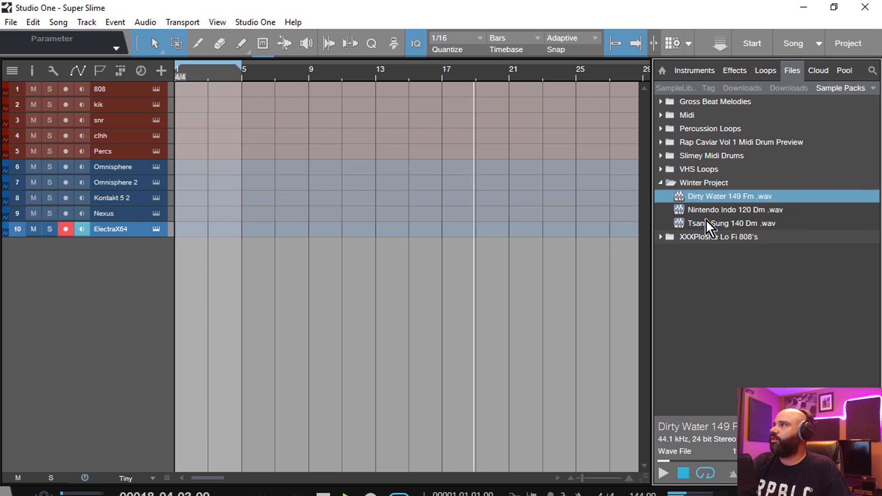
- Add Dirty Water 149 Fm .wav to a new audio track at bar 1 and time-stretch its end to bar 41
drag(714, 200, 203, 266)
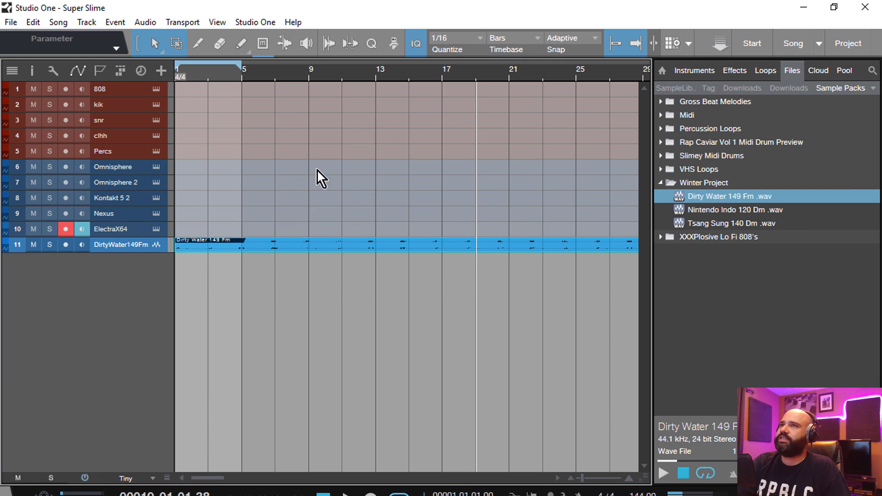
key(w)
key(w)
key(w)
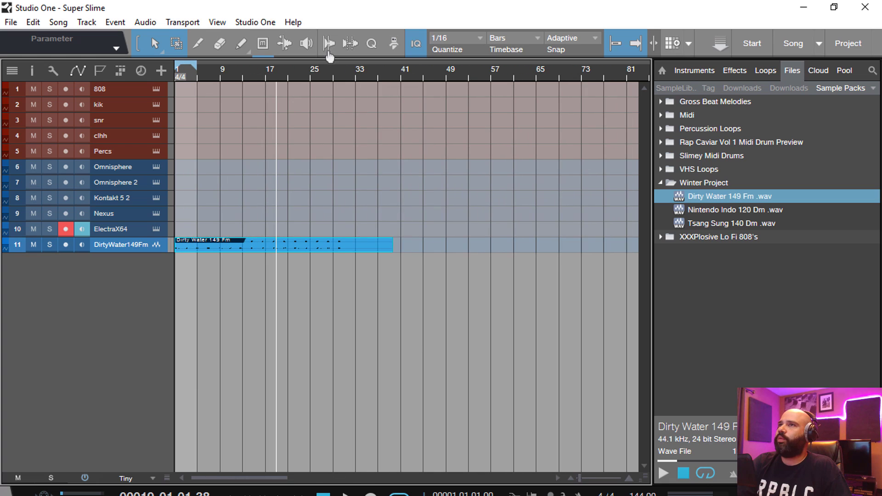
key(shift+w)
key(shift+e)
key(shift+e)
key(shift+e)
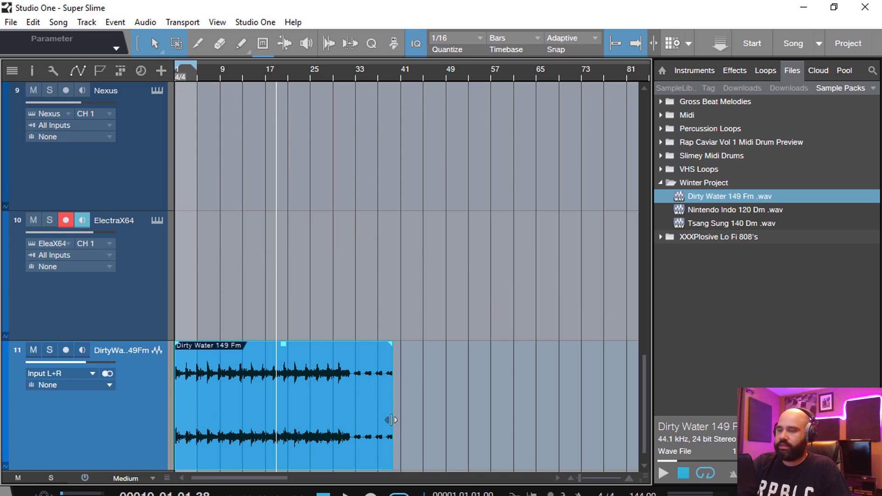
drag(391, 420, 400, 420)
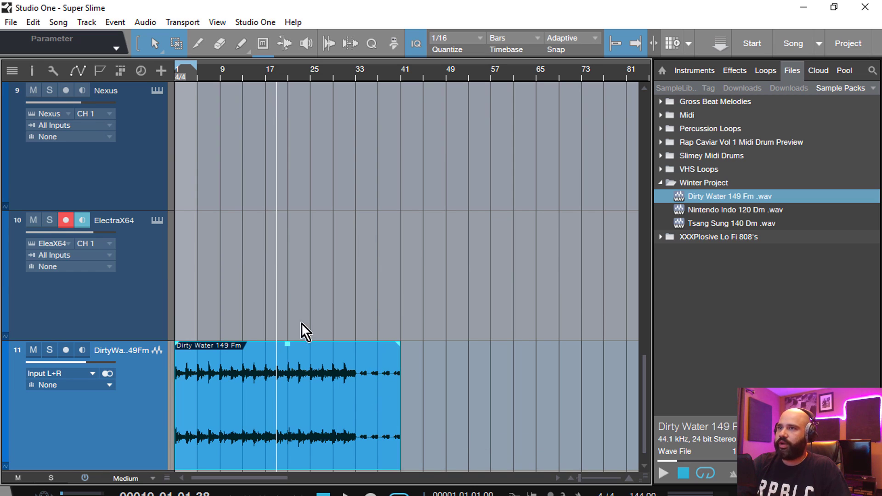
- Play the Dirty Water event from the start, extend the loop range to about bar 31, and skip ahead to the event's tail
key(comma)
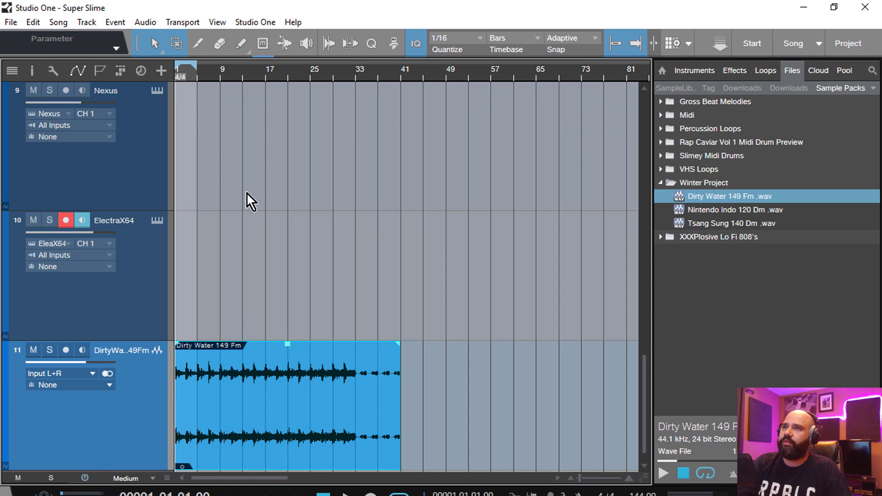
key(space)
drag(197, 68, 343, 94)
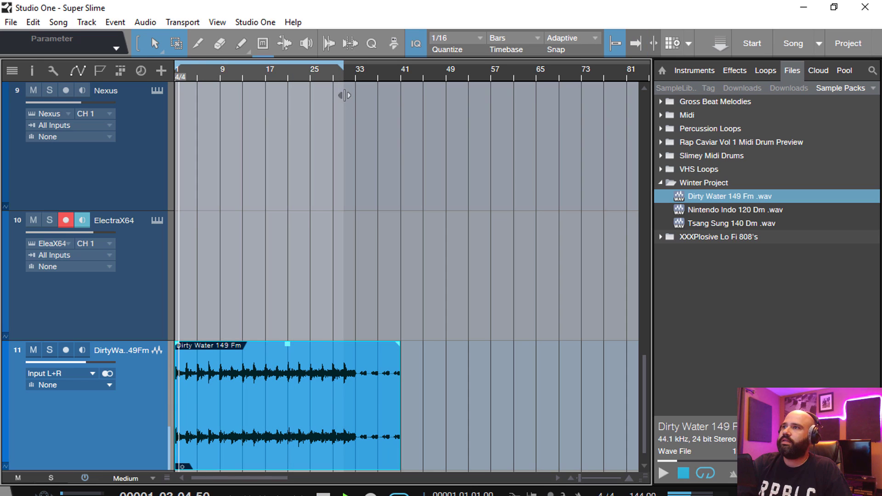
drag(226, 79, 297, 79)
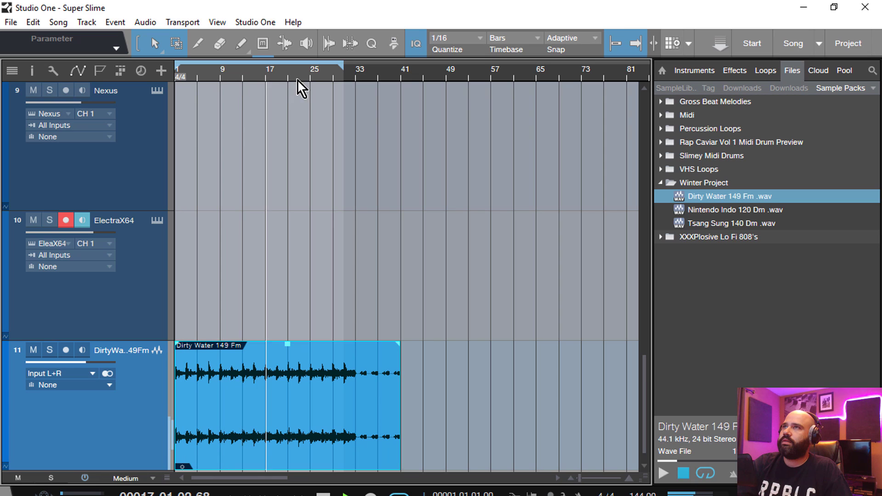
click(351, 78)
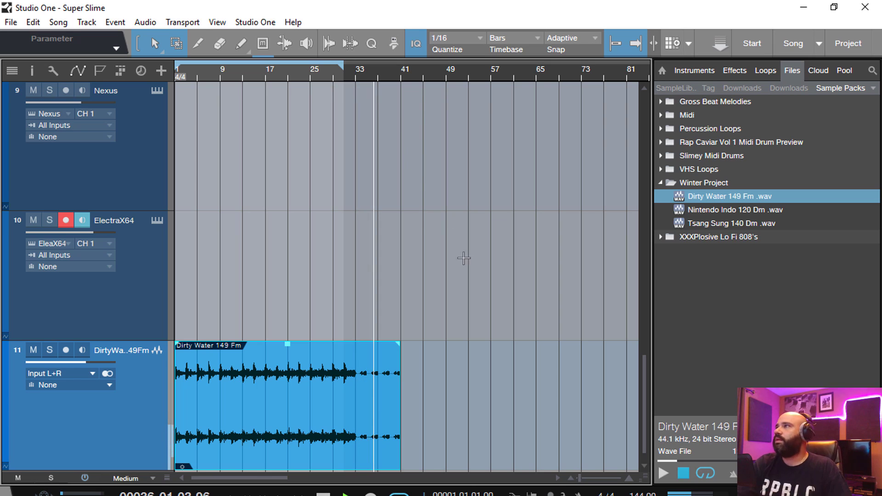
- Audition Bonus Loop 1, VHS Loop 1 and VHS Loop 4 from the VHS Loops folder, stopping the preview after the last one
click(660, 170)
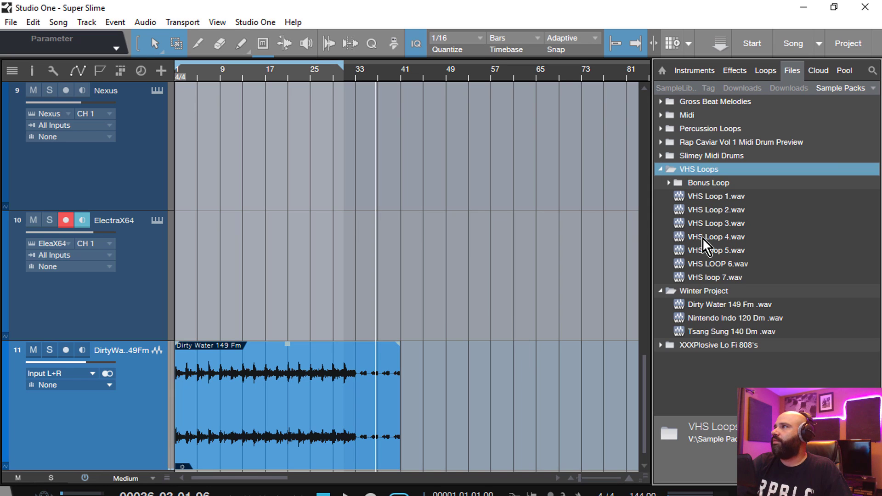
click(668, 182)
click(711, 198)
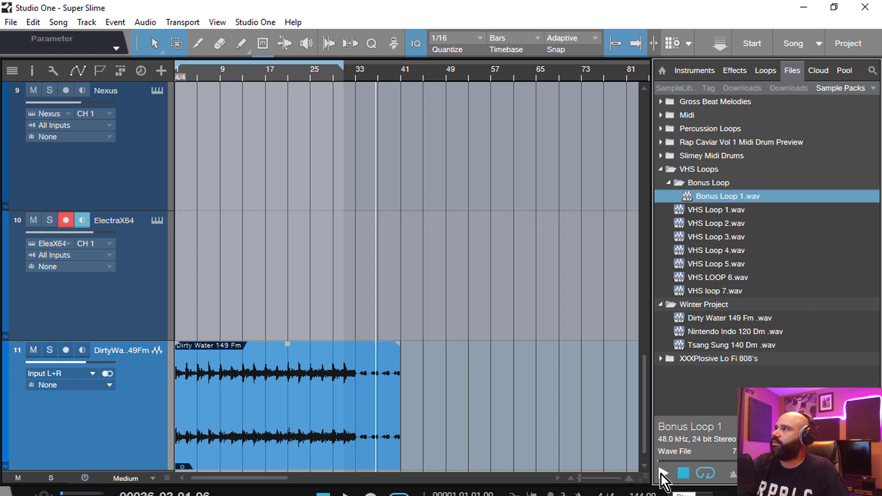
click(661, 474)
click(709, 211)
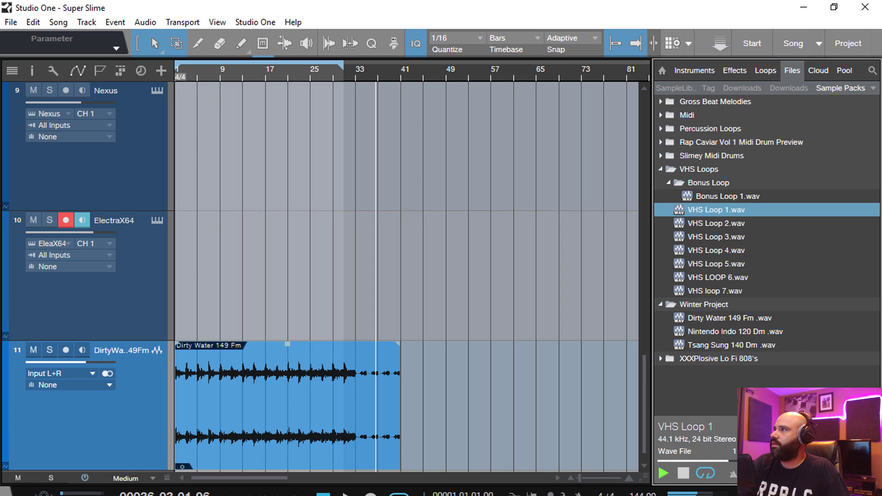
click(703, 250)
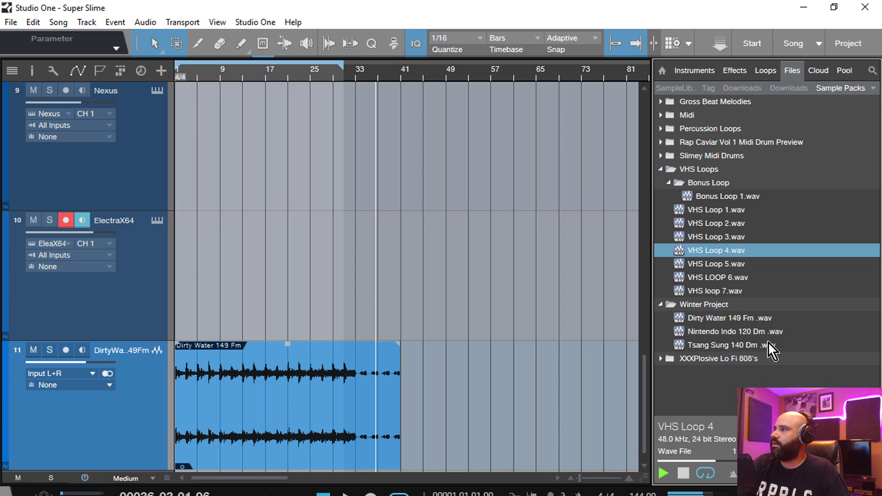
click(685, 473)
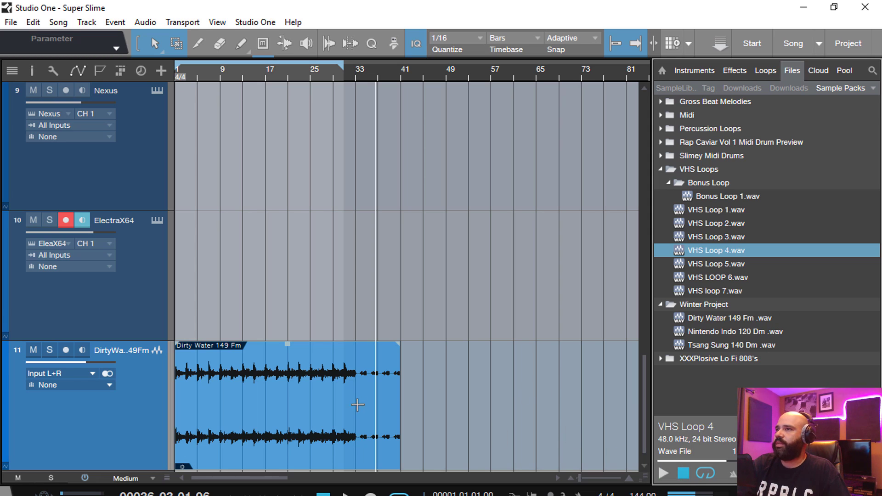
- Delete the Dirty Water 149 Fm event from its track
key(Delete)
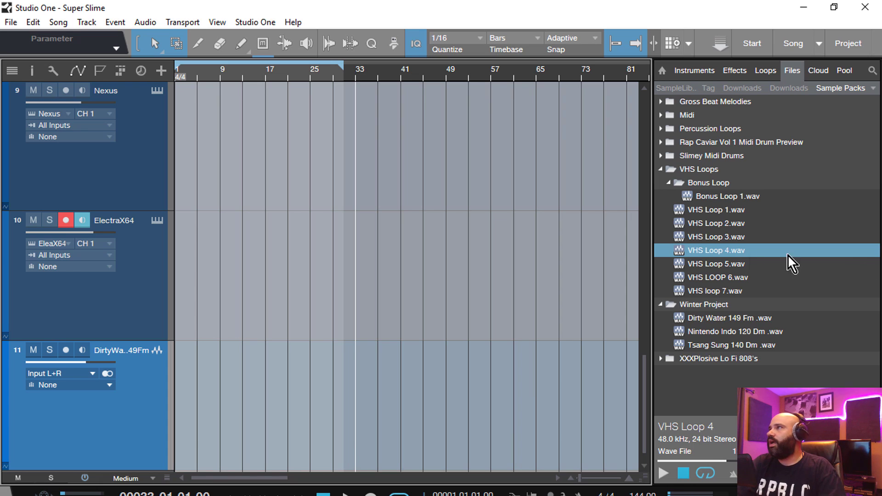
- Look through the Rap Caviar Vol 1 Midi Drum Preview, Percussion Loops and Midi Piano folders, closing each one again
click(661, 142)
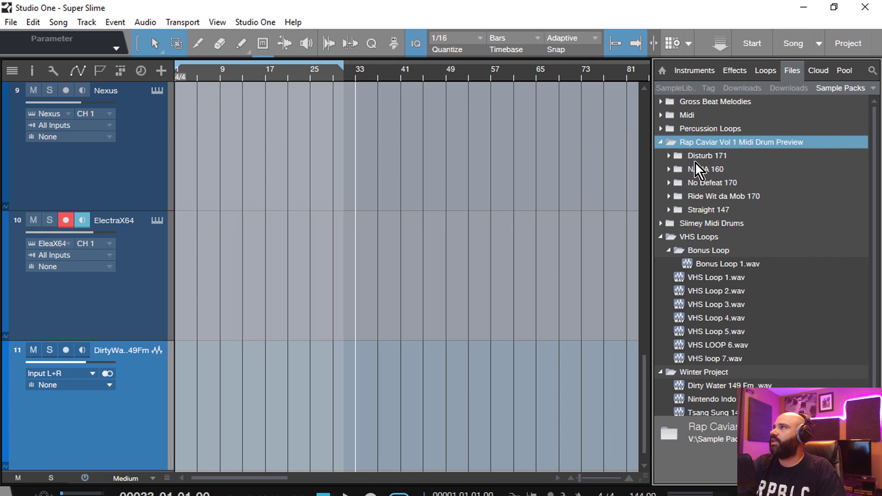
click(661, 142)
click(660, 142)
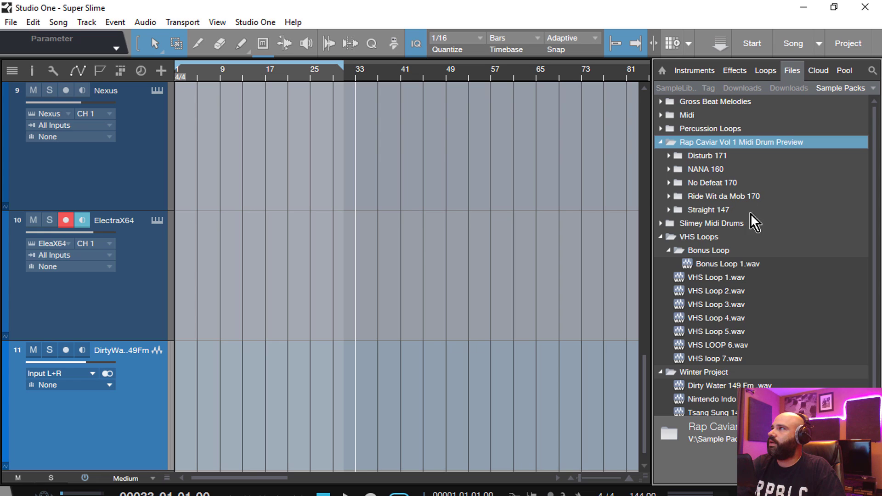
click(662, 142)
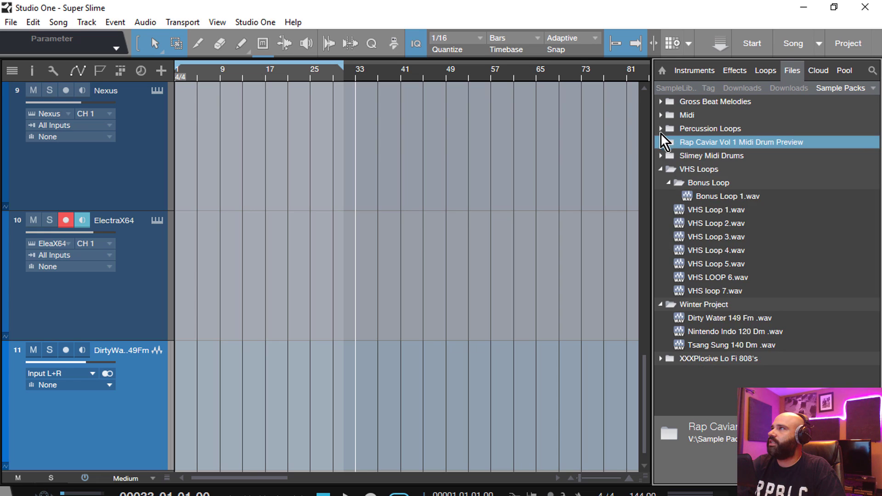
click(659, 128)
click(660, 129)
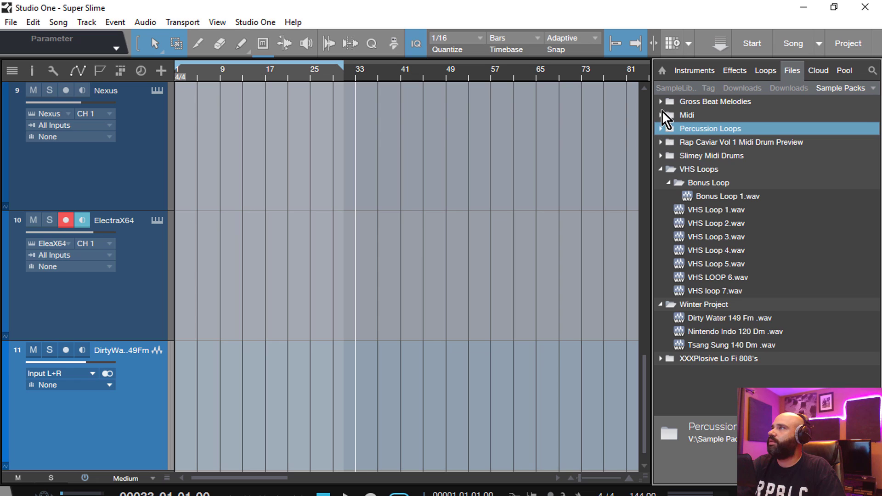
click(661, 115)
click(670, 128)
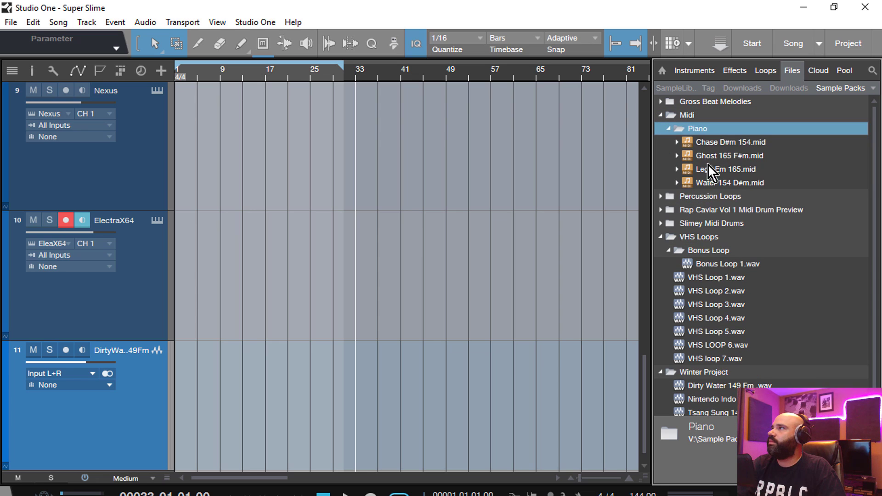
click(660, 114)
- Audition Fm 160 and Cm 150 from the Gross Beat Melodies folder, stop the preview and collapse the folder
click(671, 107)
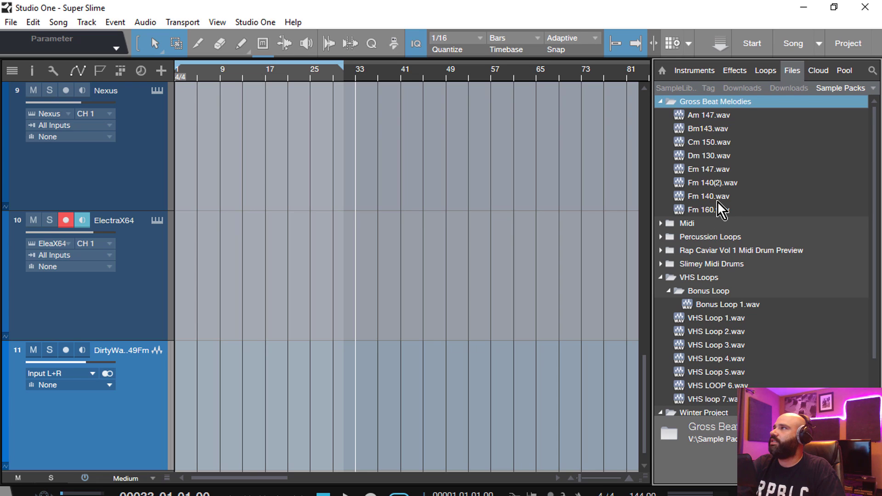
click(707, 210)
click(664, 473)
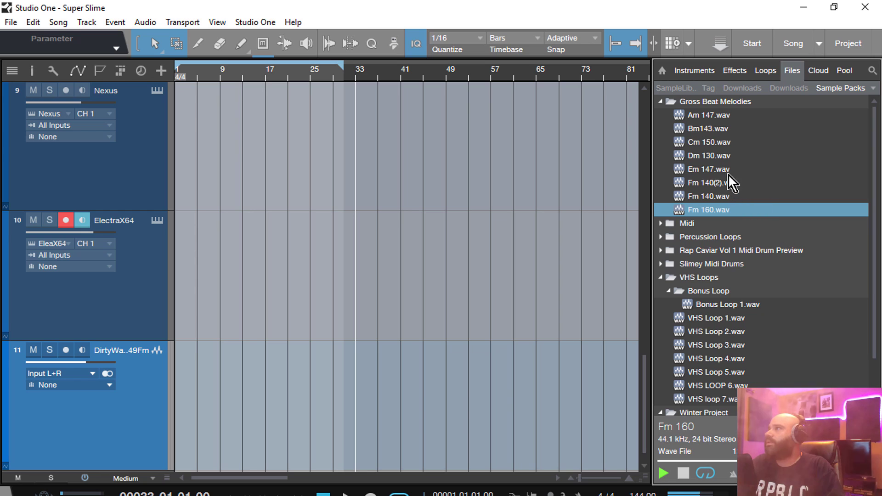
click(715, 142)
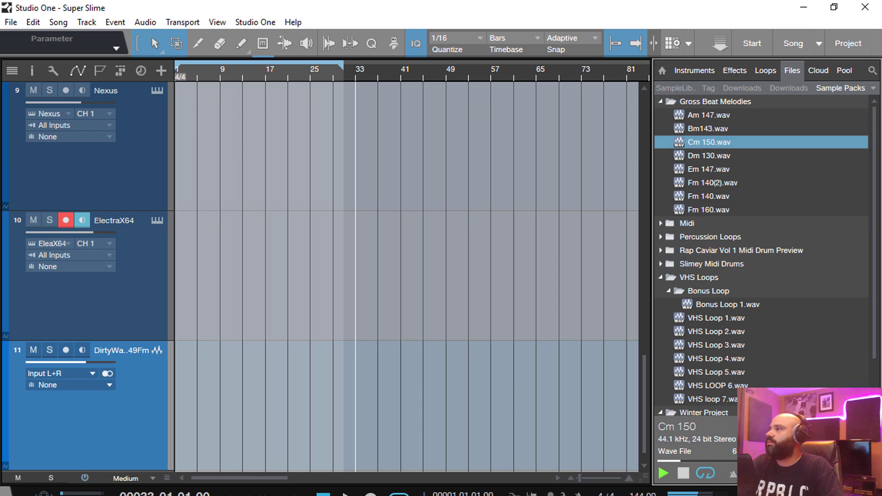
click(685, 473)
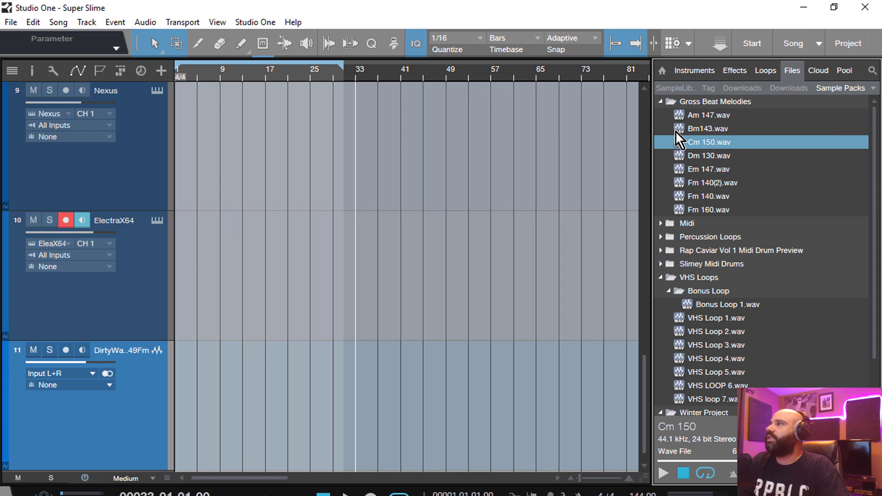
click(660, 102)
click(660, 102)
click(660, 102)
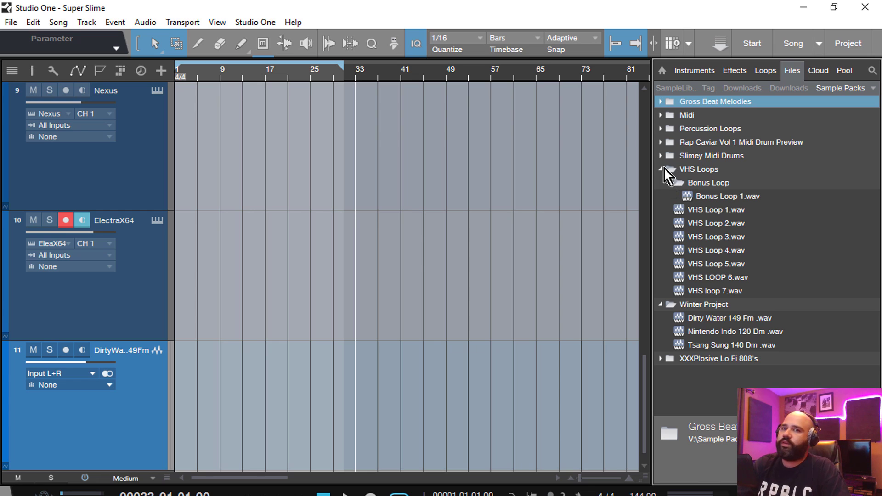
- Preview VHS Loop 4.wav and place it at bar 1 on the Dirty Water audio track
click(722, 251)
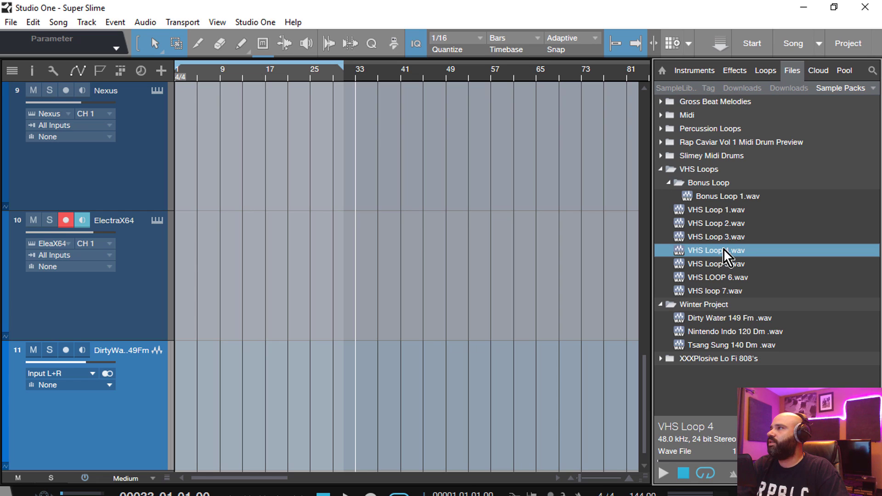
click(662, 472)
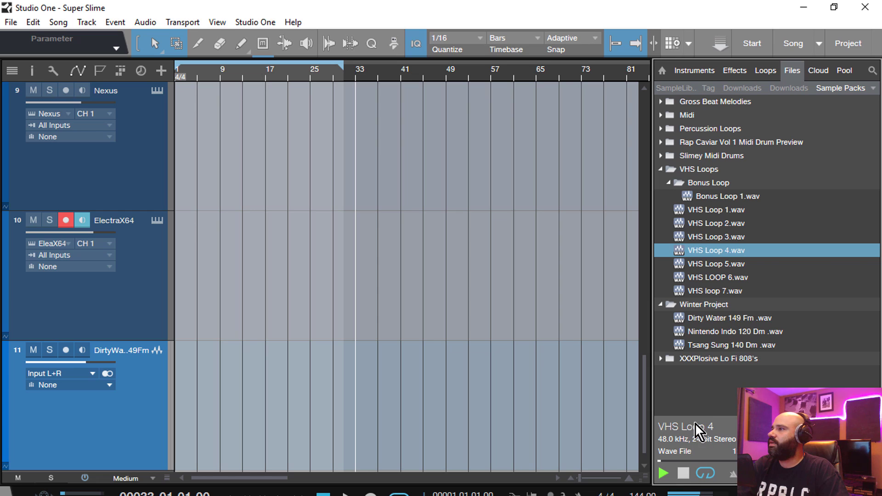
click(683, 473)
drag(689, 252, 189, 362)
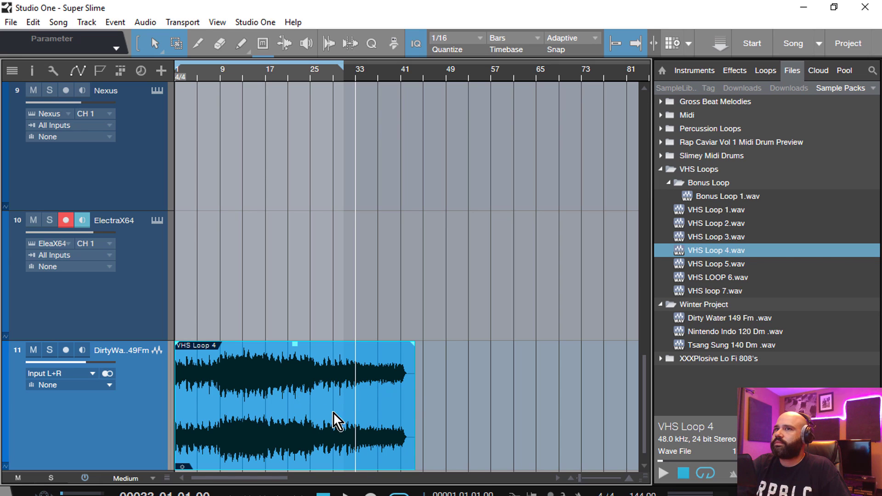
- Play the VHS Loop 4 event from the start and shorten the loop range to bars 1 to 5
key(space)
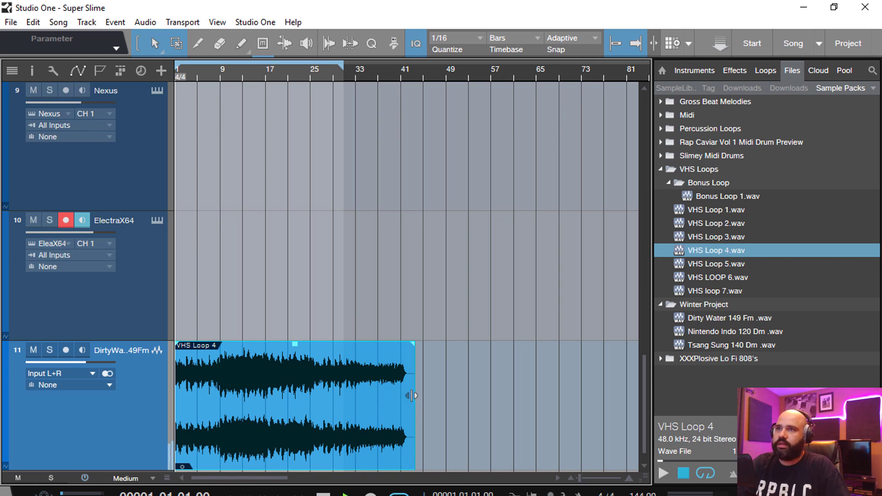
drag(340, 69, 196, 103)
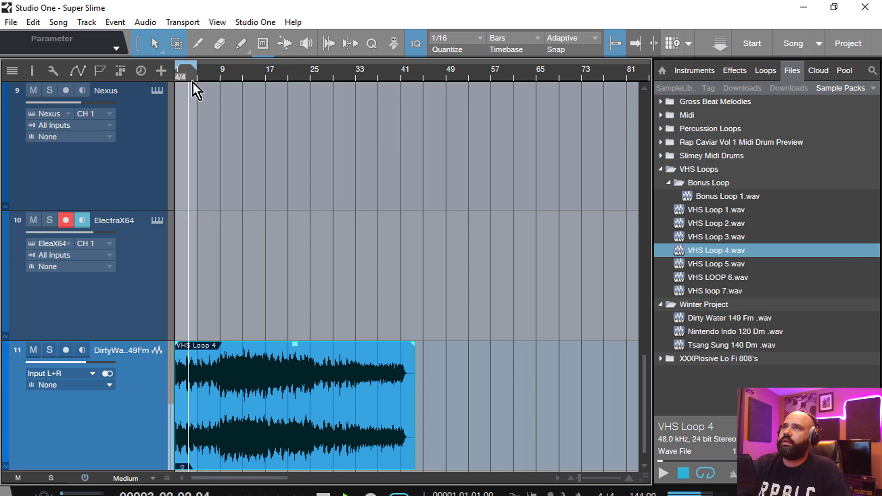
scroll(196, 108, up, 5)
scroll(236, 140, down, 1)
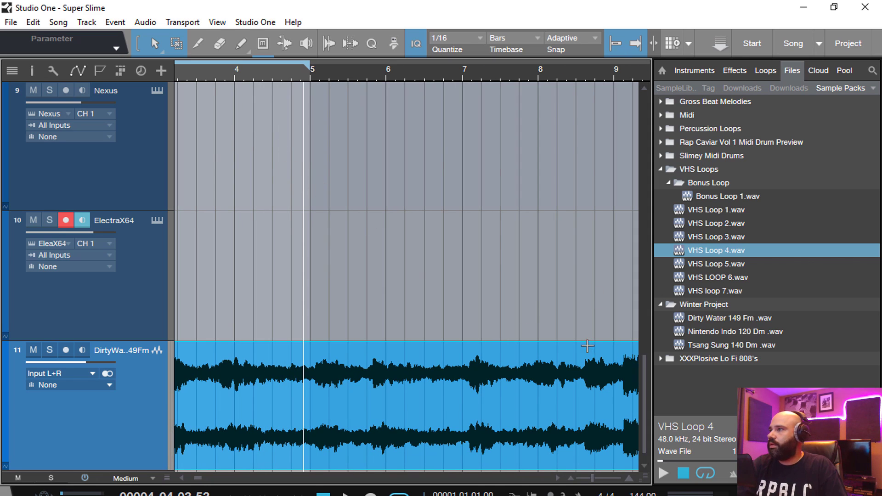
- Check the VHS Loop 4 event's file tempo and set the song tempo to 142 to match it
right_click(487, 389)
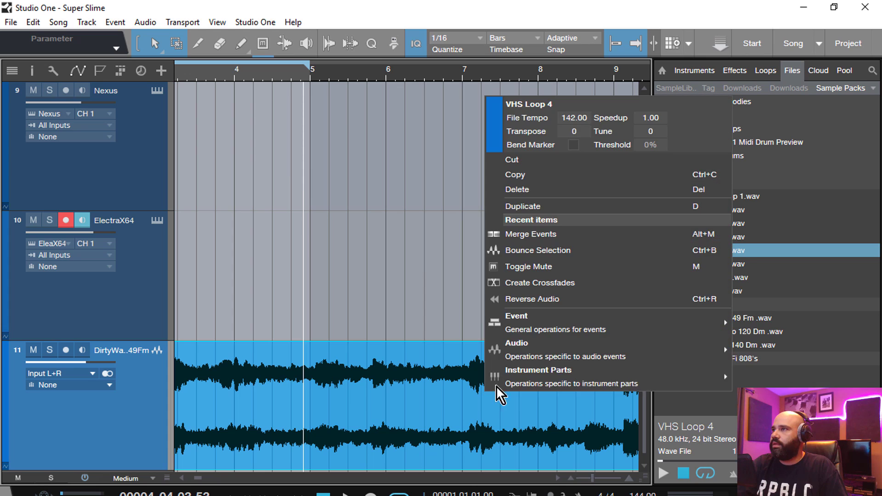
click(389, 234)
scroll(642, 495, down, 2)
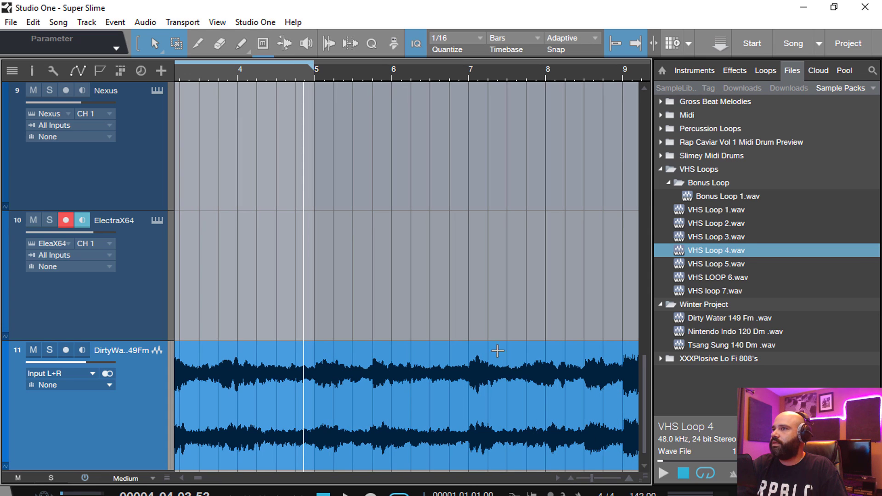
- Play VHS Loop 4 from the start and trim the event's end to bar 5
key(Home)
key(space)
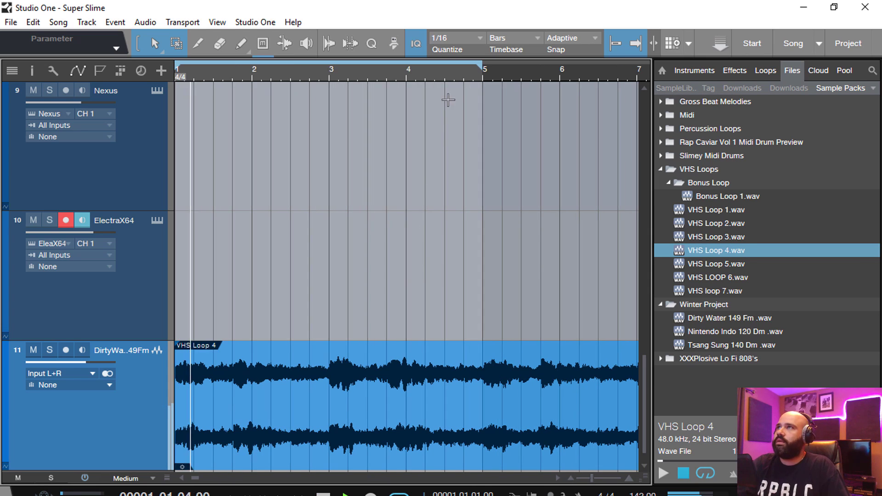
drag(439, 72, 417, 29)
drag(544, 361, 213, 357)
key(space)
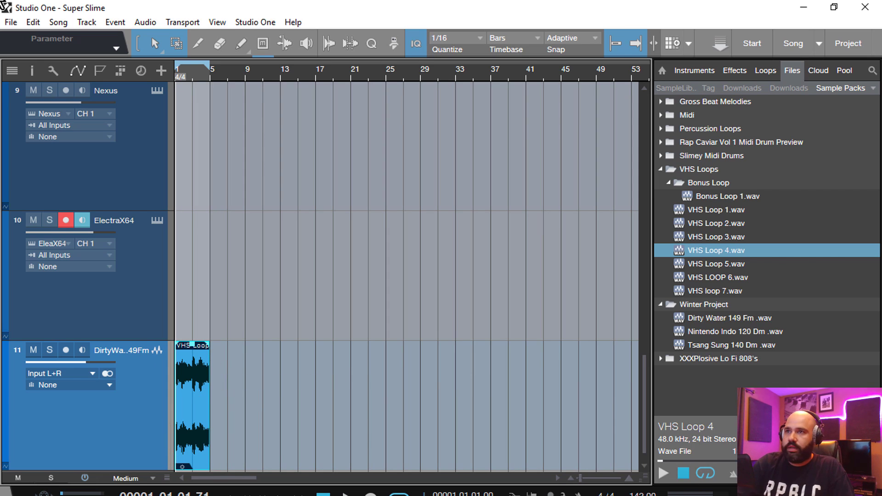
- Try bouncing the trimmed VHS Loop 4 event, check it in playback, and undo the bounce
key(ctrl+z)
key(space)
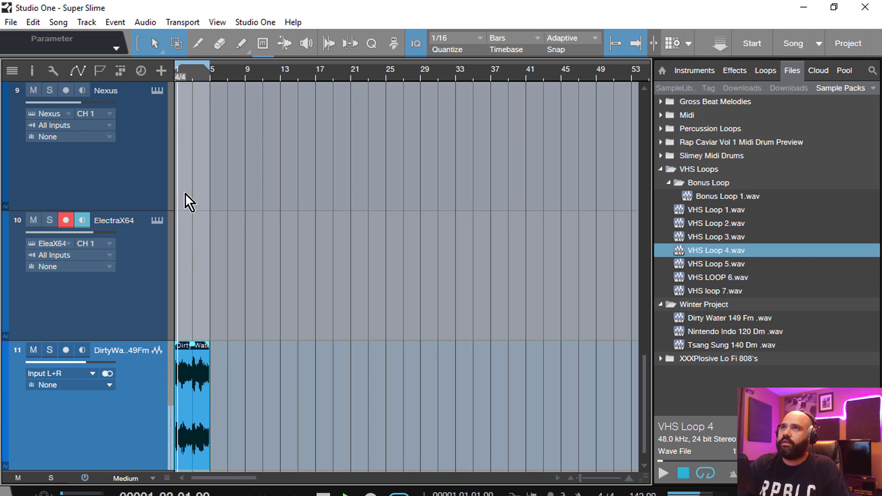
drag(201, 76, 284, 432)
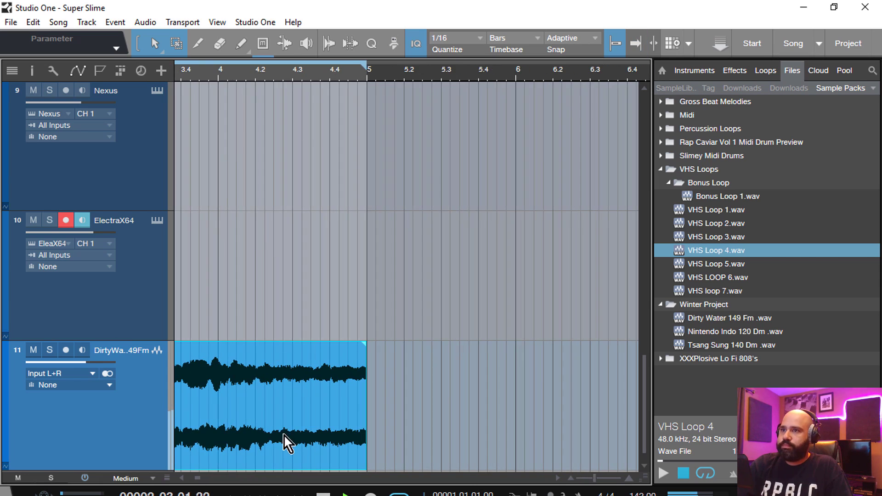
drag(200, 478, 183, 478)
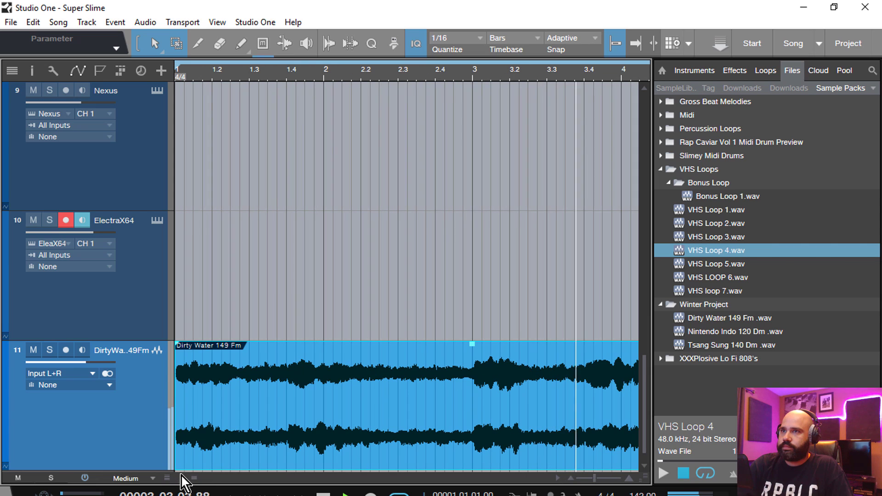
key(ctrl+y)
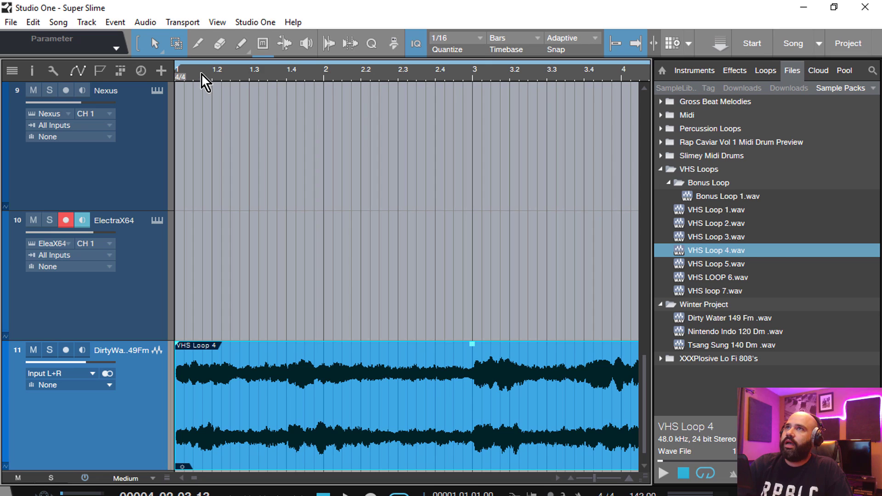
- Remove the silence ahead of VHS Loop 4's first sound so its audio starts at bar 1, and extend its end to bar 5
drag(201, 73, 239, 270)
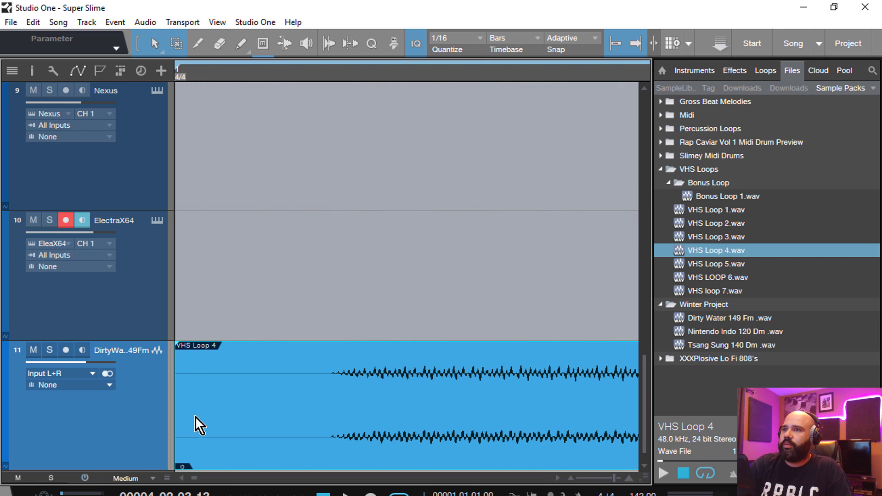
drag(173, 416, 197, 406)
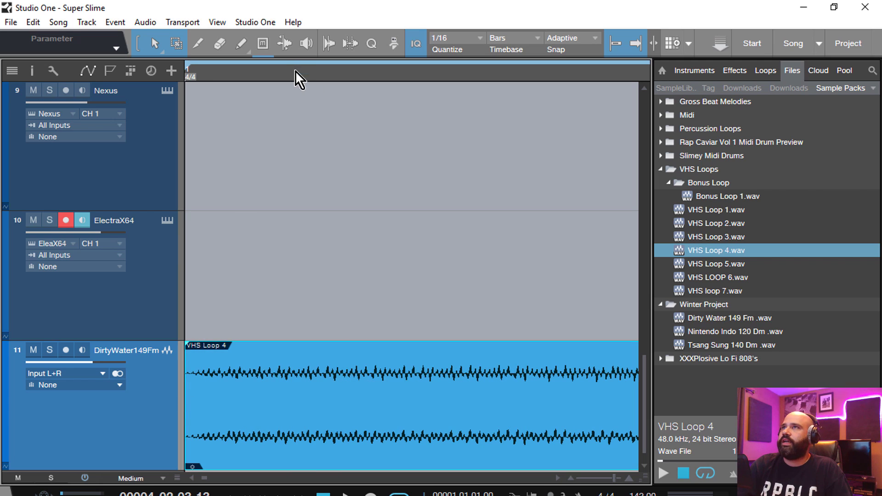
key(e)
key(e)
key(e)
drag(401, 73, 465, 73)
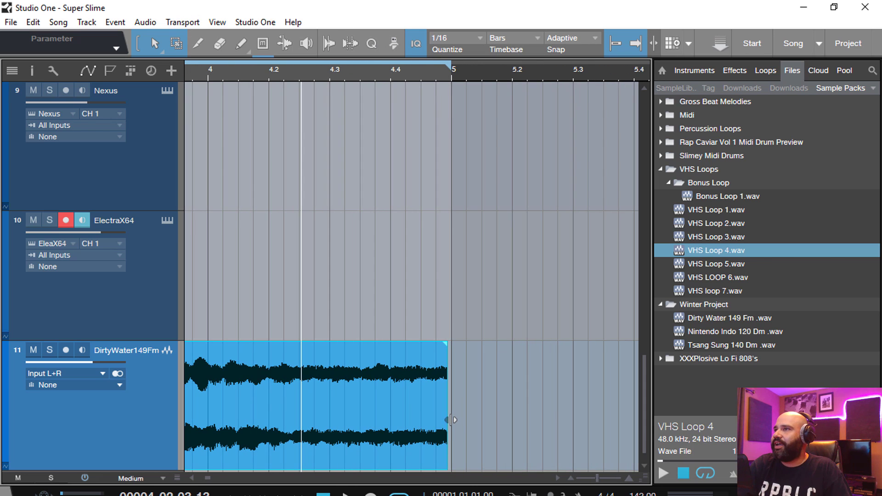
drag(449, 416, 454, 383)
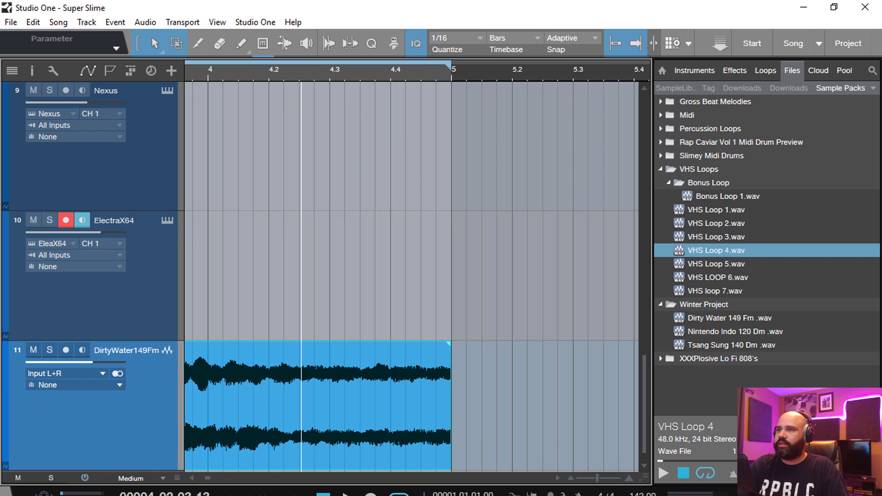
- Bounce the four-bar VHS Loop 4 event to a new audio file and play it from the start
key(ctrl+b)
key(Home)
key(space)
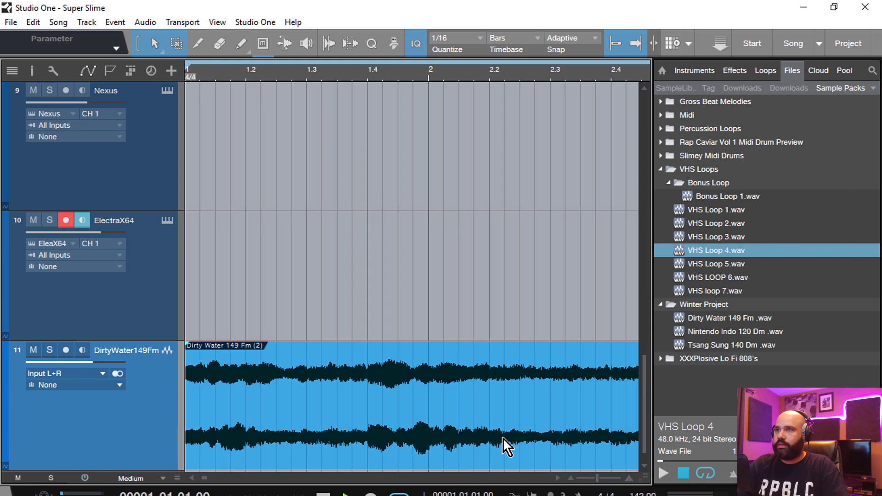
key(z)
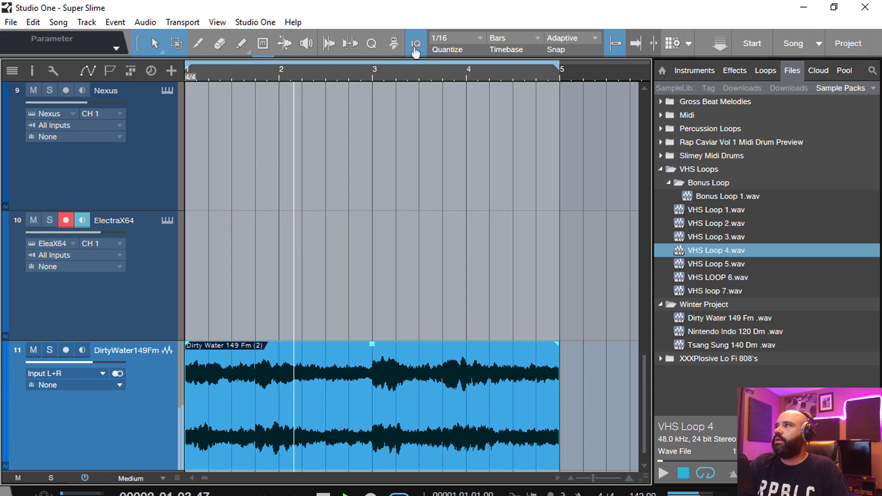
- Collapse the VHS Loops and Winter Project folders and open the Home 143 folder in Slimey Midi Drums
click(661, 169)
click(661, 142)
click(661, 144)
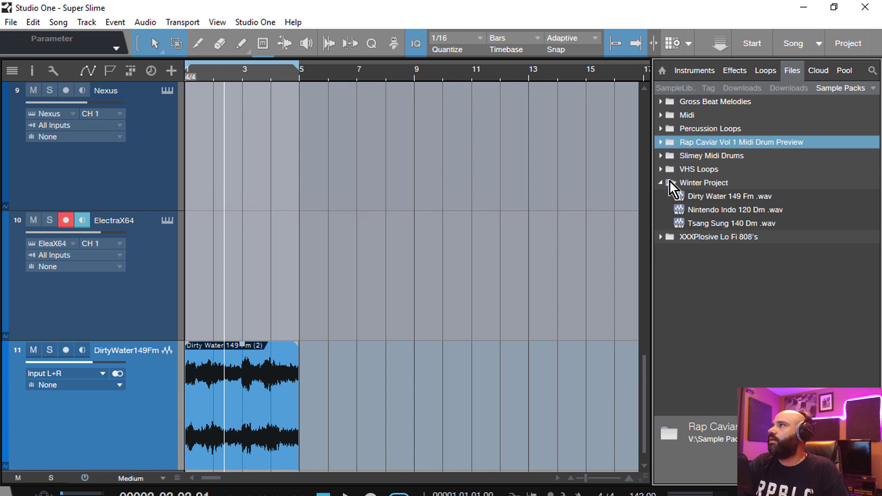
click(661, 183)
click(661, 155)
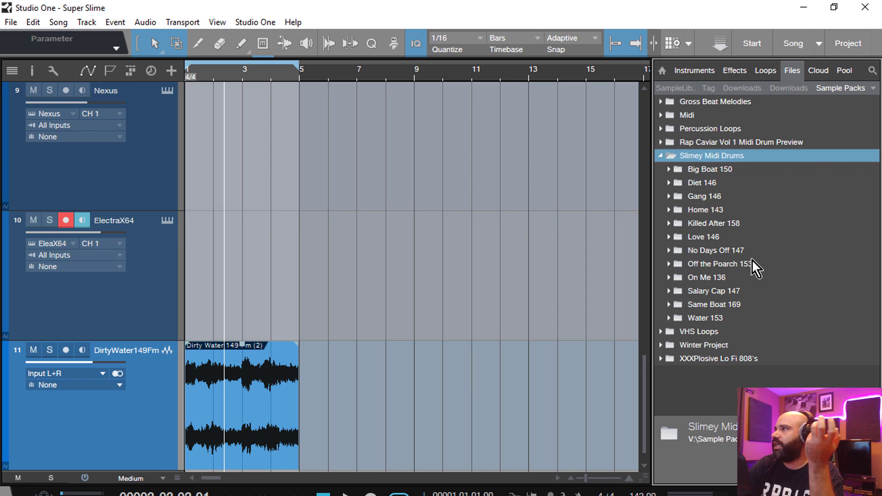
click(670, 210)
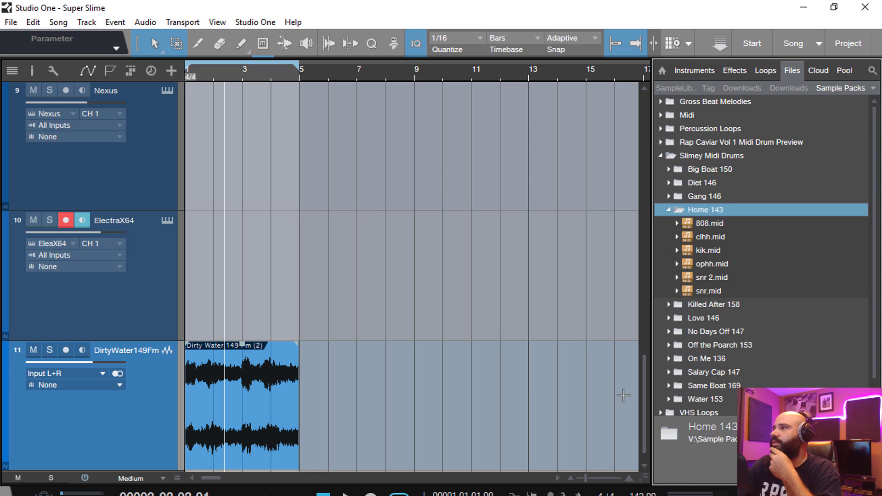
- Place snr.mid, kik.mid and 808.mid from Home 143 at bar 1 on the matching snr, kik and 808 tracks
drag(642, 410, 645, 143)
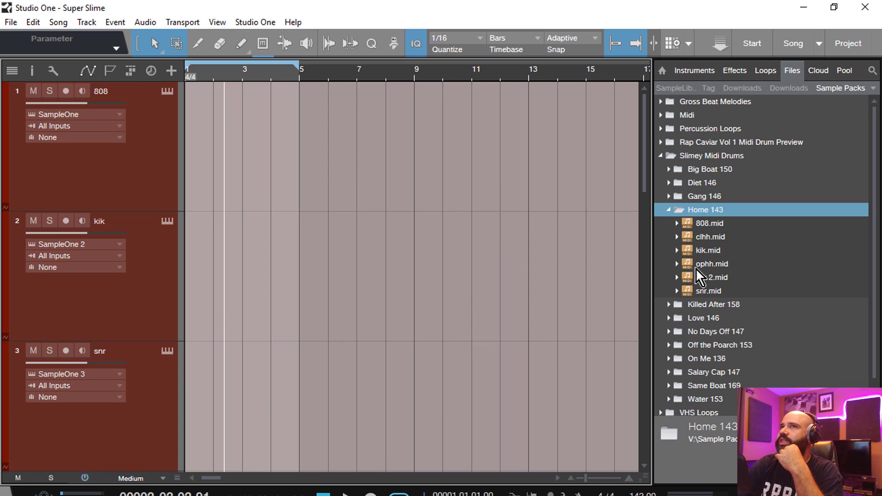
drag(708, 290, 206, 390)
click(714, 252)
drag(714, 252, 201, 253)
drag(712, 225, 206, 153)
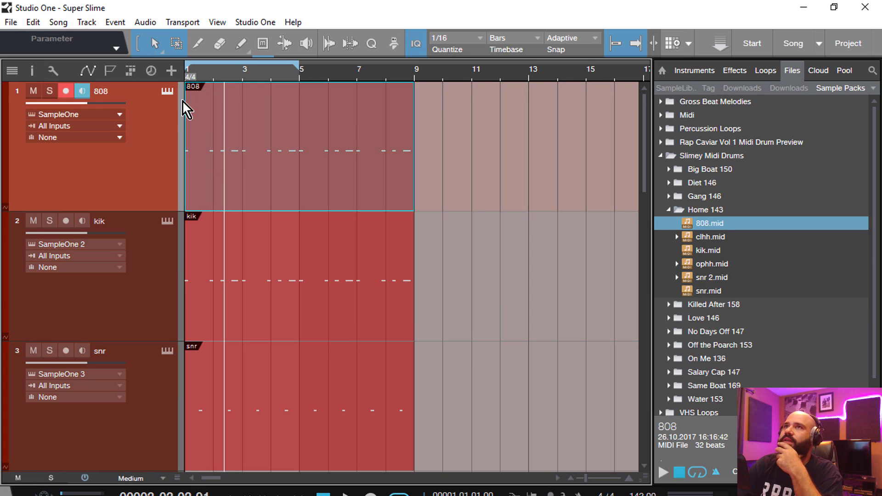
- Load the Housed 808 sample in the 808 track's SampleOne and set its root note to G3
click(167, 91)
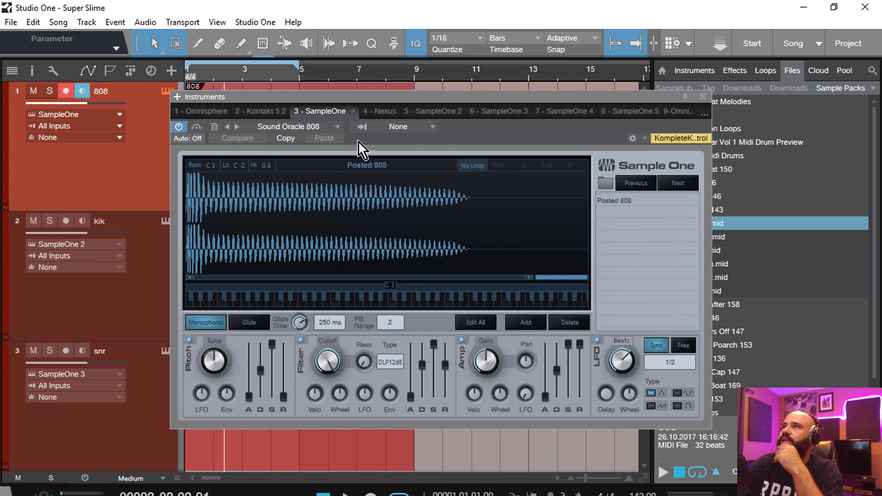
click(636, 184)
click(637, 185)
click(638, 185)
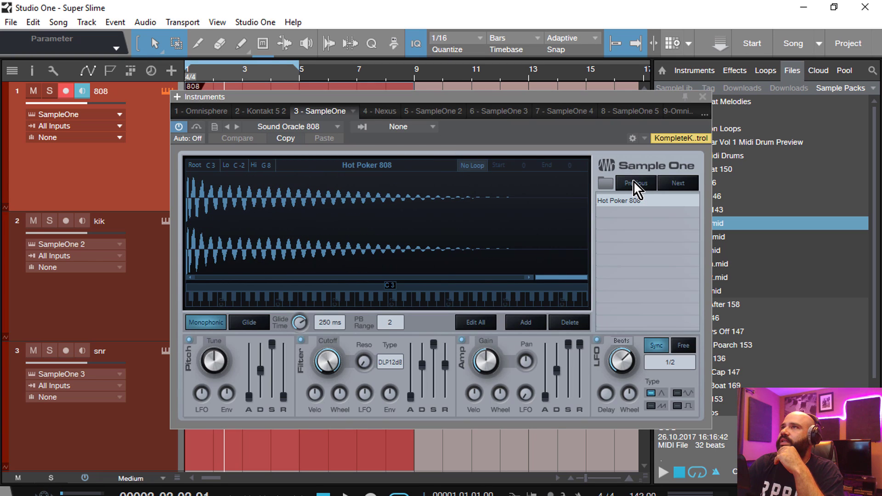
click(660, 184)
scroll(212, 169, up, 5)
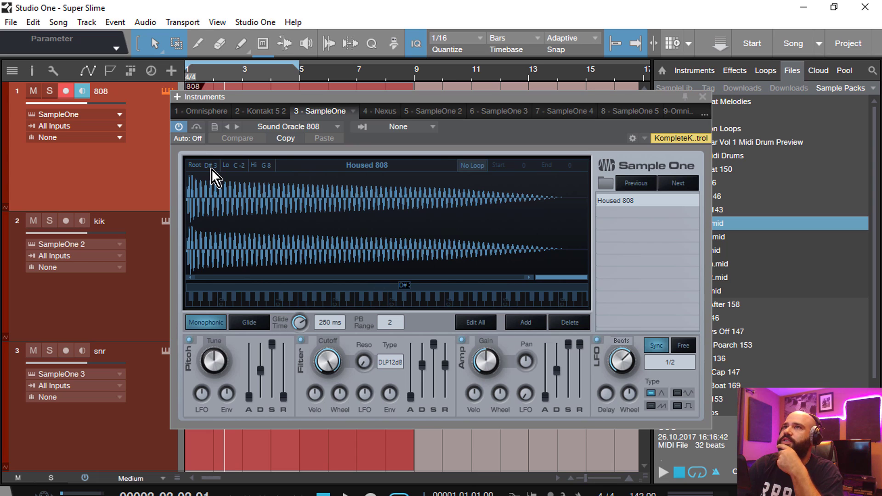
scroll(213, 169, up, 2)
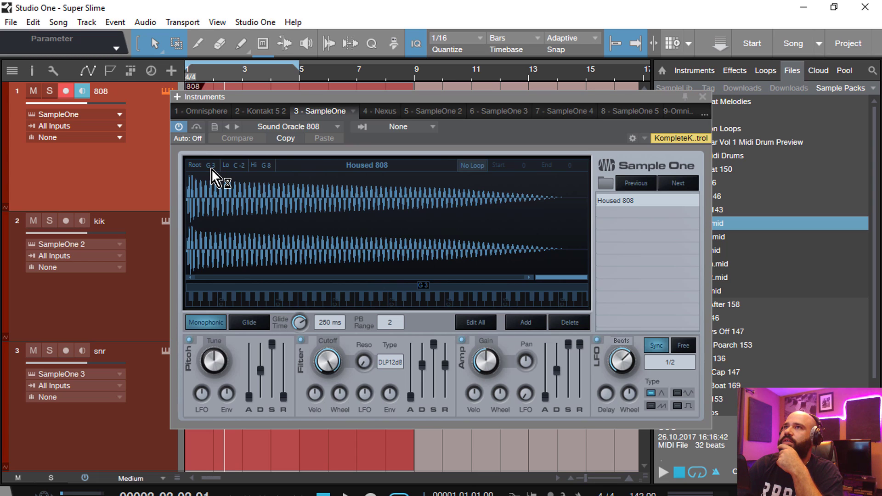
click(702, 97)
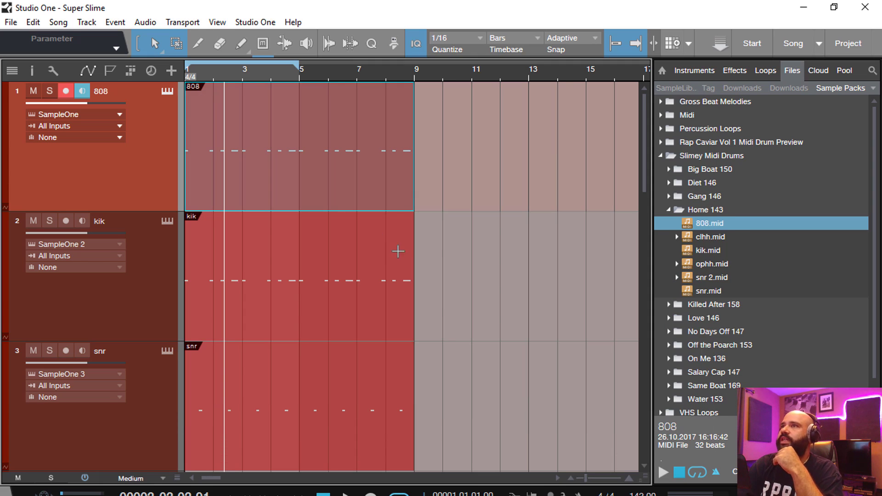
- Play the song and reduce the track height to Tiny so all tracks fit in the arrangement
key(space)
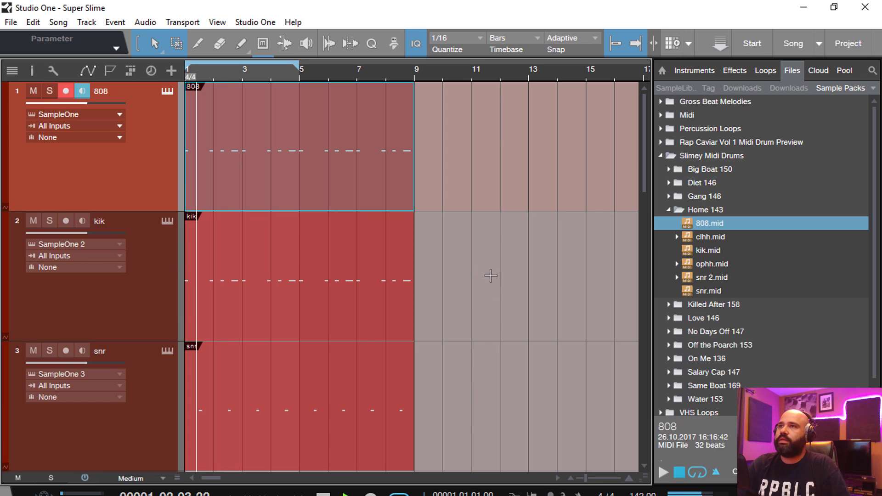
key(shift+w)
key(shift+w)
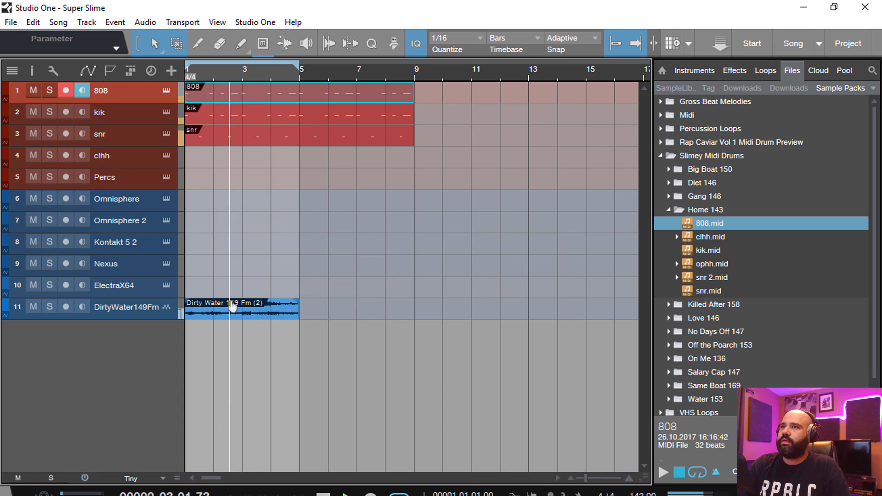
- Transpose all notes in the 808 event up five semitones to F3 and play the song
double_click(286, 89)
drag(375, 317, 179, 278)
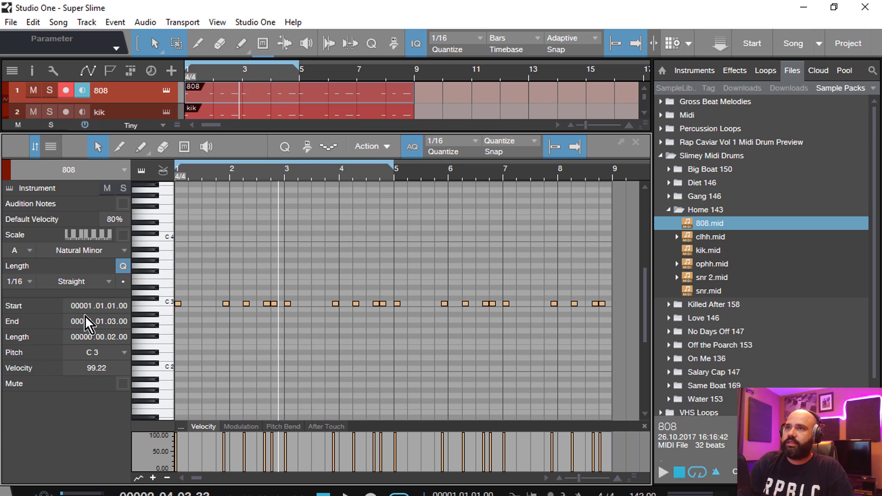
key(Up)
key(Up)
key(Up)
key(Up)
key(Up)
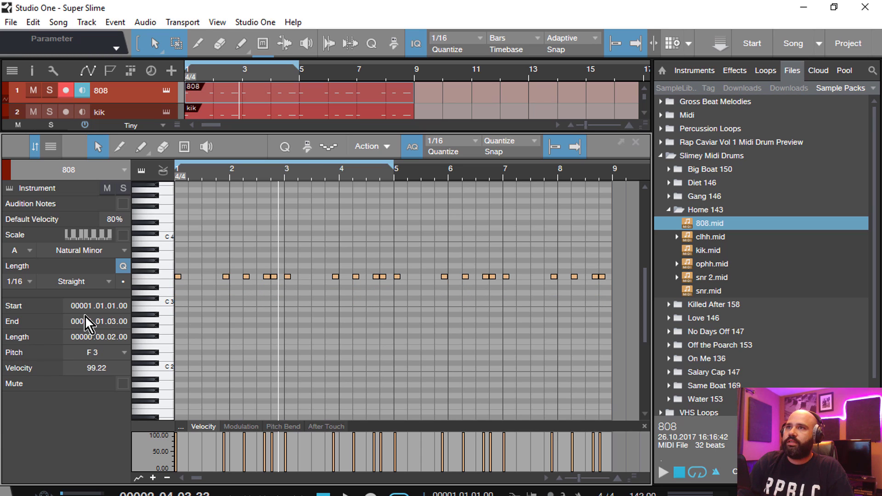
key(space)
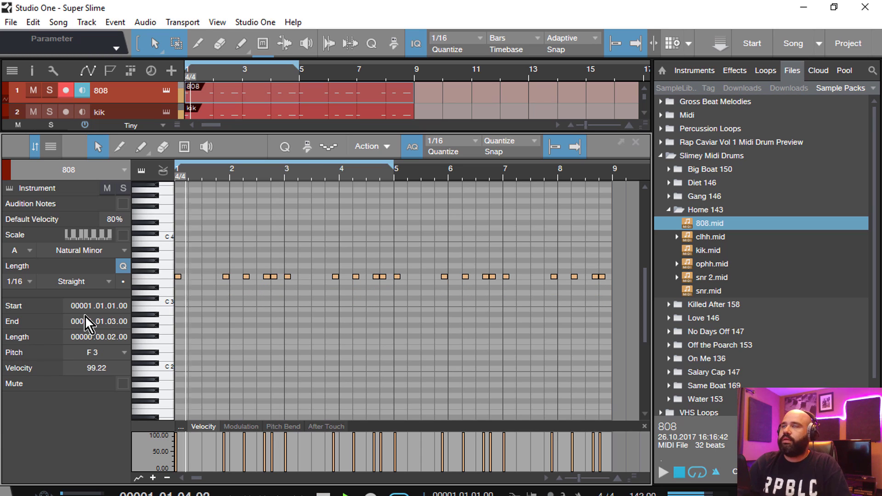
- Show the mixer console at the 808 channel and enlarge it to reveal the full insert racks
drag(459, 133, 340, 195)
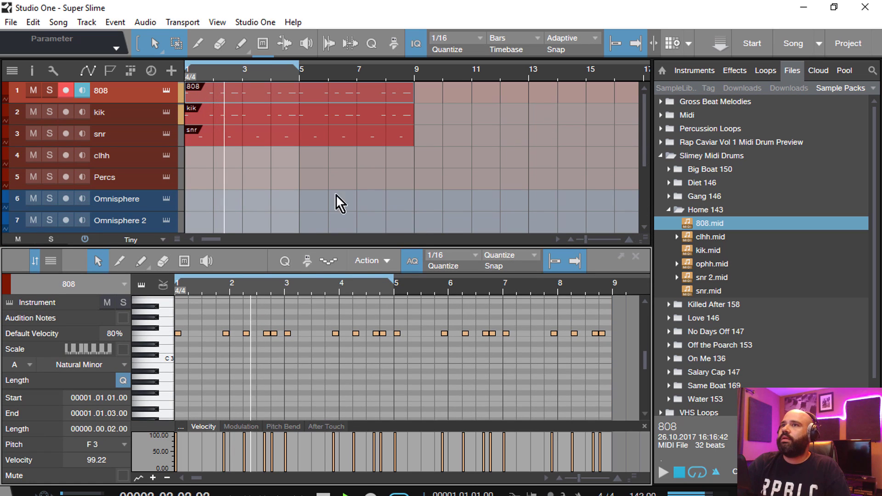
key(F3)
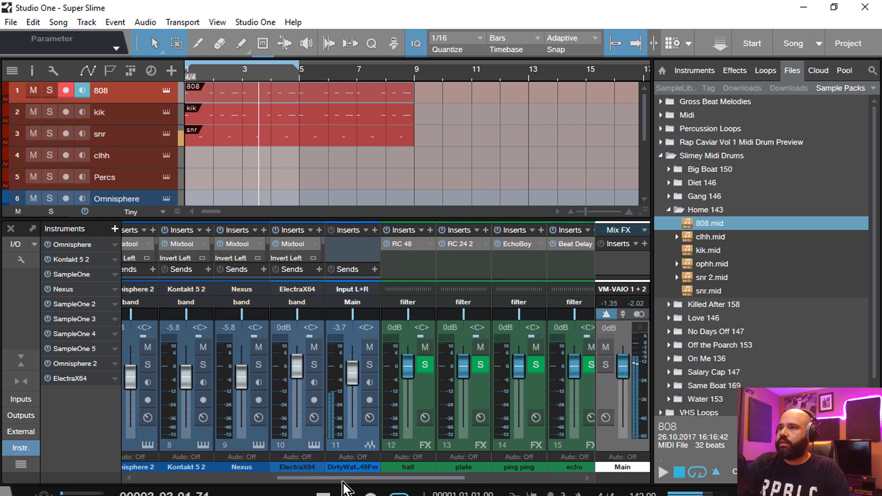
drag(349, 478, 112, 442)
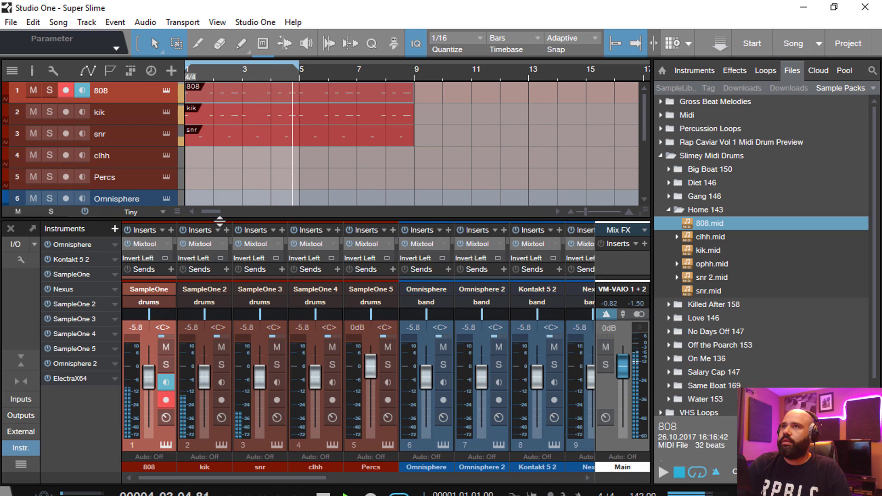
drag(216, 219, 261, 104)
- Add the PreSonus Tuner effect as an insert on the 808 channel
click(226, 113)
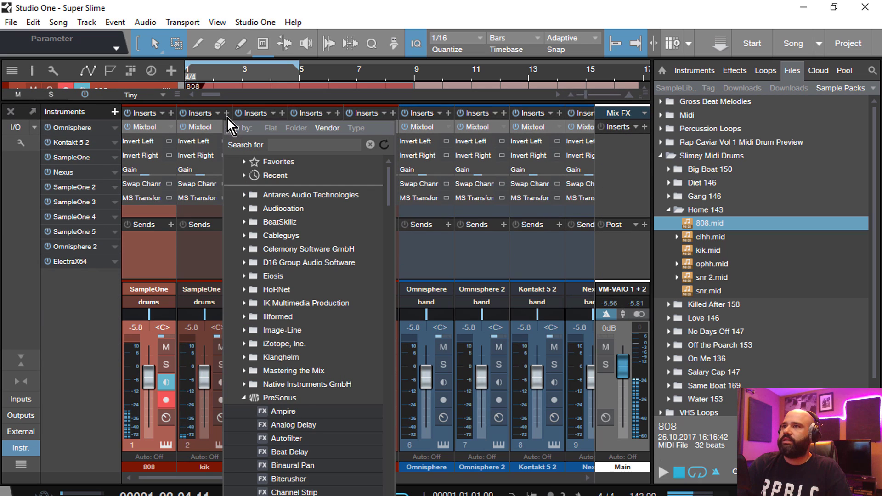
click(158, 212)
click(171, 112)
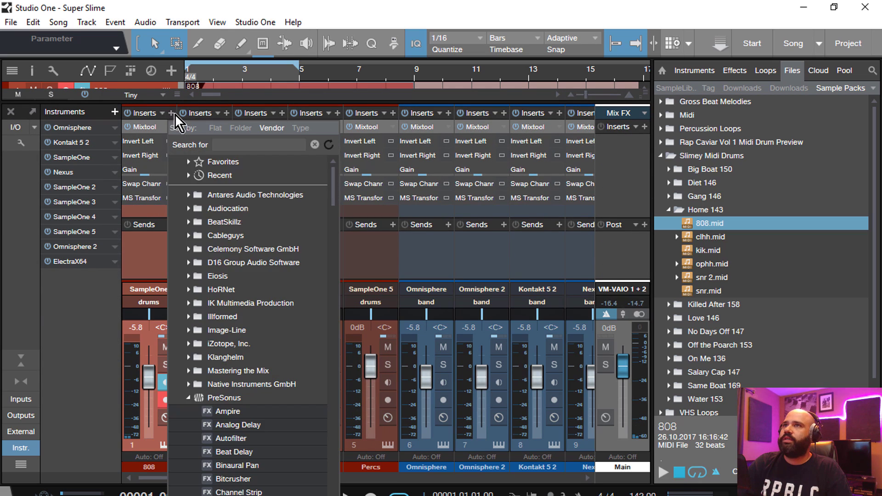
scroll(228, 363, down, 3)
scroll(227, 373, down, 8)
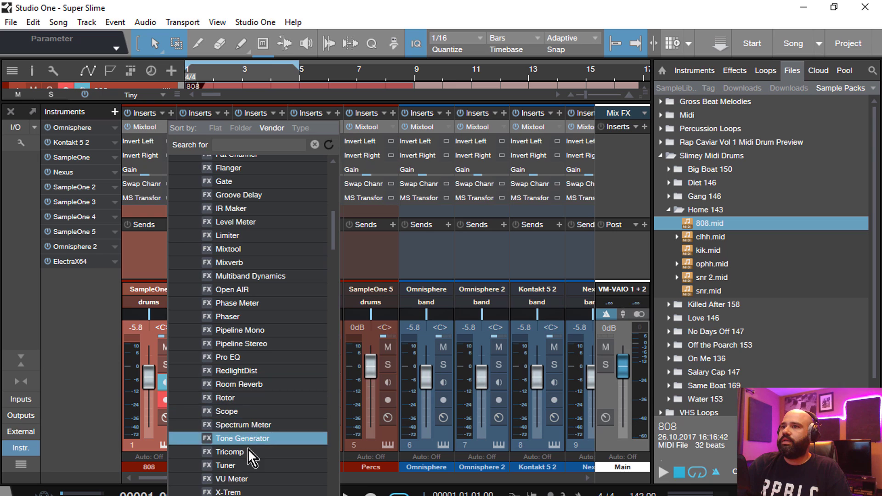
click(247, 463)
- Play the song to check the 808's pitch in the Tuner, and close the Tuner window
key(space)
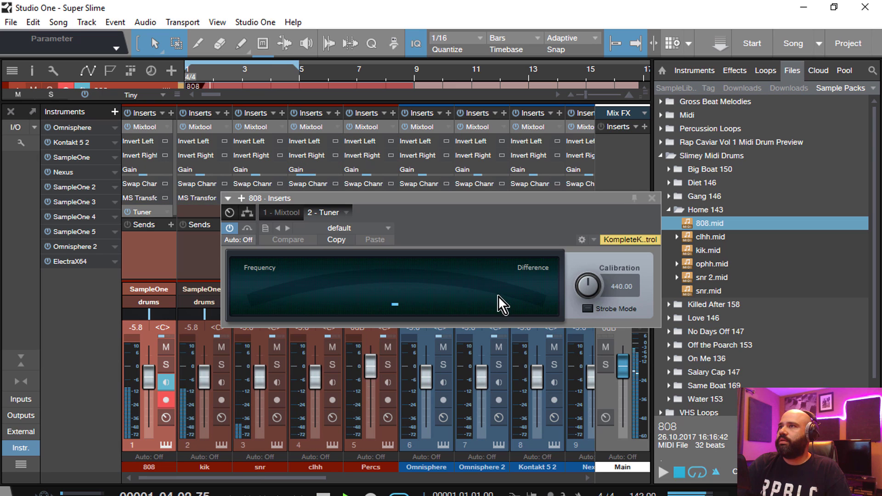
double_click(663, 197)
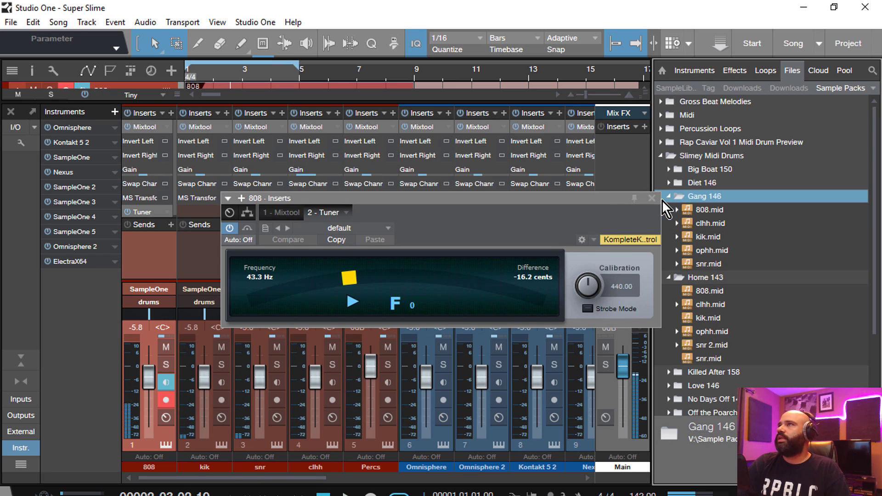
key(space)
click(652, 198)
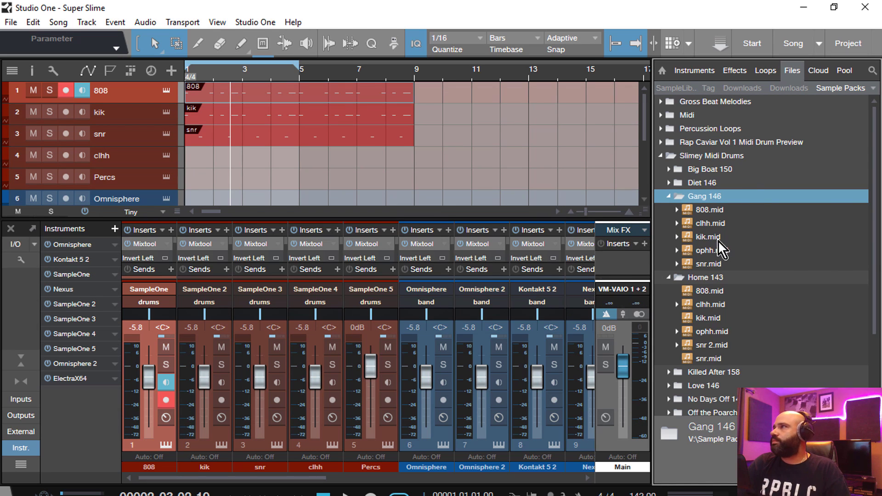
- Collapse the Gang 146 folder and place Home 143's clhh.mid at bar 1 on the clhh track
click(718, 225)
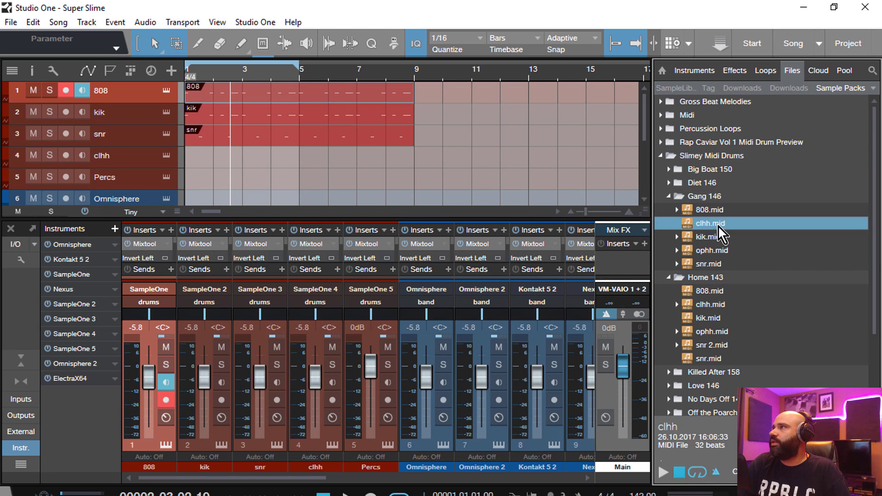
click(668, 197)
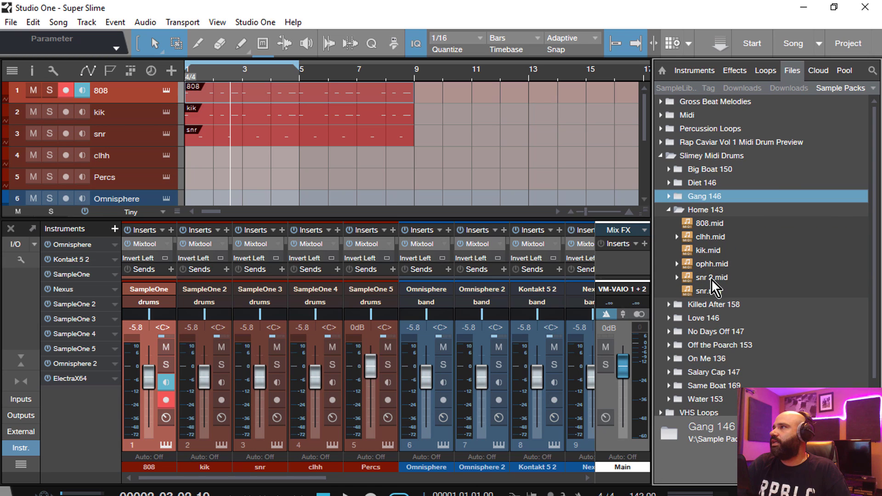
drag(708, 239, 213, 159)
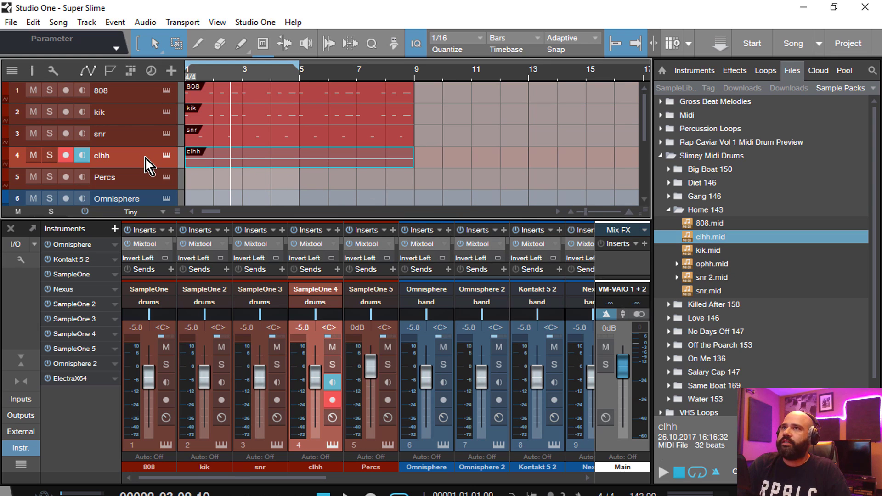
- Duplicate the clhh track with its instrument and clear the copied clhh event from the duplicate
key(shift+d)
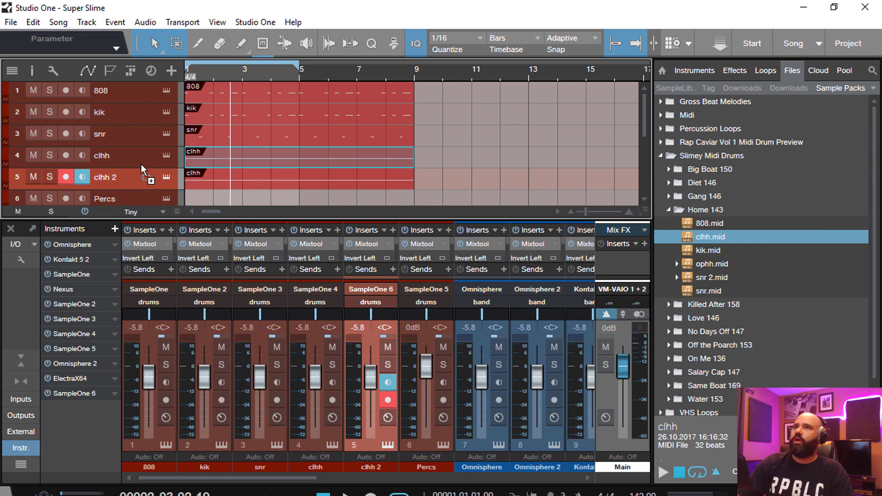
click(211, 177)
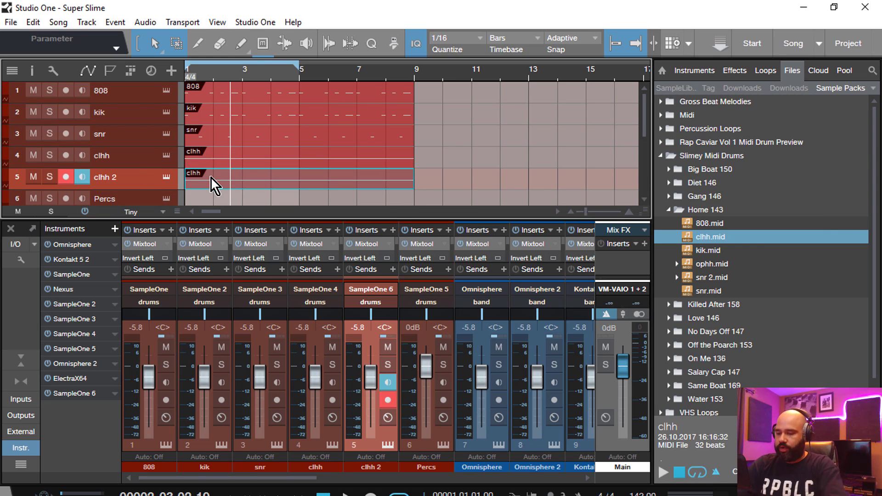
- Load the HHo_Love sample in the clhh 2 track's SampleOne and set its amp envelope release to 1024.0 s
click(166, 177)
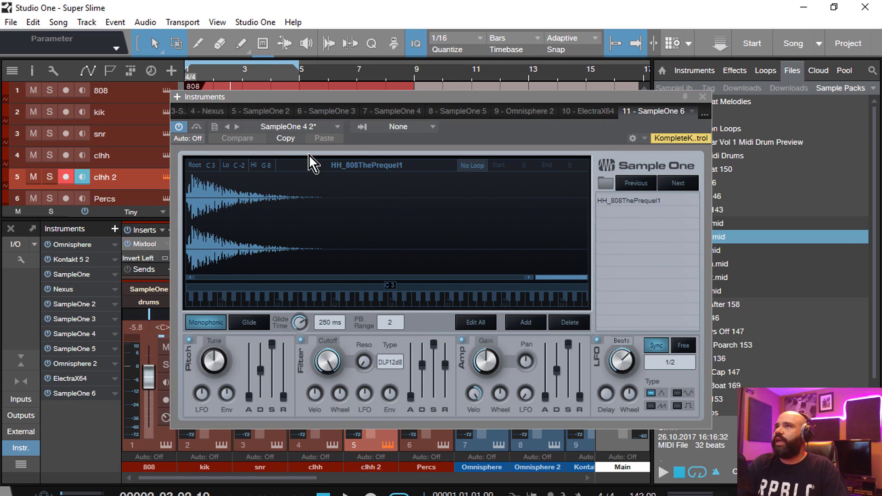
click(631, 186)
click(641, 189)
click(642, 191)
click(640, 190)
click(671, 189)
click(670, 189)
click(670, 189)
click(671, 189)
click(671, 189)
click(671, 189)
click(671, 189)
click(671, 189)
click(669, 183)
click(668, 184)
click(668, 184)
click(668, 184)
click(671, 184)
click(670, 184)
click(671, 184)
click(671, 184)
click(671, 184)
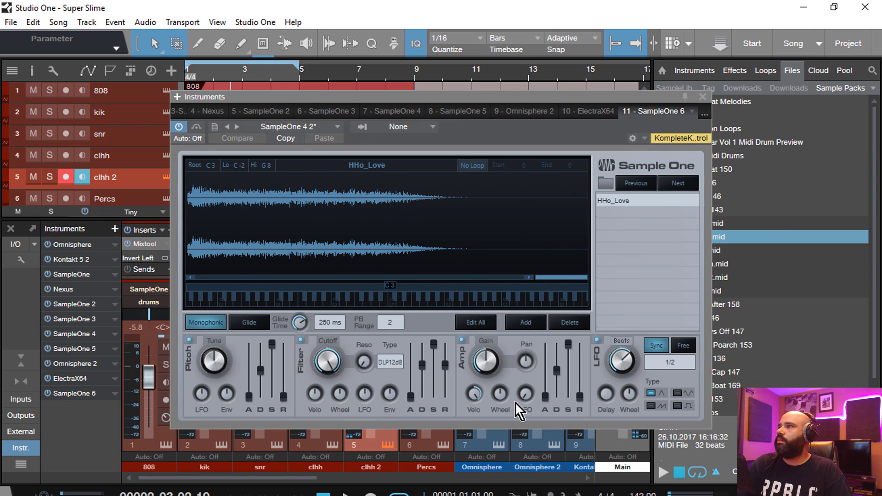
drag(578, 398, 609, 326)
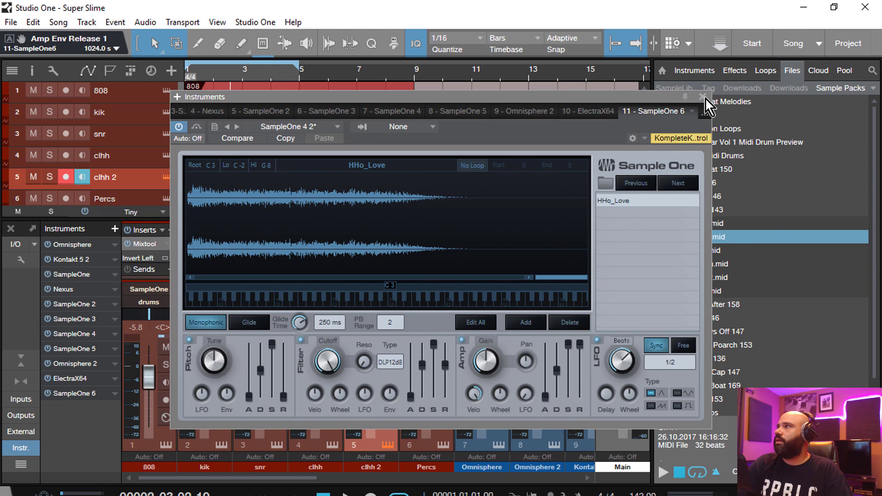
click(704, 97)
- Place ophh.mid from the Home 143 folder at bar 1 on the clhh 2 track
drag(706, 261, 209, 179)
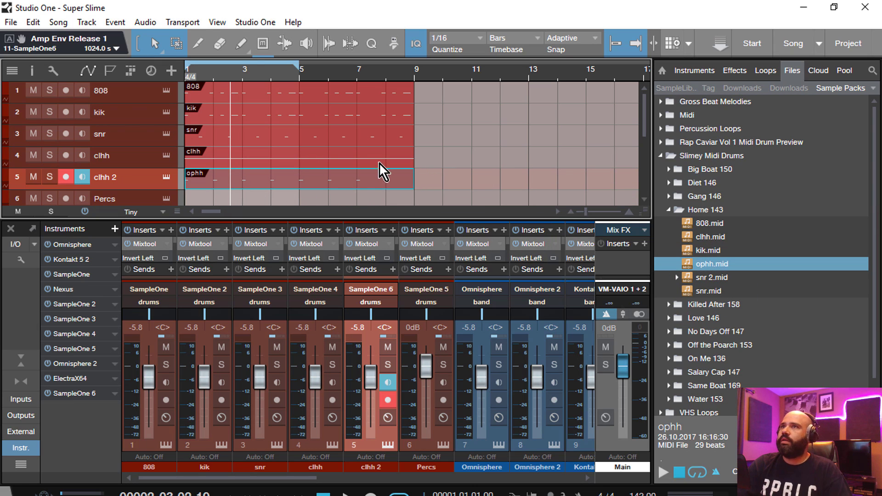
- Duplicate the Dirty Water 149 Fm event to fill bars 5 to 9 and extend the loop range to bar 9
scroll(443, 134, down, 8)
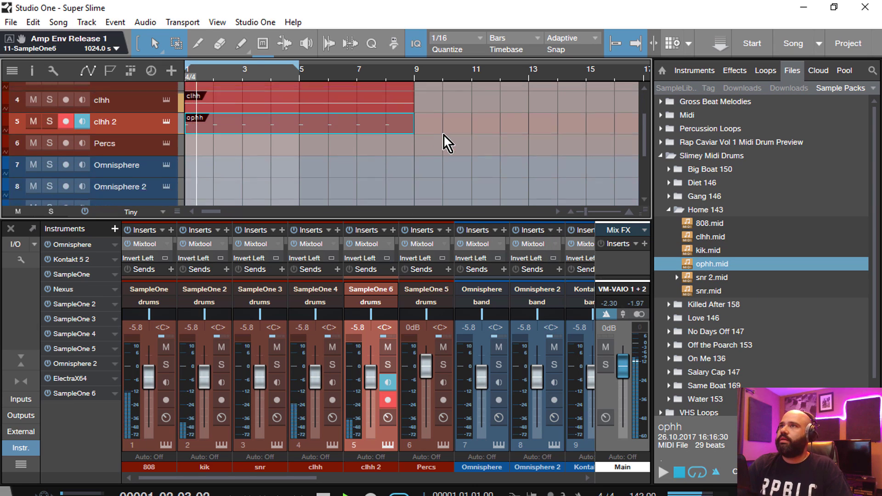
click(209, 171)
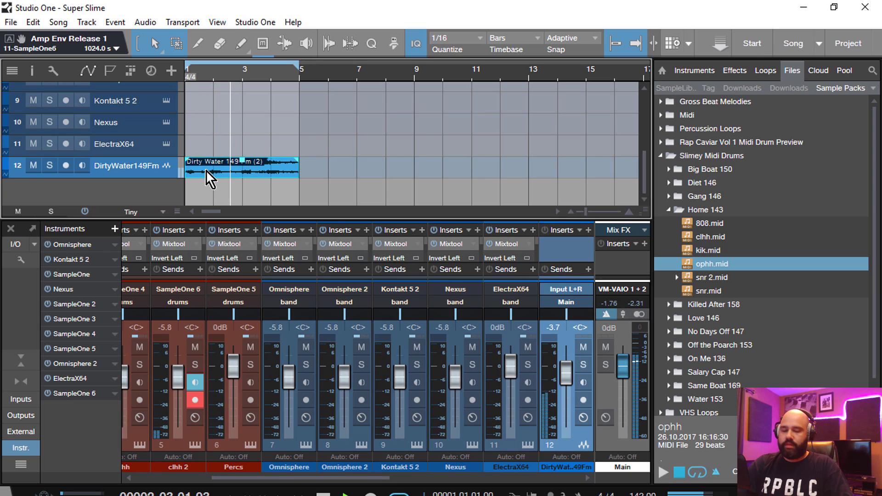
key(d)
scroll(377, 73, down, 4)
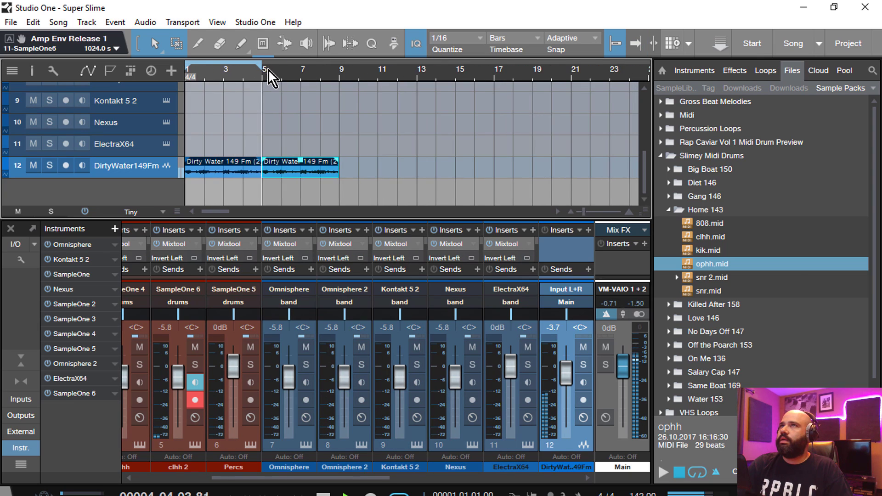
key(p)
- Reduce the track height to Overview and lower the 808 channel's volume to -12.4 dB
scroll(260, 122, up, 6)
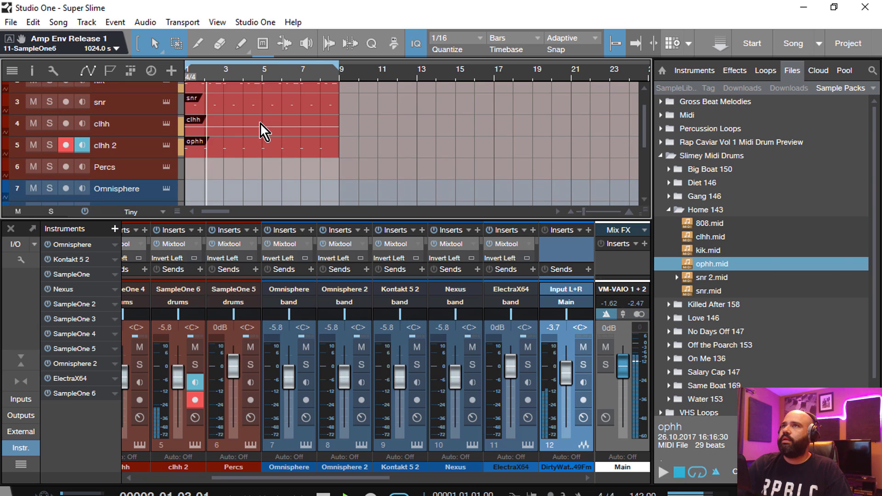
scroll(352, 122, down, 2)
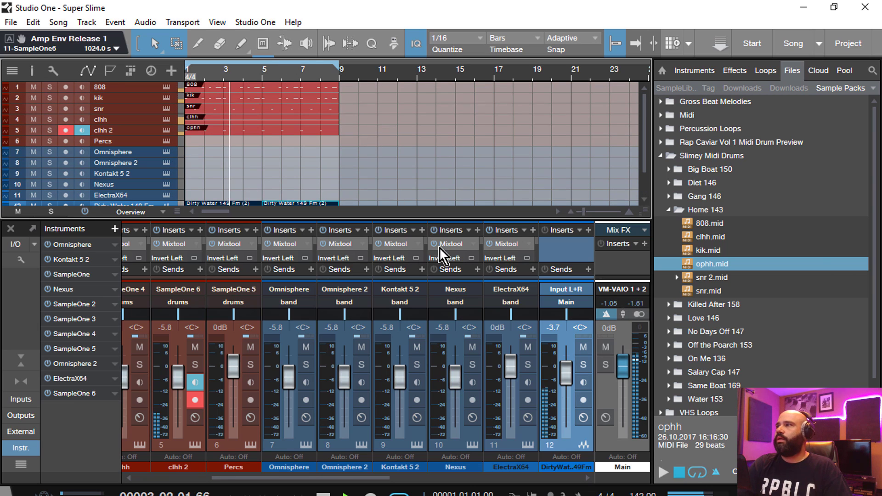
drag(304, 477, 196, 467)
drag(205, 376, 150, 388)
- Activate the L2 Stereo limiter on the MIXbus channel and set its threshold to -5.6 dB
drag(269, 475, 530, 477)
drag(558, 219, 559, 252)
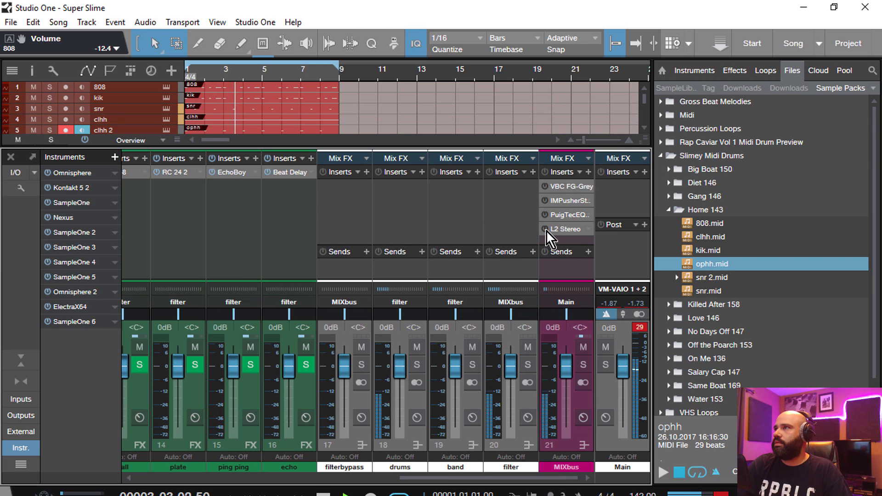
double_click(569, 228)
drag(261, 310, 261, 322)
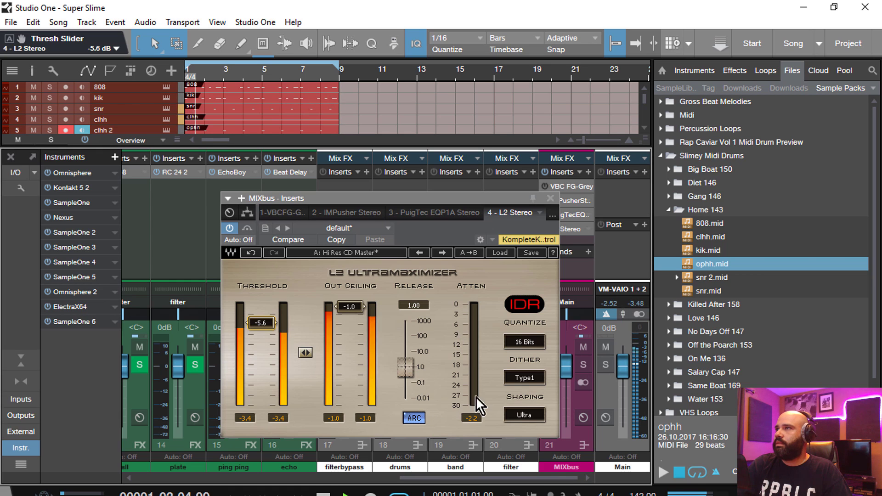
- Route the Dirty Water 149 Fm channel to the band bus, lower its volume to -12.4 dB and reset the Main clip indicator
click(550, 198)
drag(453, 477, 301, 451)
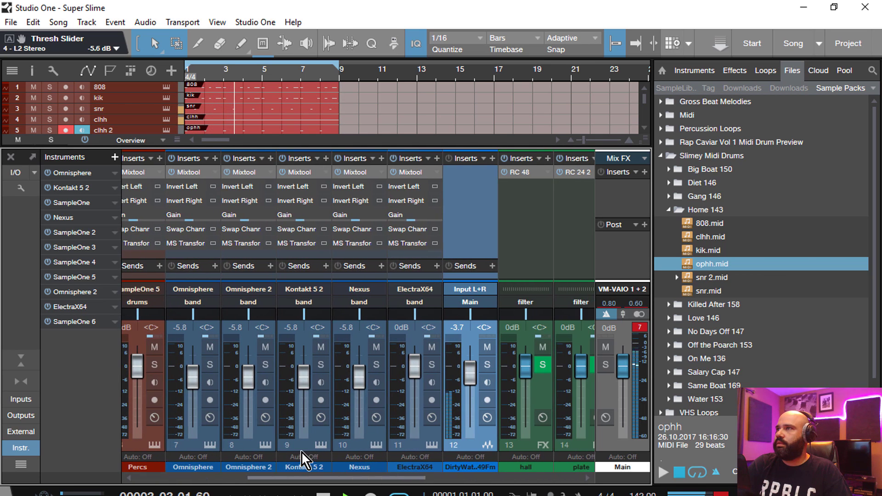
click(486, 303)
click(478, 355)
drag(472, 366, 472, 376)
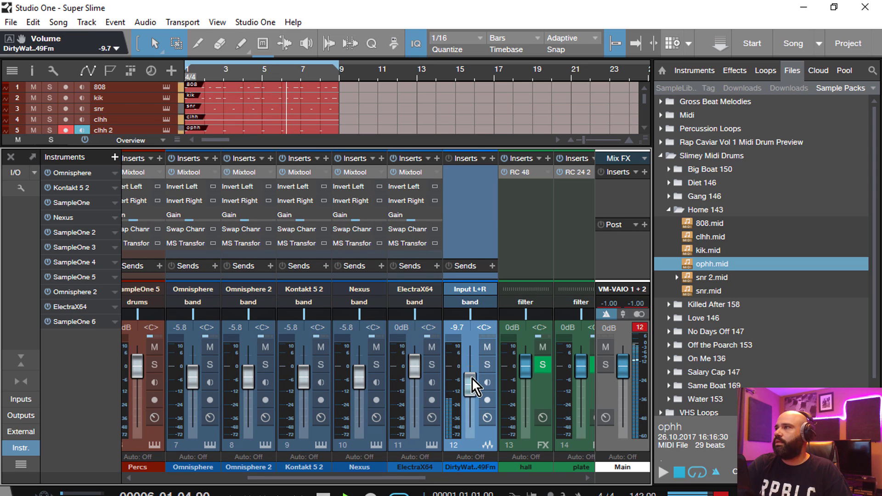
drag(472, 380, 472, 384)
click(641, 327)
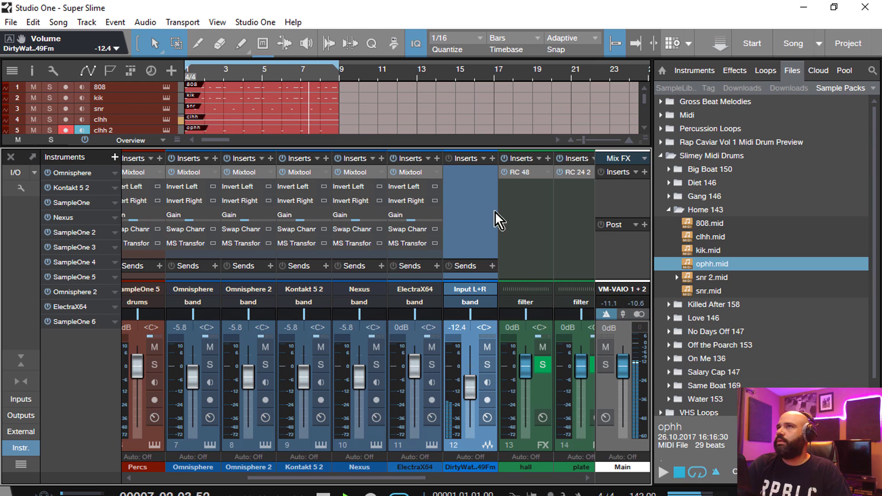
- Delete the eight-bar clhh event from the clhh track in the arrangement
drag(448, 148, 444, 219)
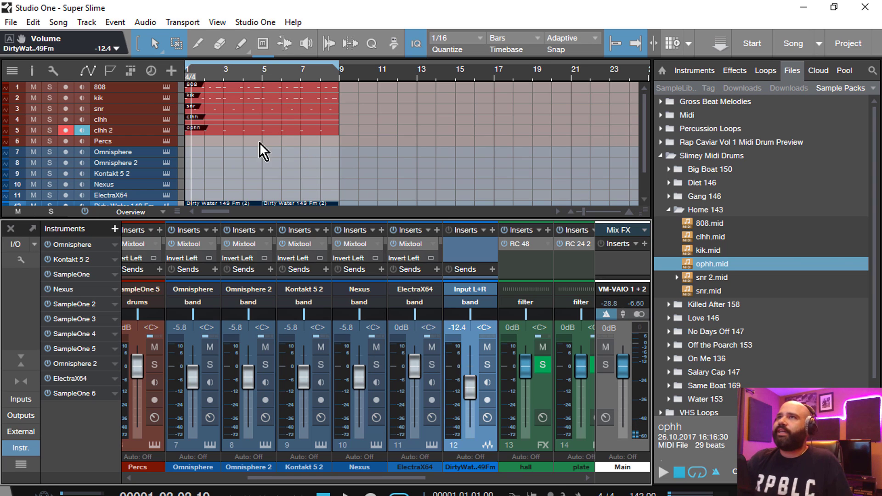
scroll(271, 119, up, 3)
scroll(261, 158, up, 5)
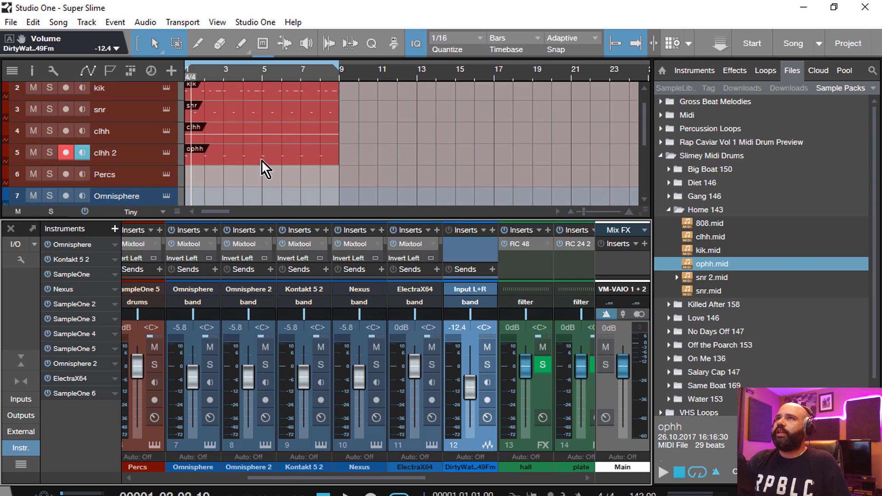
click(267, 164)
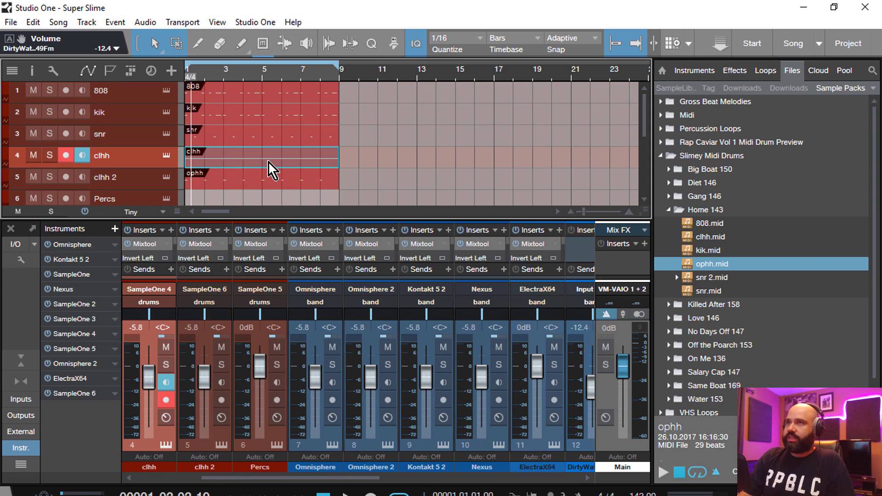
key(Delete)
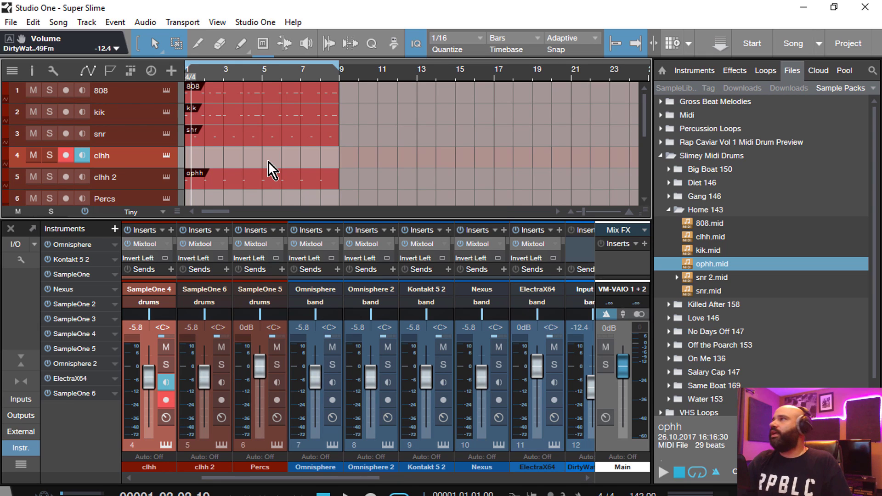
- Place clhh.mid from the Gang 146 folder at bar 1 on the clhh track and play the loop
click(668, 210)
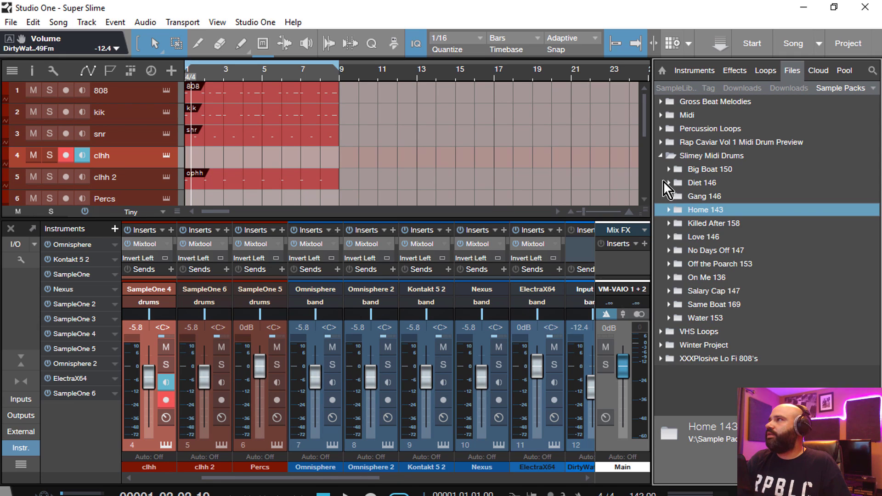
click(669, 196)
drag(707, 227, 291, 155)
key(space)
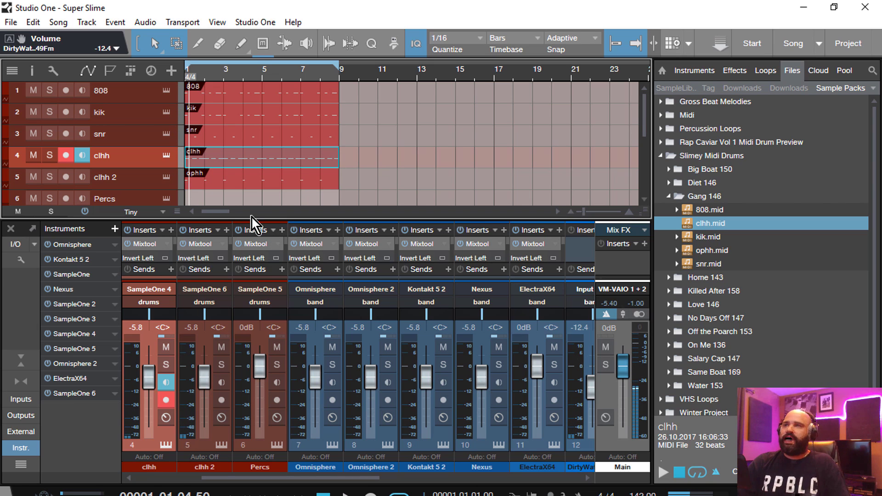
- Copy the Tuner insert from the 808 channel to the kik, snr and clhh channels, closing the plug-in windows
drag(260, 219, 291, 136)
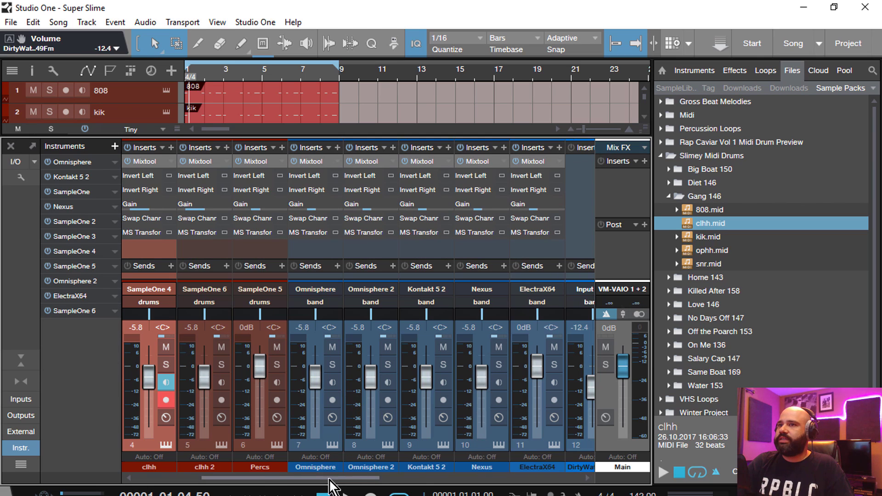
drag(335, 478, 254, 477)
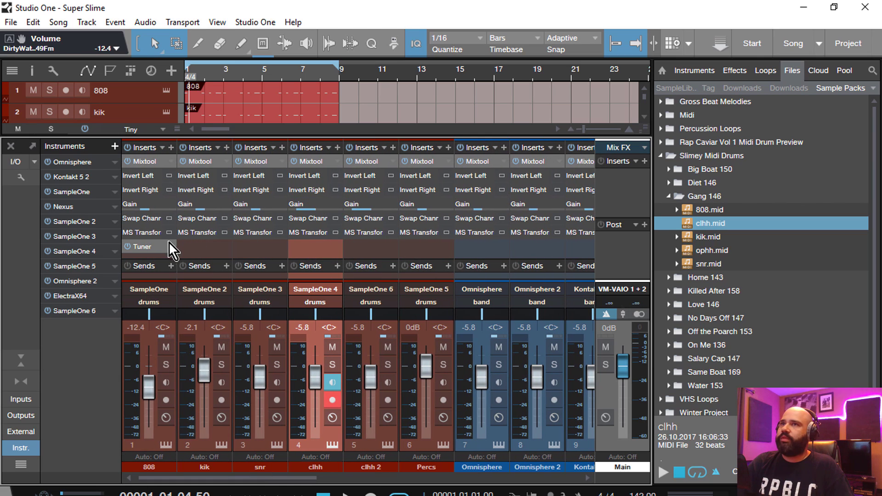
drag(144, 247, 316, 249)
click(651, 198)
click(651, 198)
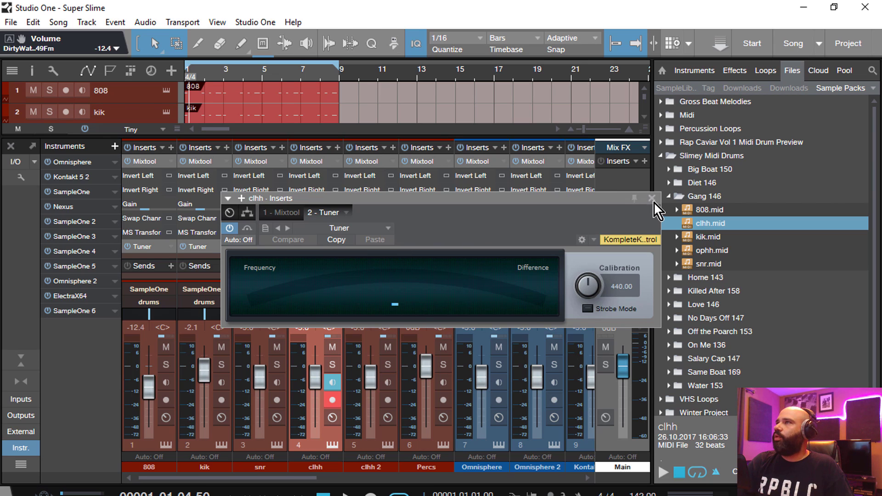
click(652, 198)
- Copy the Tuner insert to the clhh 2 and Percs channels together
click(389, 434)
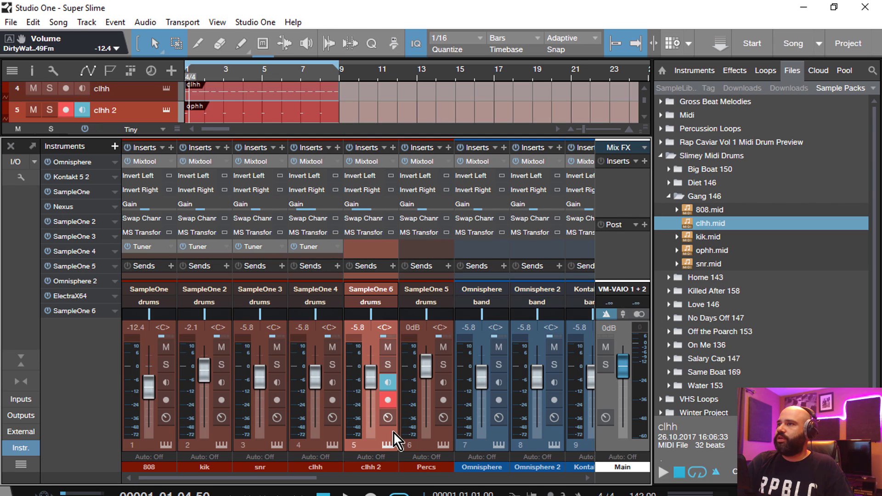
click(442, 432)
drag(327, 256, 390, 255)
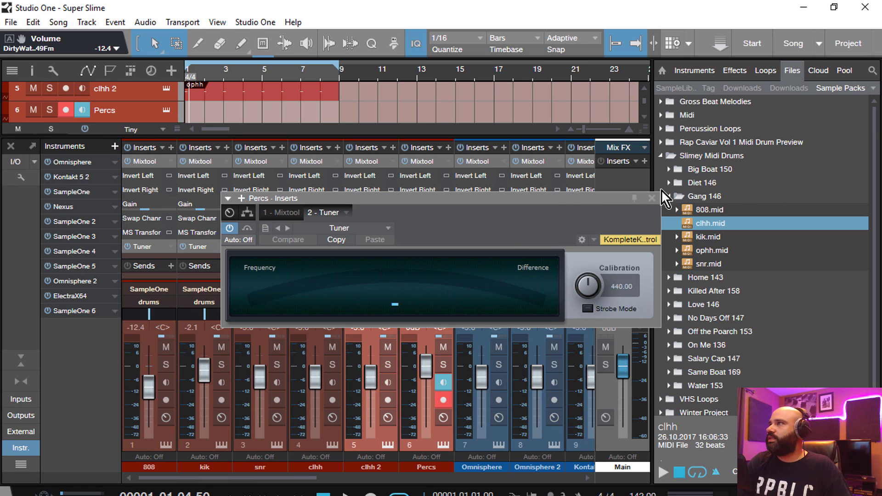
click(651, 198)
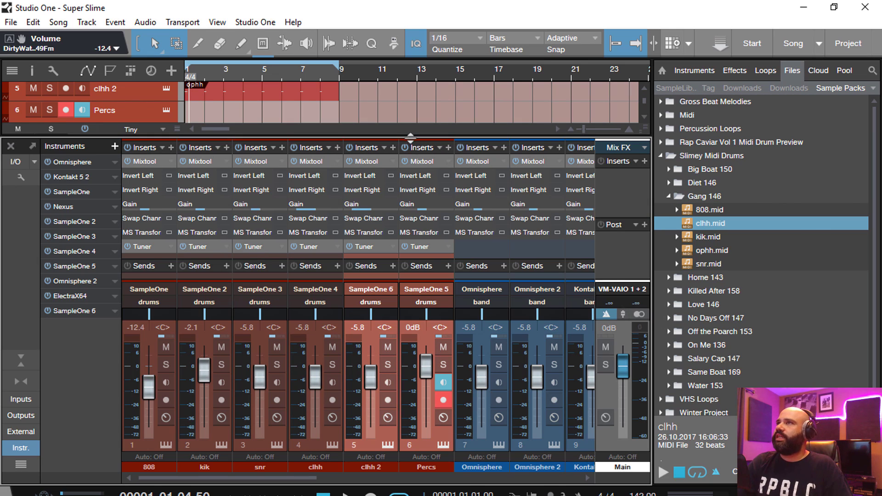
- Open the clhh event for note editing and check the sample loaded in its SampleOne 4 instrument
drag(409, 137, 349, 172)
scroll(347, 156, up, 3)
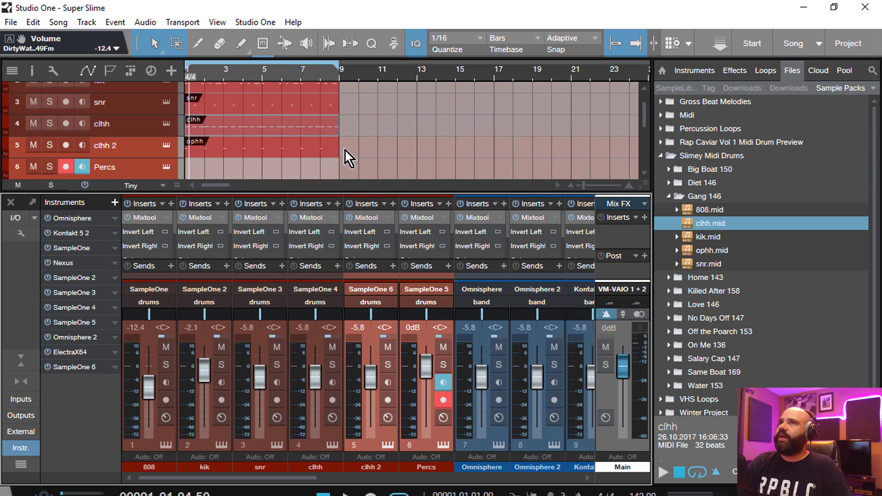
double_click(272, 125)
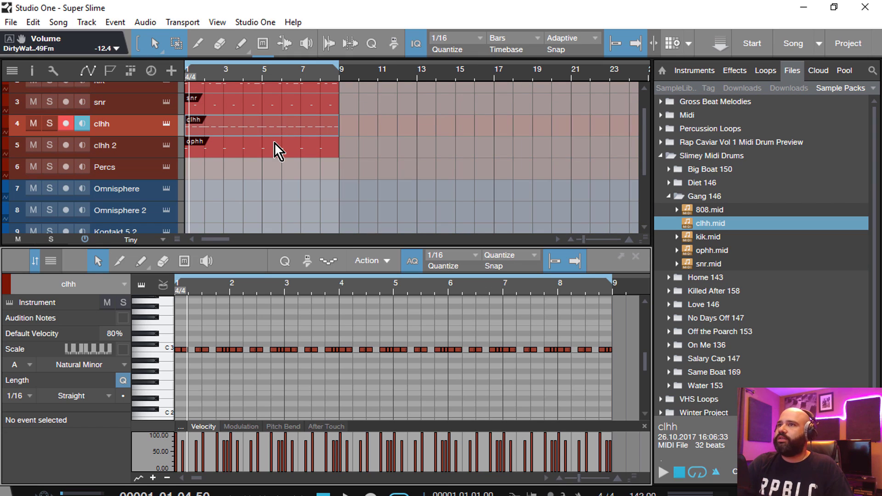
click(167, 124)
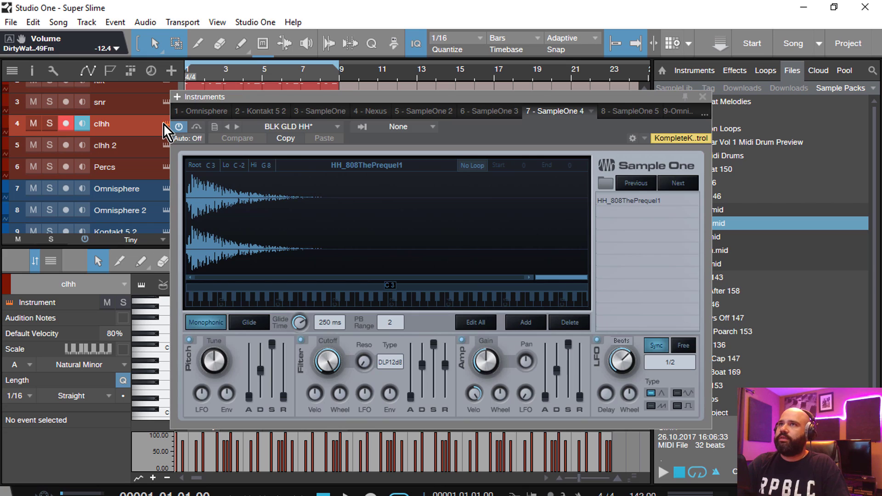
click(702, 96)
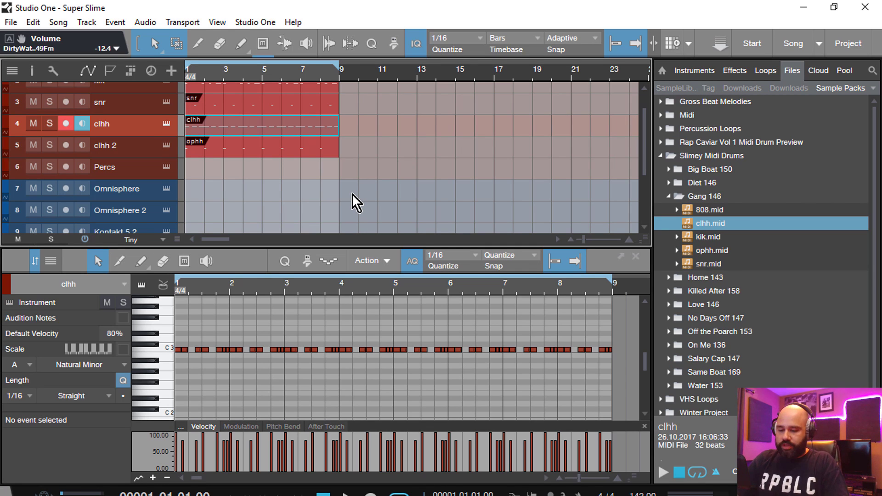
- Show the track inspector and check the clhh hi-hat's pitch in the Tuner while the loop plays
key(F4)
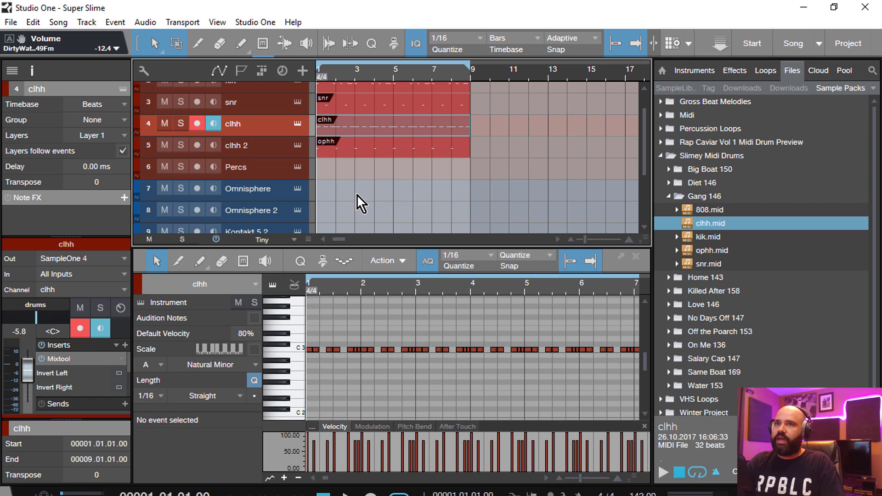
key(space)
scroll(80, 302, down, 5)
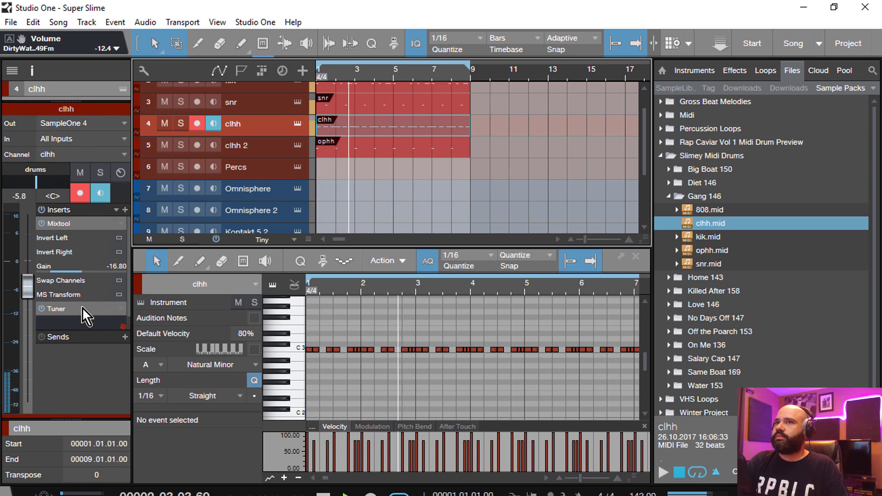
double_click(82, 307)
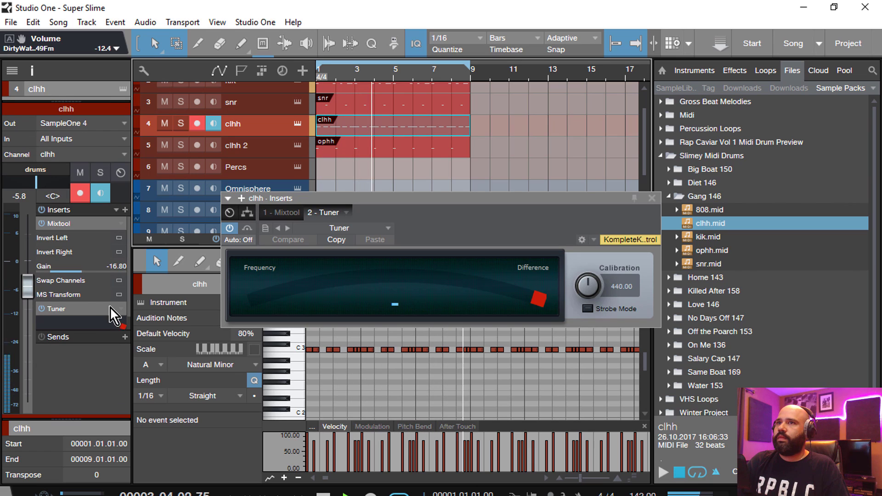
scroll(129, 289, down, 1)
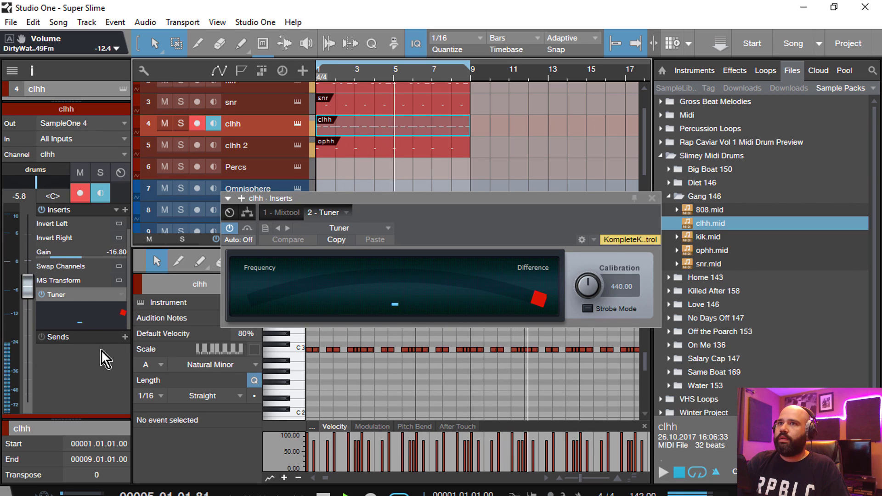
click(651, 198)
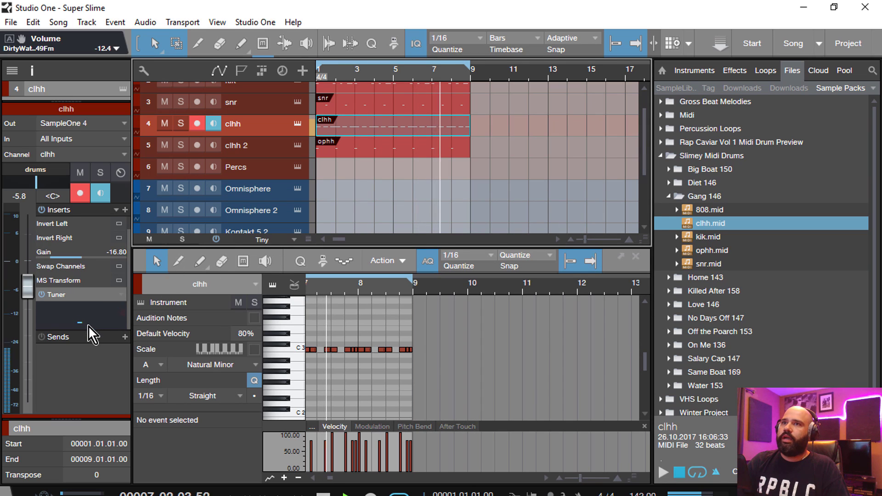
- Set the clhh sampler's root key to C# 3, transpose all clhh notes up four semitones to E 3, and play the loop
click(298, 124)
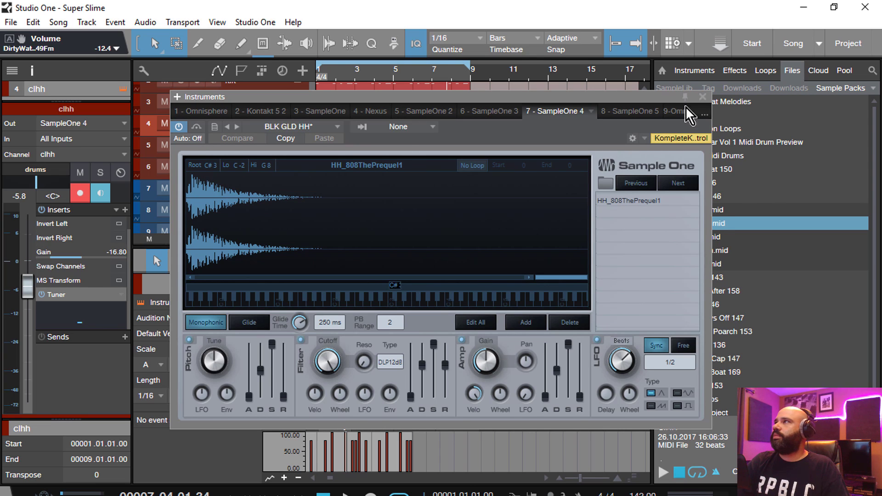
click(701, 98)
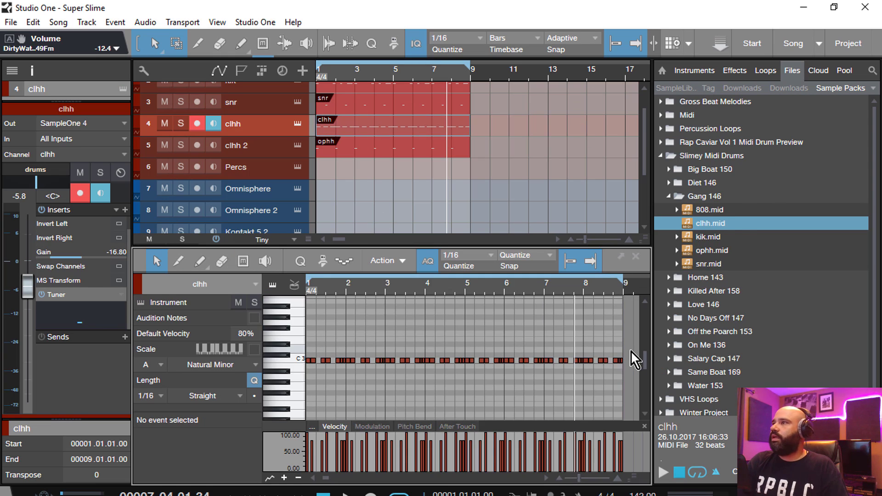
drag(627, 363, 307, 339)
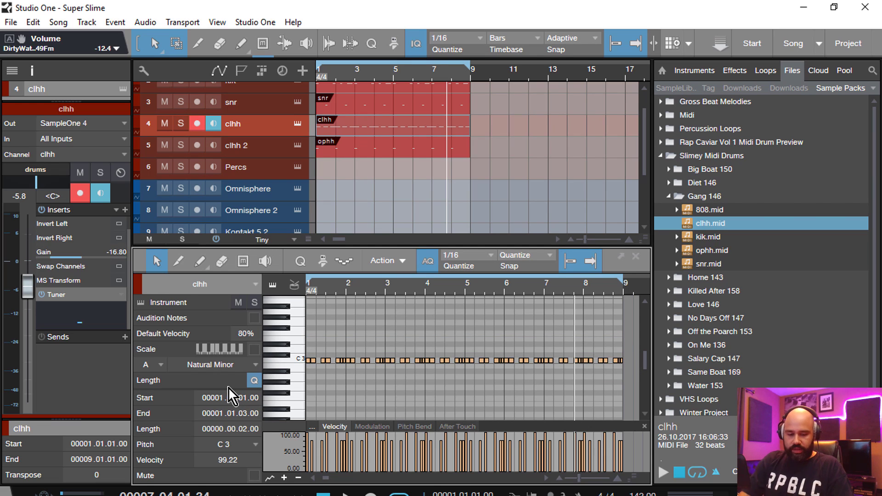
key(Up)
key(Up)
key(Up)
key(Up)
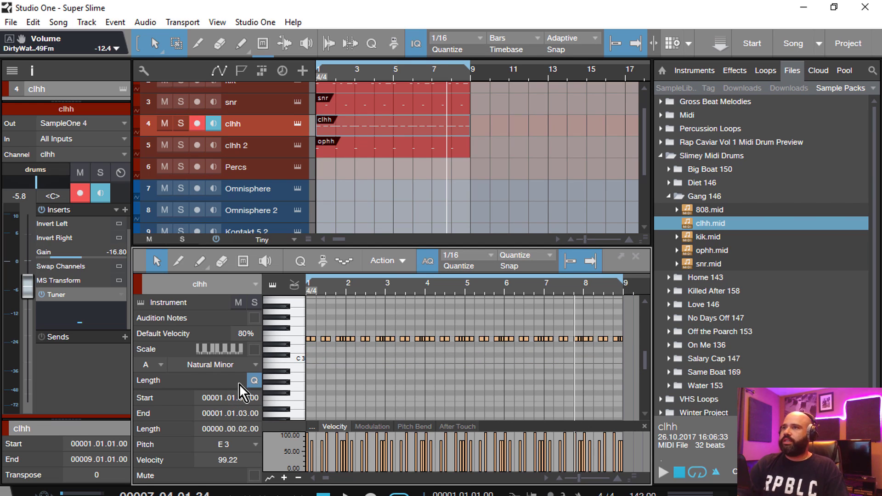
key(space)
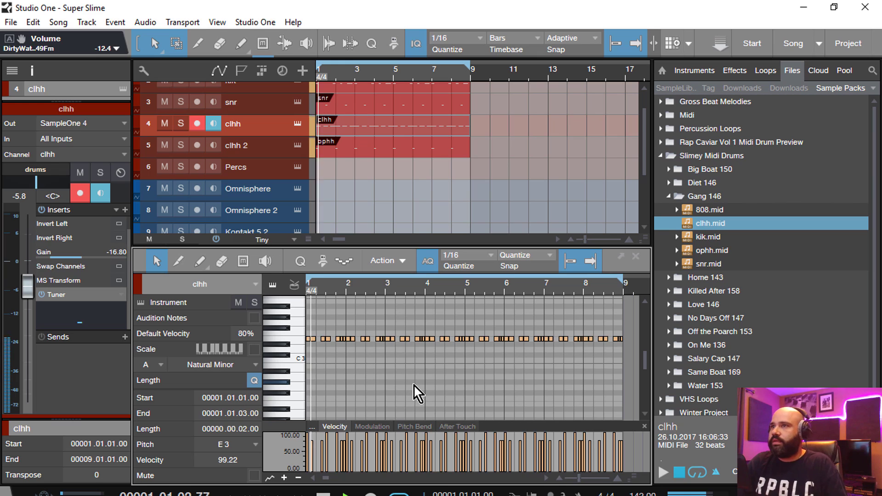
- Expand the Tuner insert of the snr track in the inspector to check the snare's pitch during playback
click(391, 109)
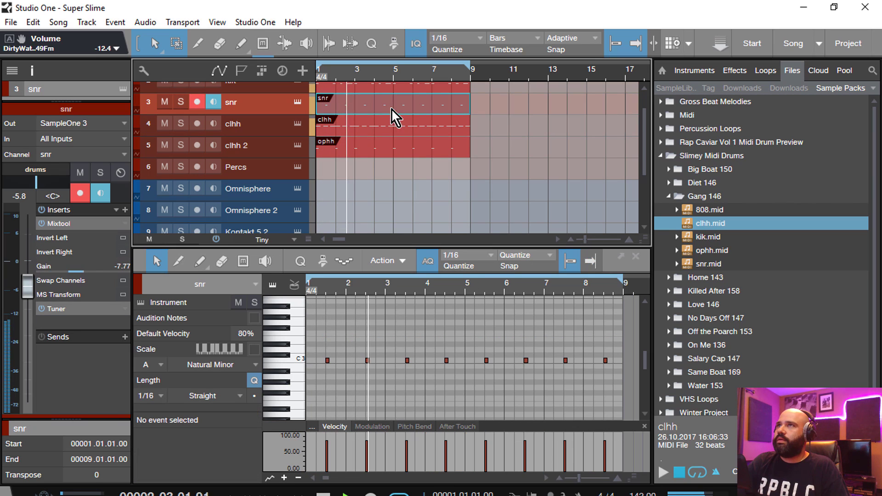
click(124, 308)
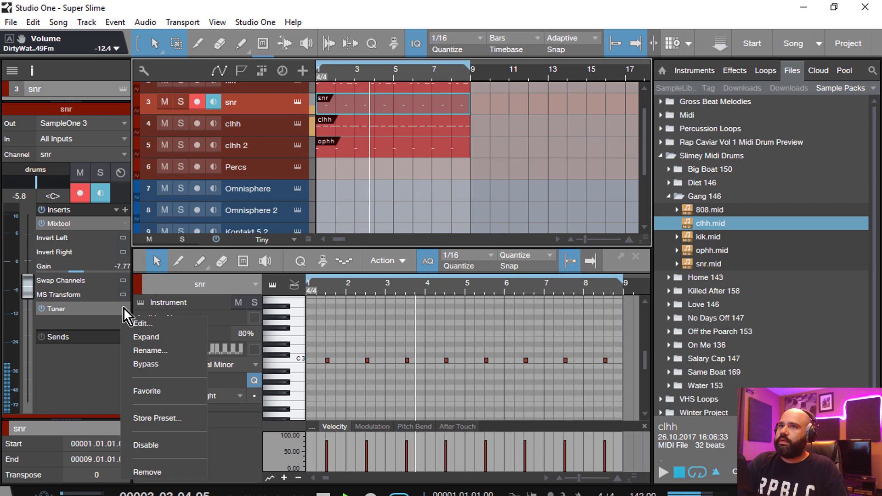
click(156, 337)
scroll(129, 312, down, 1)
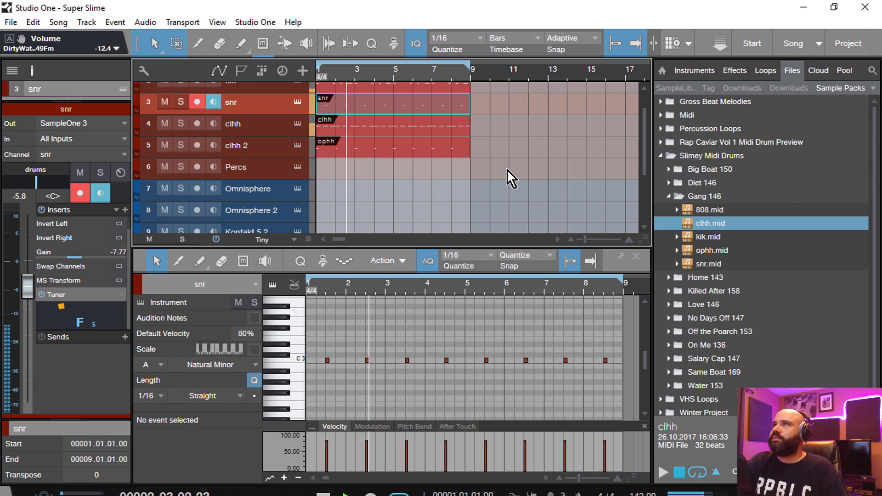
- Bring up the notes of the 808 event from bar 1 in the note editor and examine their pitch
scroll(506, 170, up, 2)
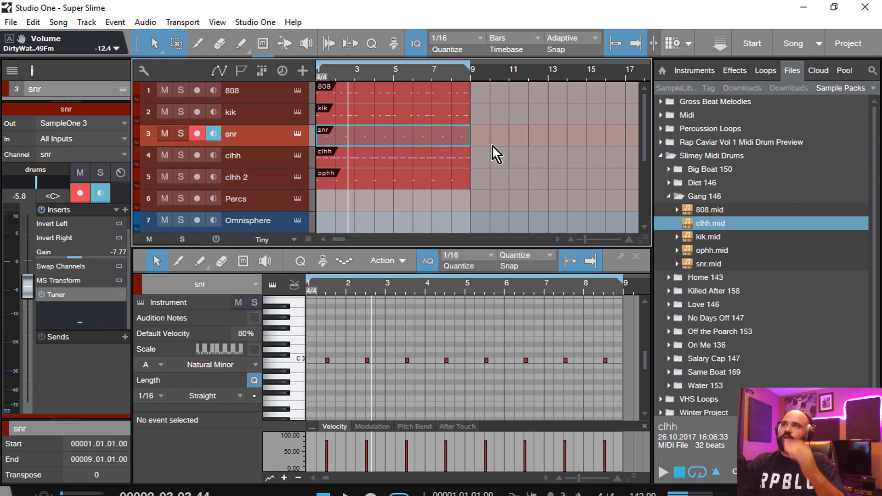
click(431, 100)
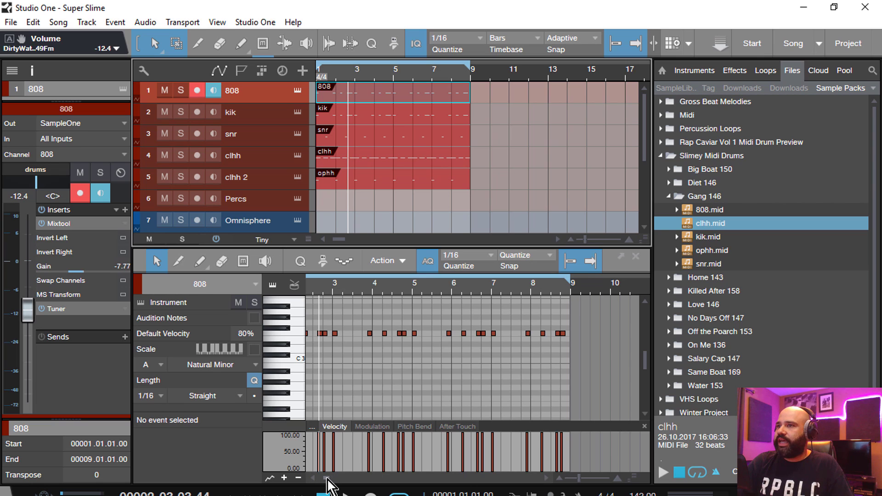
drag(327, 478, 315, 478)
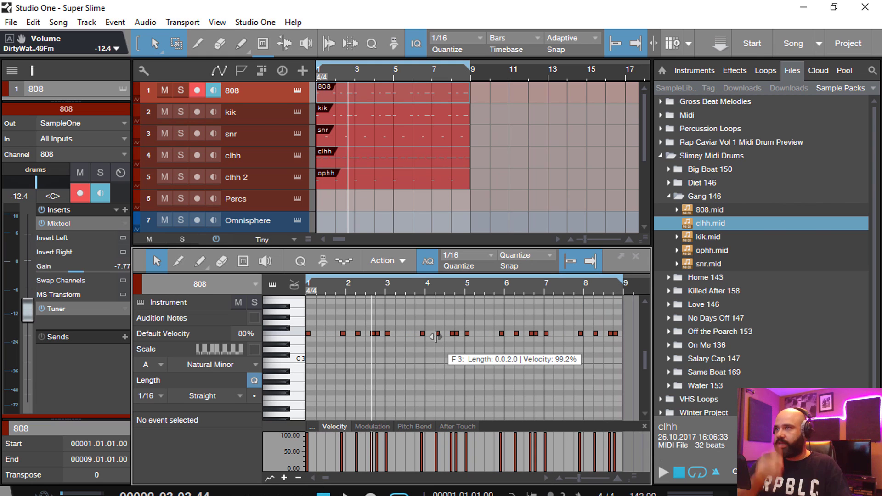
- Hide the browser and track inspector, enlarge the note editor and zoom it in on the eight bars of 808 notes
key(F5)
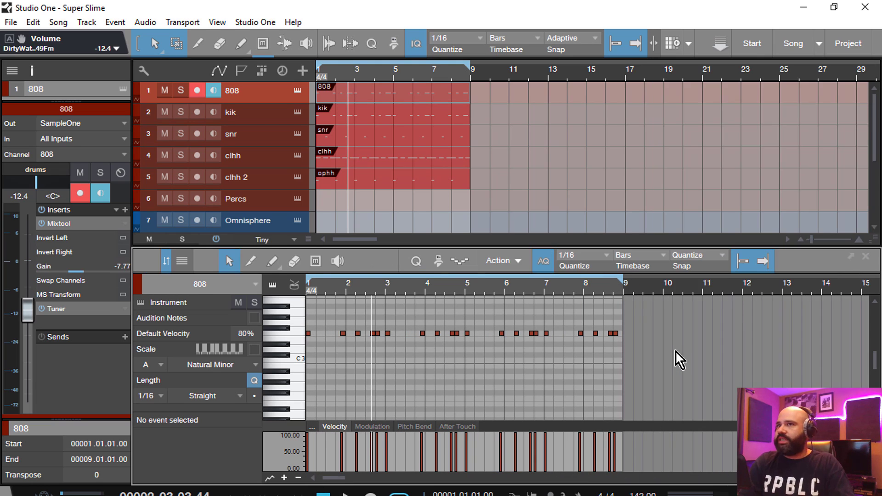
key(F4)
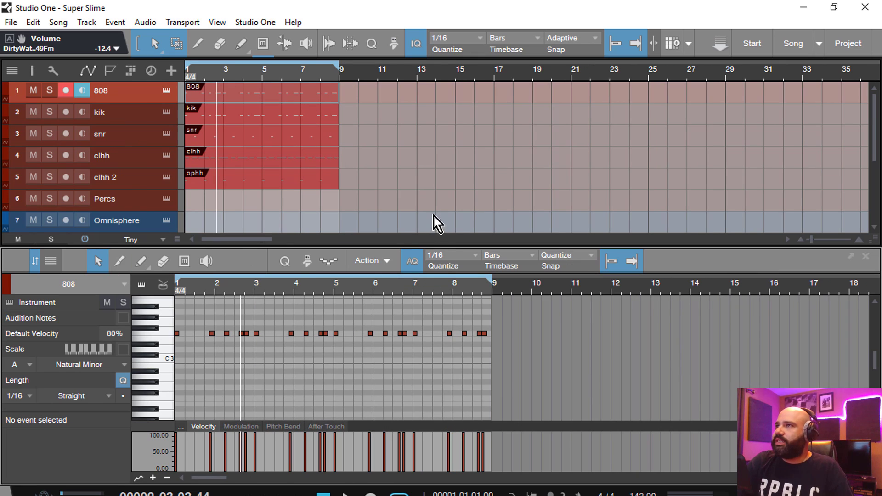
drag(423, 246, 443, 164)
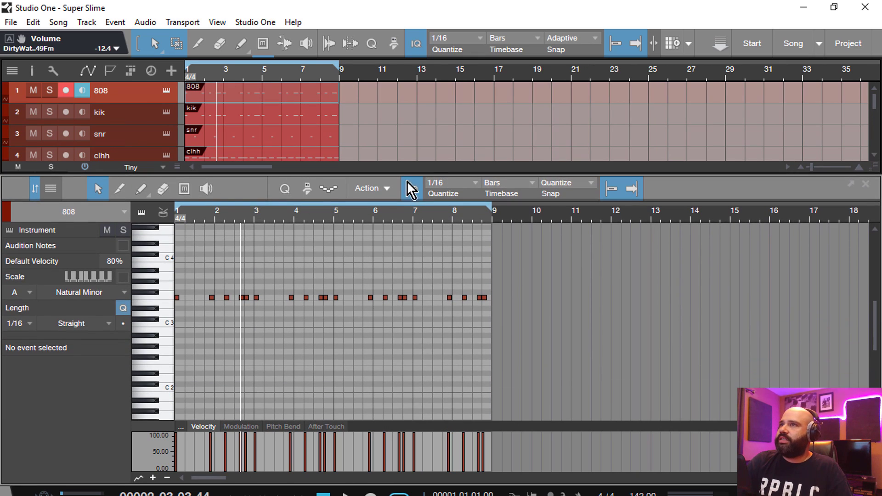
drag(272, 219, 387, 219)
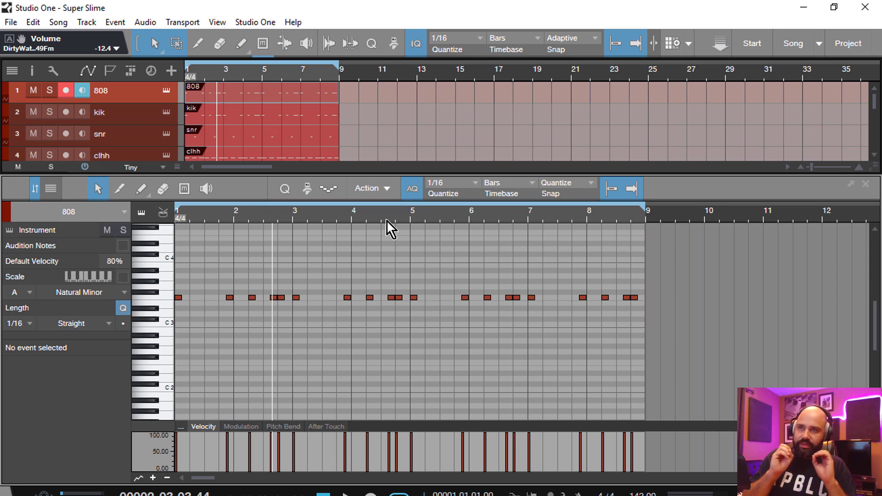
- Raise the 808 note at 2.3.3 by one octave to F 4 and play the loop
click(274, 297)
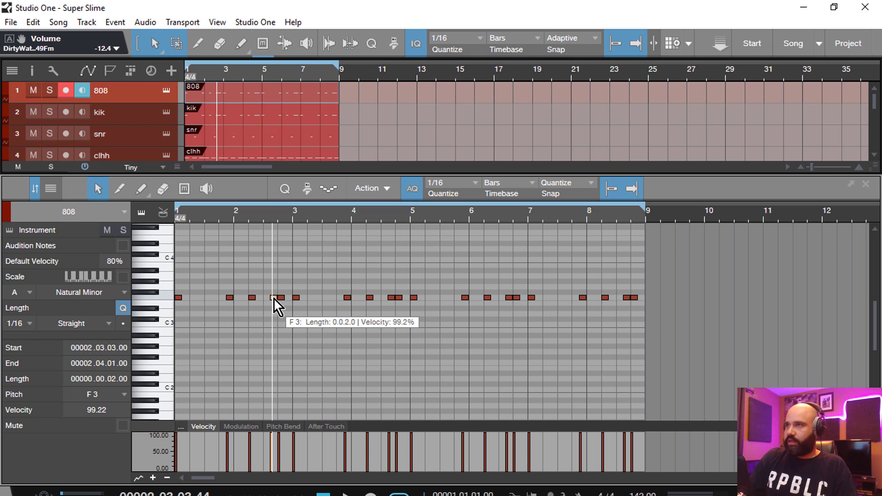
key(shift+Up)
key(space)
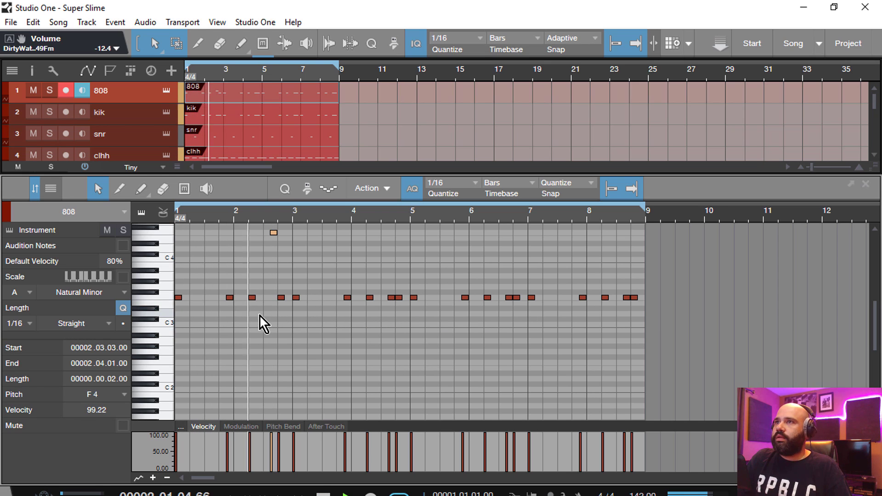
- Set the note editor's scale to F Natural Minor and enable it
click(348, 299)
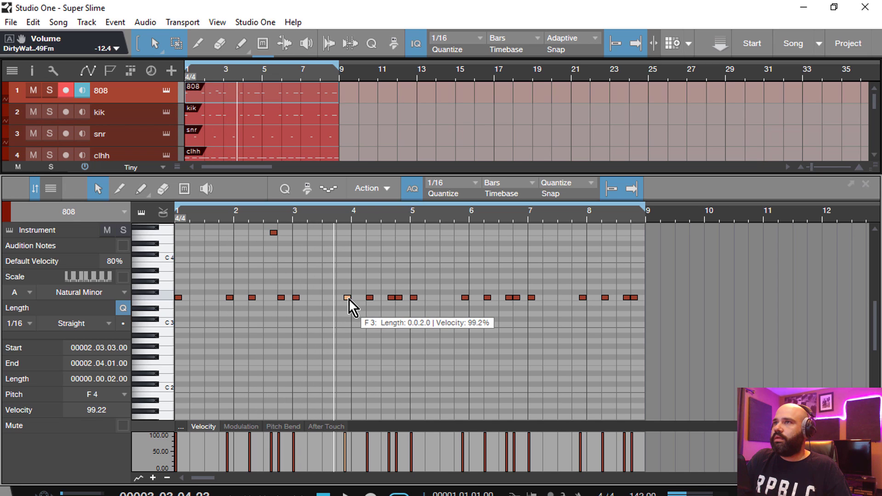
click(19, 292)
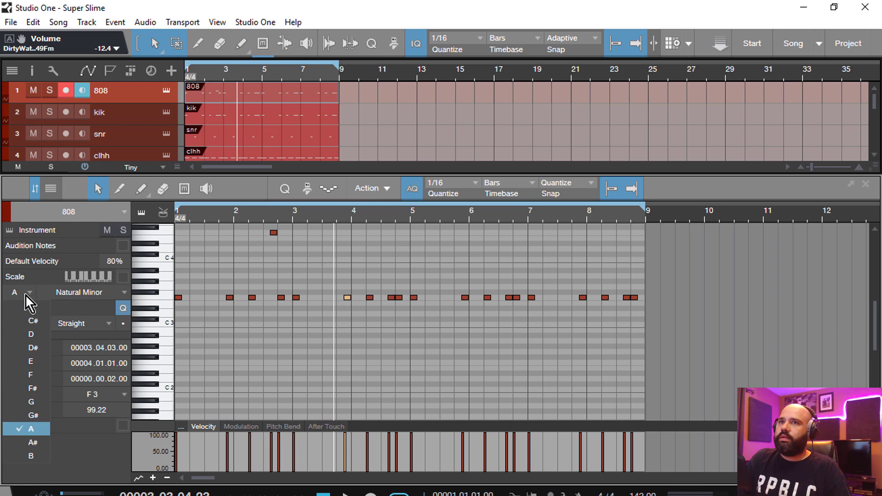
click(35, 375)
click(112, 294)
click(94, 360)
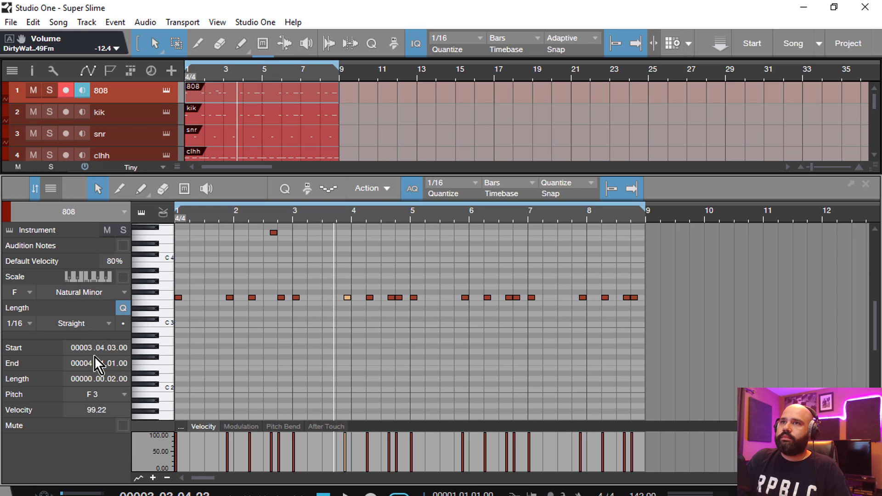
click(123, 277)
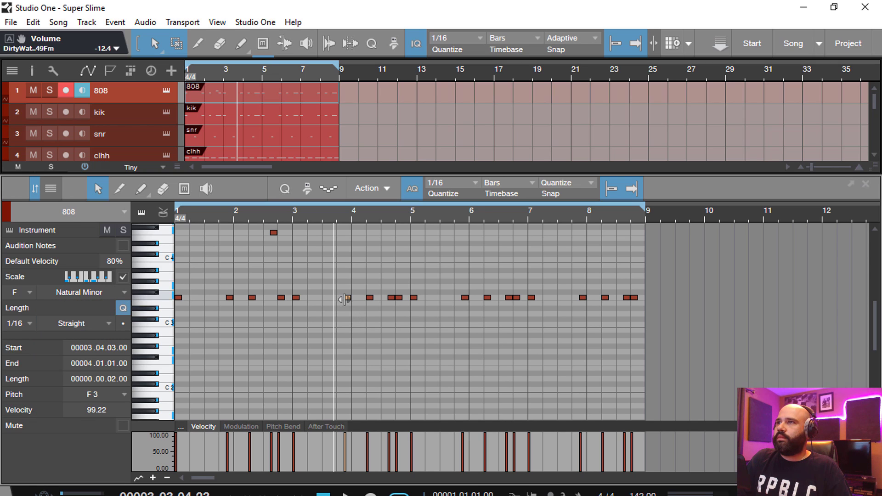
- Raise the 808 notes at 3.4.3 to G# 3, 6.3.3 to F 4 and 4.3.3 to C 4 while playing the loop
drag(349, 298, 347, 282)
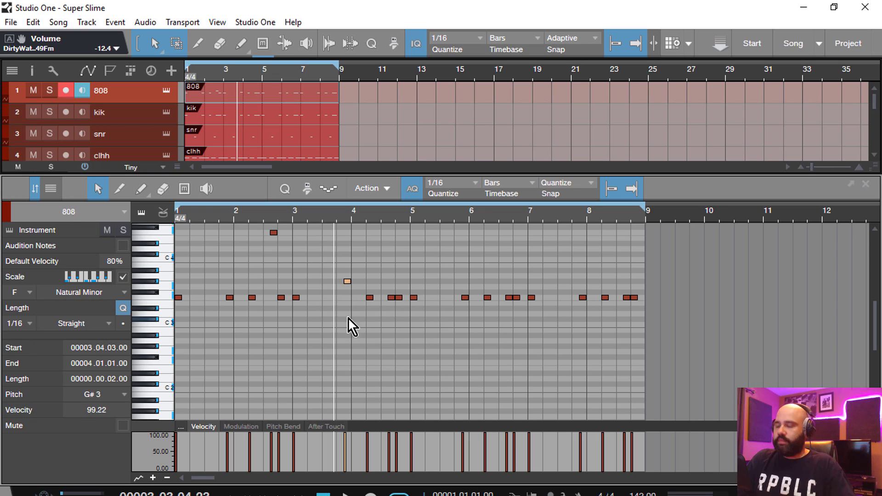
key(space)
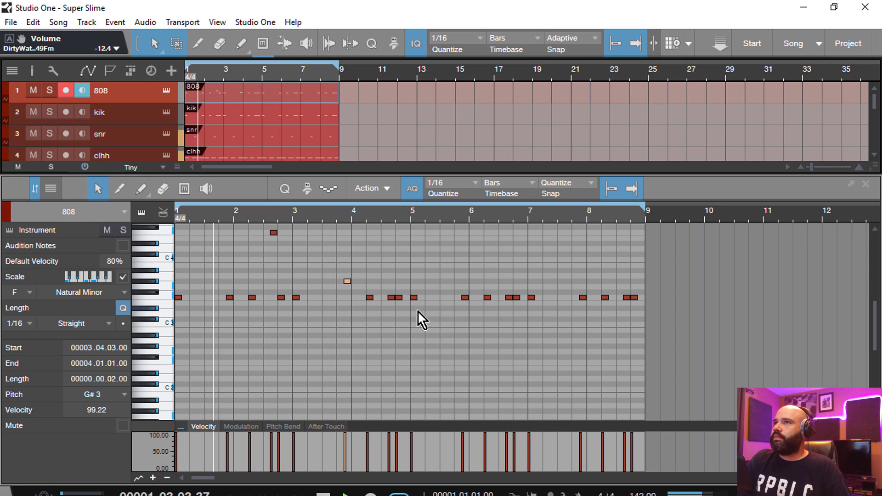
click(510, 297)
key(shift+Up)
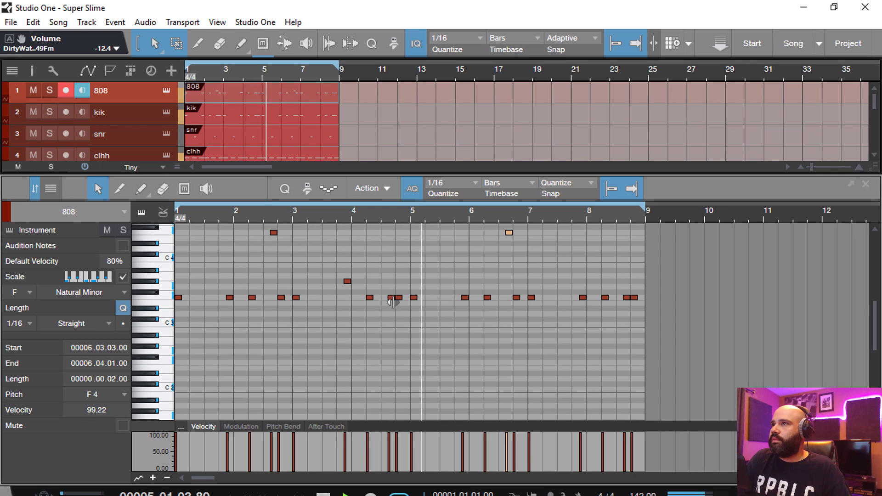
drag(392, 299, 391, 258)
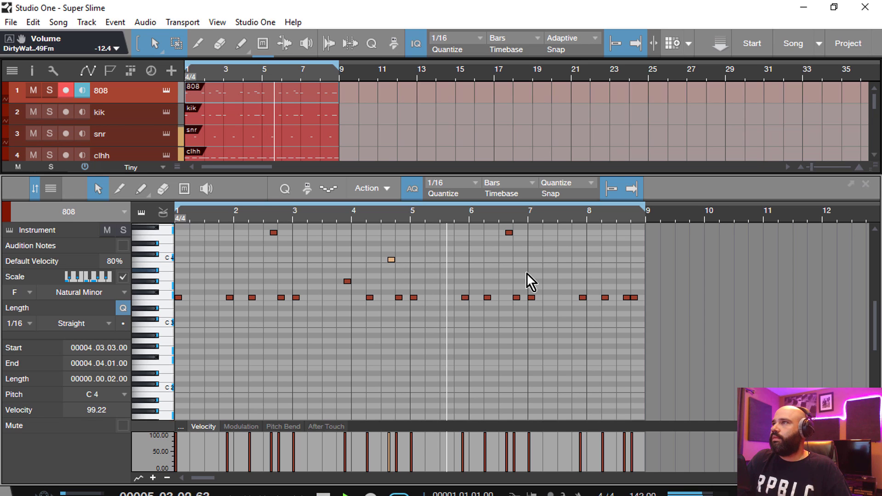
key(space)
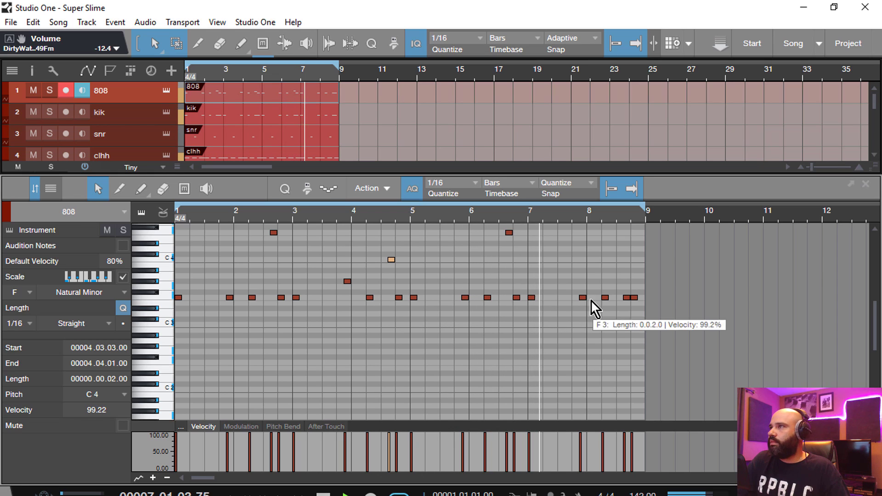
- Raise the 808 note at the end of bar 7 to G# 3, and bar 8's second-beat and last notes to C 4
drag(582, 298, 606, 258)
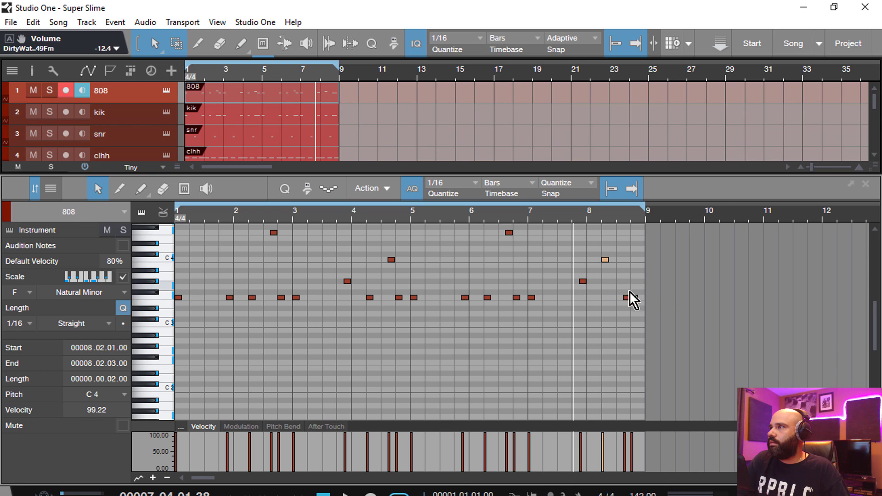
click(633, 297)
key(shift+Up)
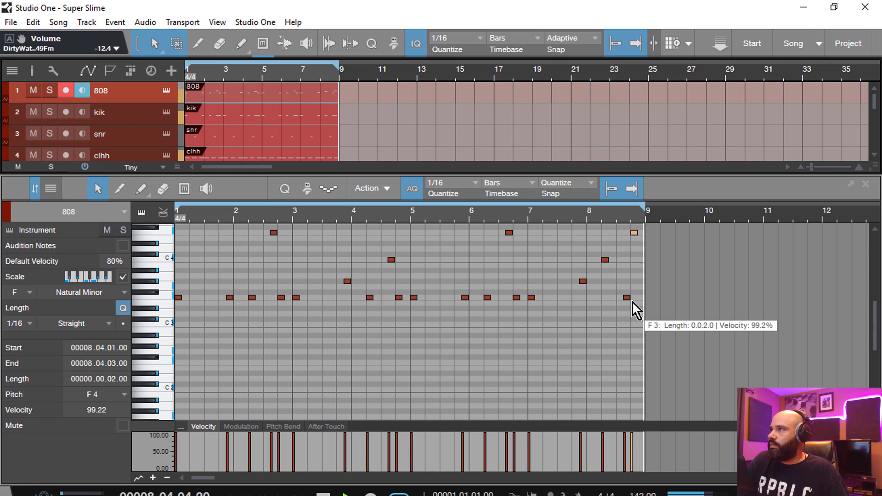
drag(635, 231, 635, 260)
- Add an F 3 note at 8.3.1 to the 808 pattern and set its velocity to 100
double_click(621, 298)
drag(620, 299, 616, 299)
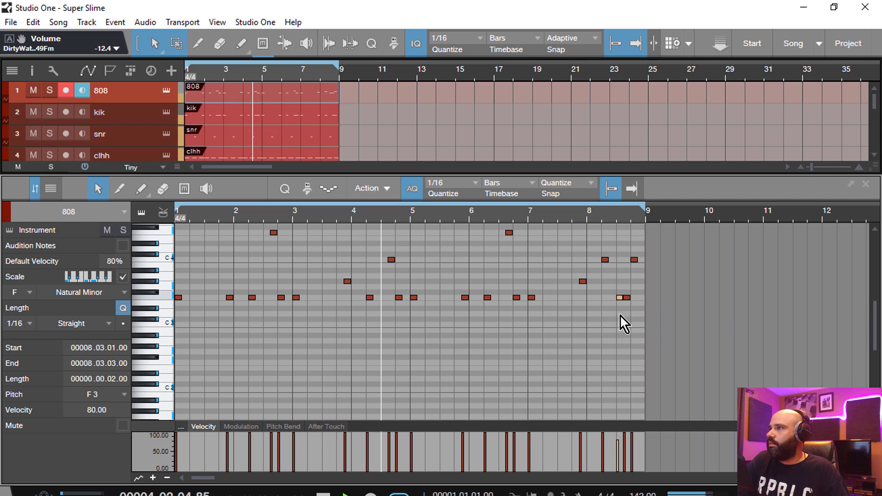
drag(613, 461, 613, 434)
- Lower the last 808 note in bar 8 to G# 3
drag(637, 215, 618, 235)
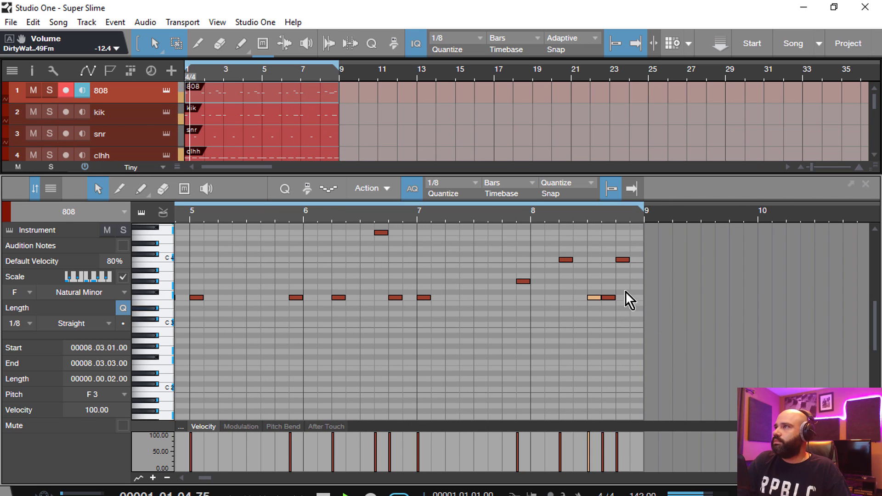
drag(624, 263, 621, 284)
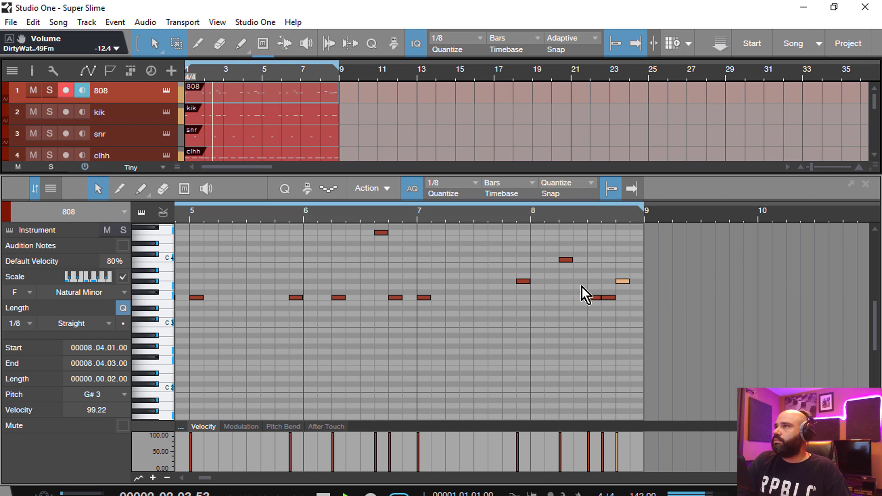
drag(502, 229, 445, 167)
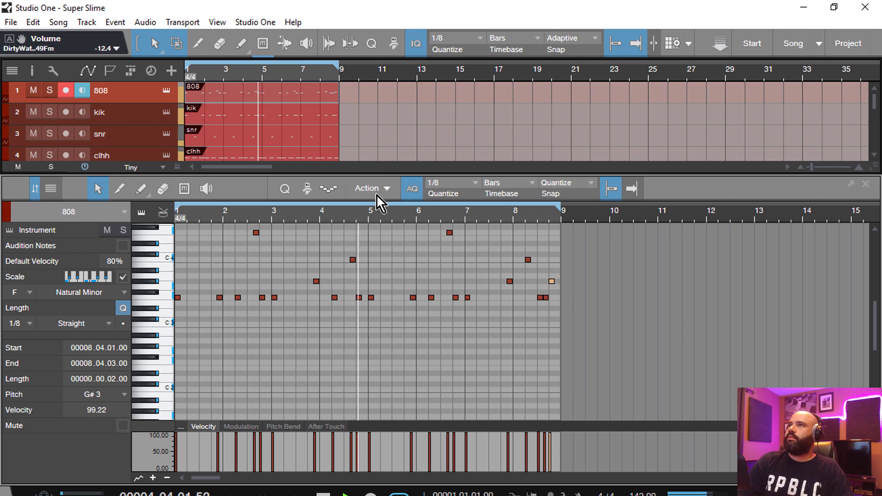
- Reduce the track heights to show all twelve tracks and bring up the clhh event's notes in an enlarged note editor
drag(376, 176, 369, 286)
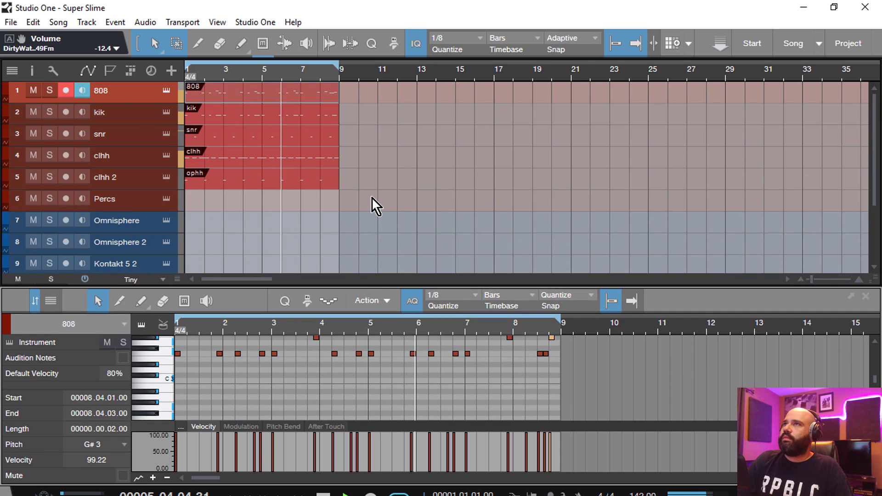
key(shift+w)
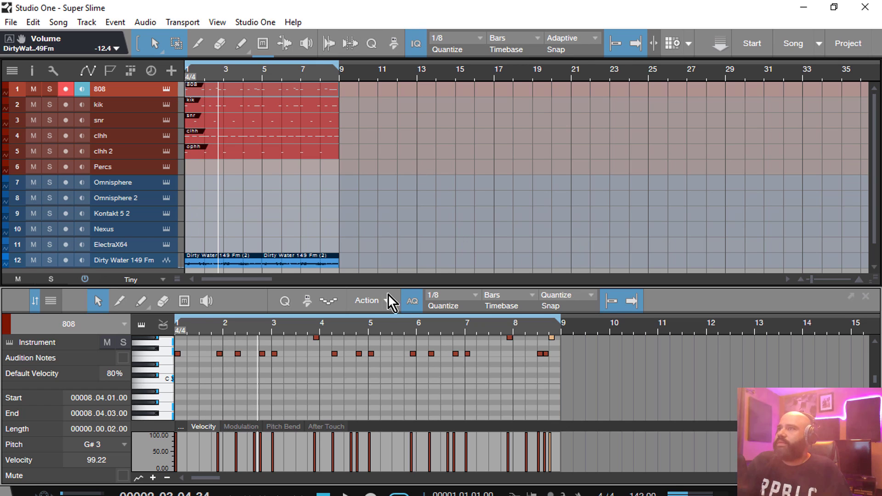
click(284, 137)
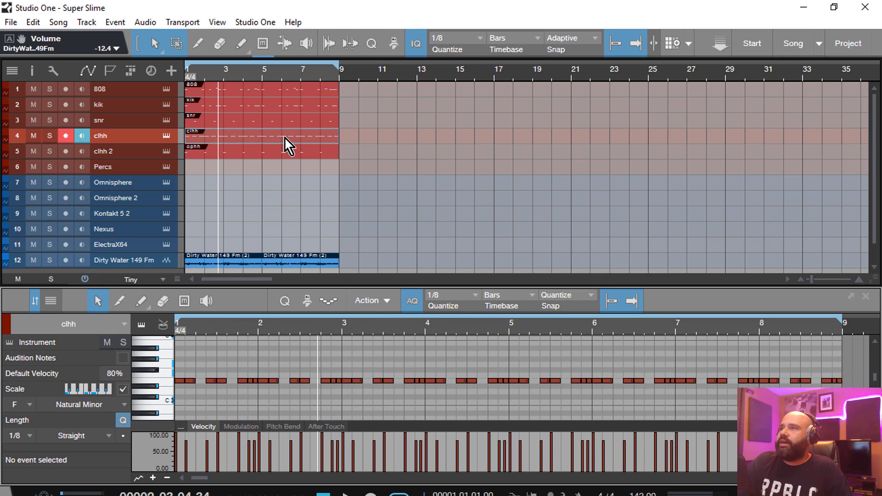
drag(400, 286, 386, 213)
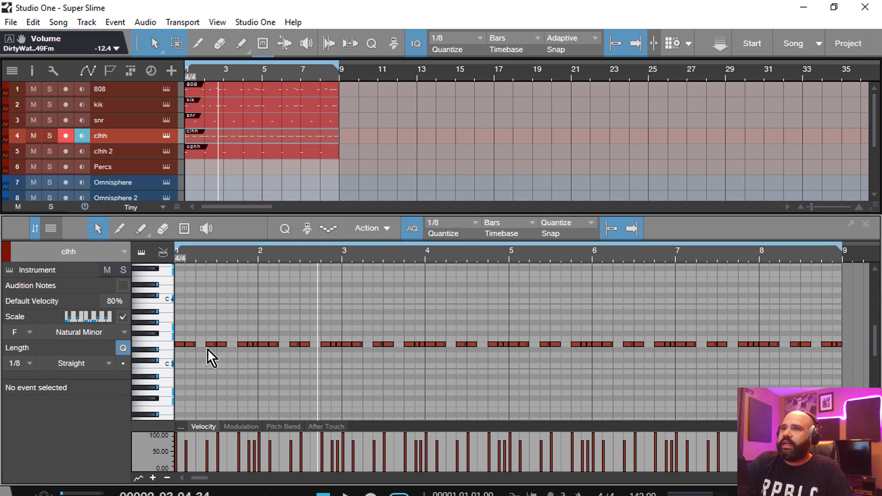
- Move the short pair of clhh notes in the middle of bar 1 to C 3 and G# 3, and play the loop
drag(211, 346, 225, 323)
right_click(405, 452)
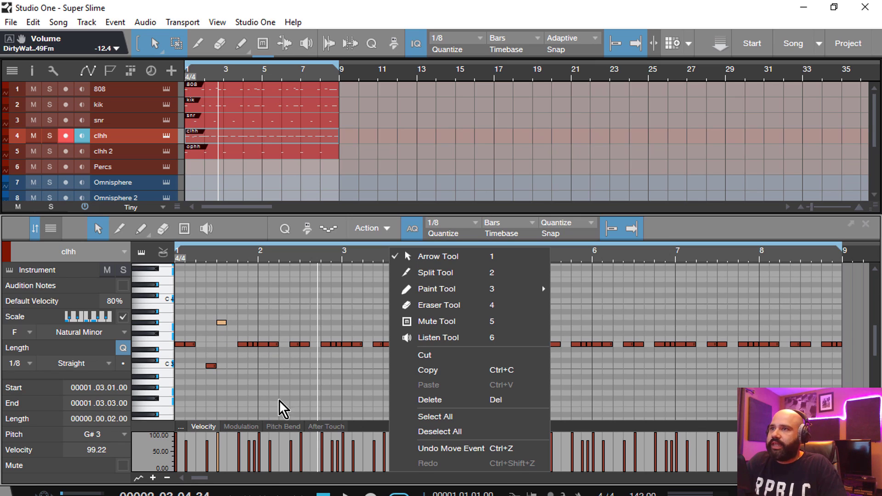
click(313, 407)
key(space)
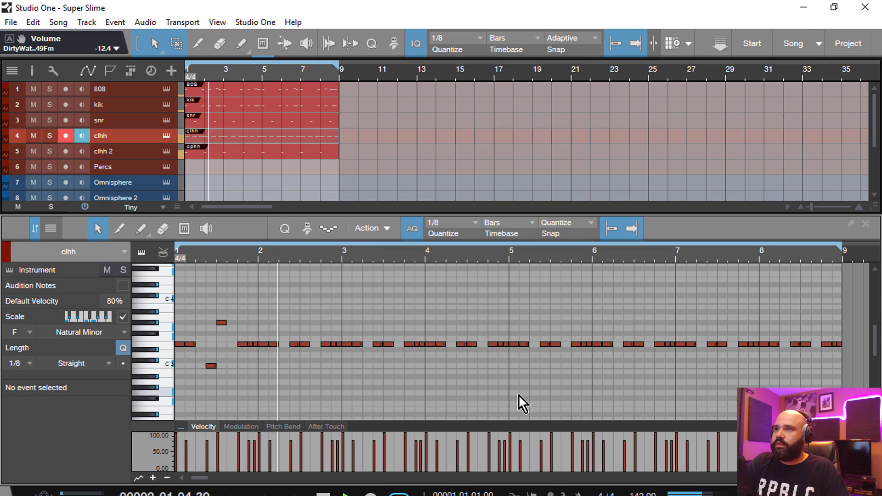
- Move bar 2's middle clhh pair to C 3 and G# 3, and lower one fast hi-hat near the end of bars 2 and 3 to G# 2
drag(296, 344, 332, 387)
key(space)
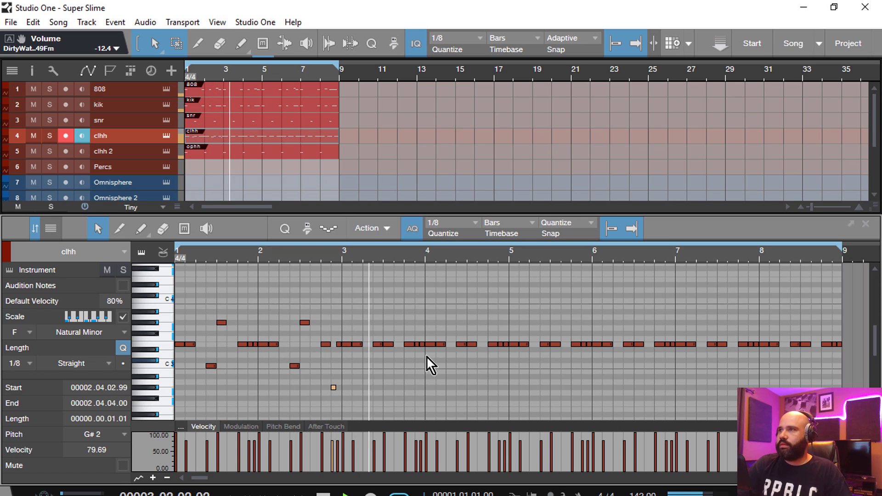
drag(418, 345, 411, 387)
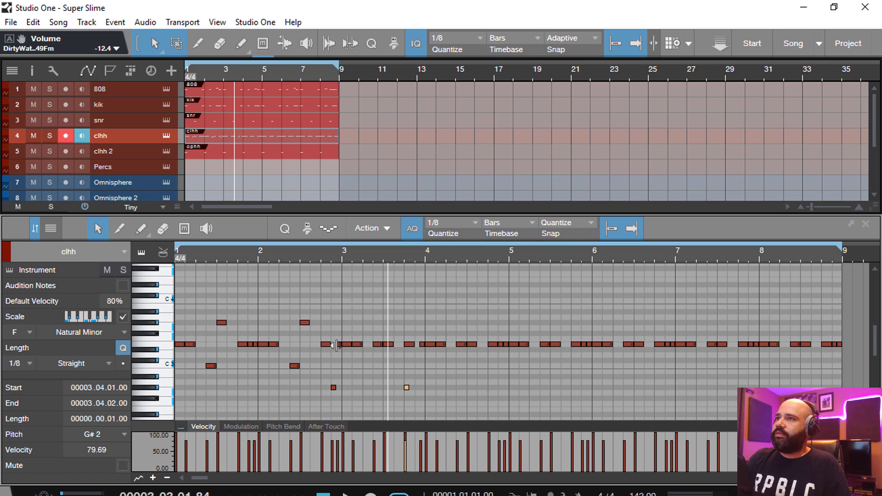
- Try the clhh note at 2.4.4 on G# 2 and move it back up to D# 3
drag(338, 344, 340, 383)
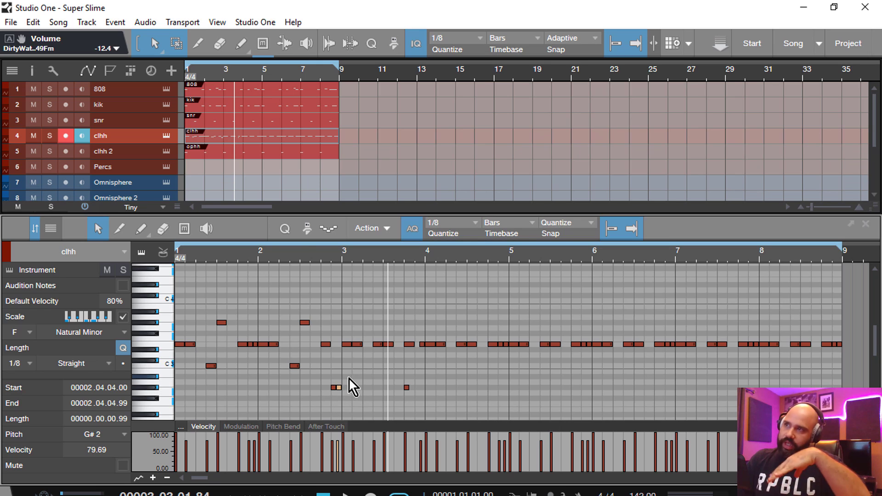
drag(340, 387, 338, 344)
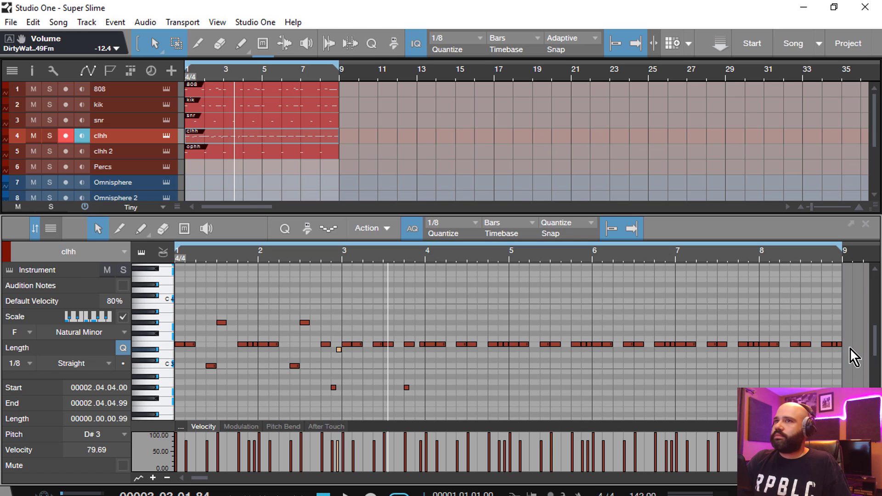
- Transpose the remaining E 3 row of clhh notes up one semitone to F 3 and align the note at 2.4.4 to F 3
drag(850, 348, 181, 344)
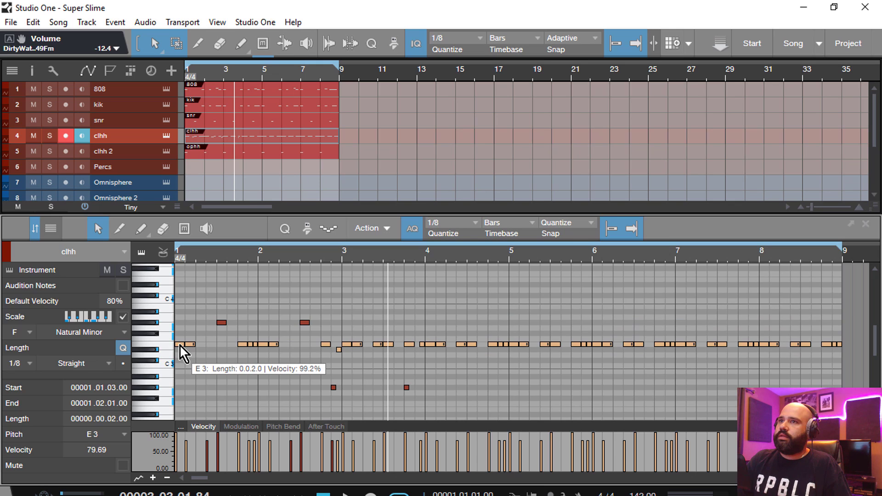
double_click(181, 344)
double_click(179, 344)
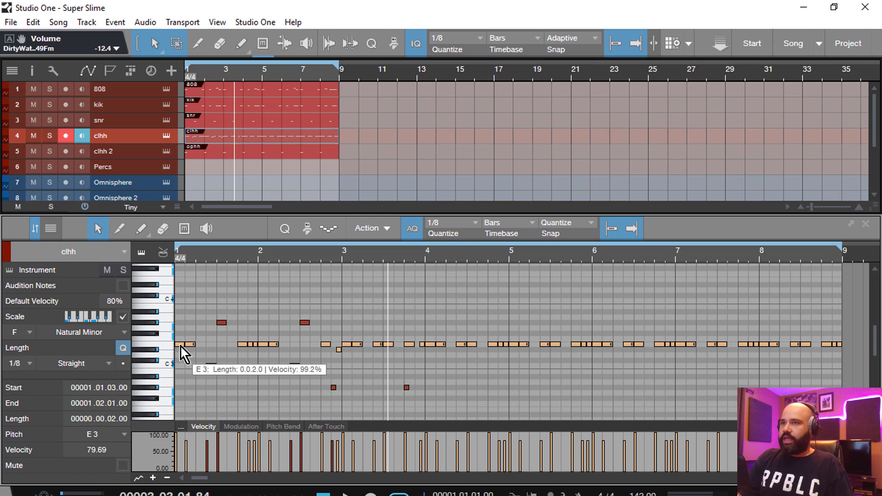
key(Up)
click(343, 366)
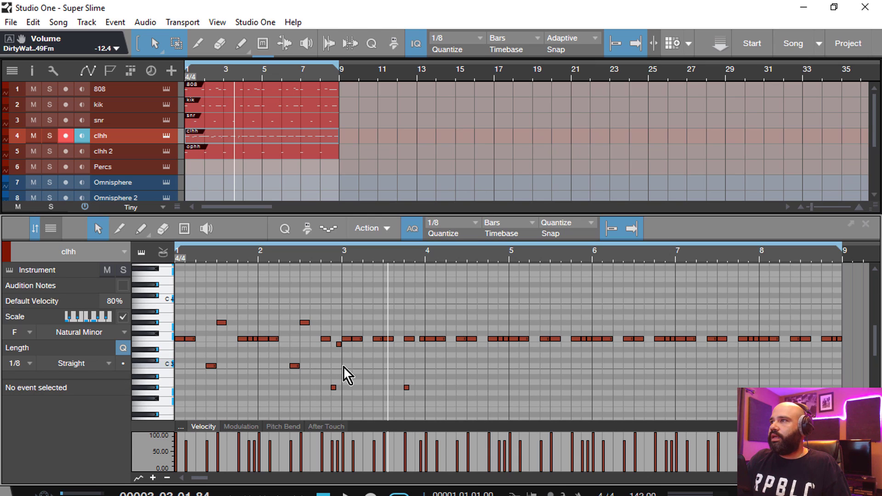
drag(340, 345, 340, 340)
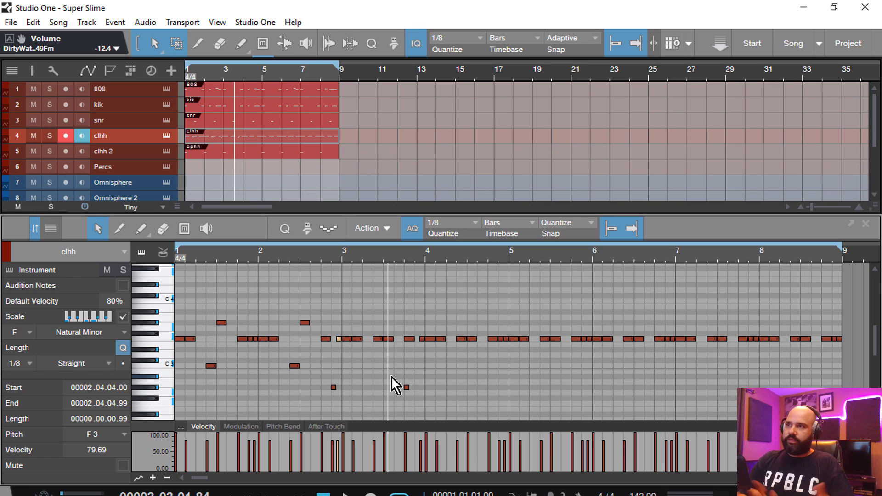
- Play the loop and move bar 4's middle clhh note to C 3 and two of its closing notes to G# 2 and C# 3
key(space)
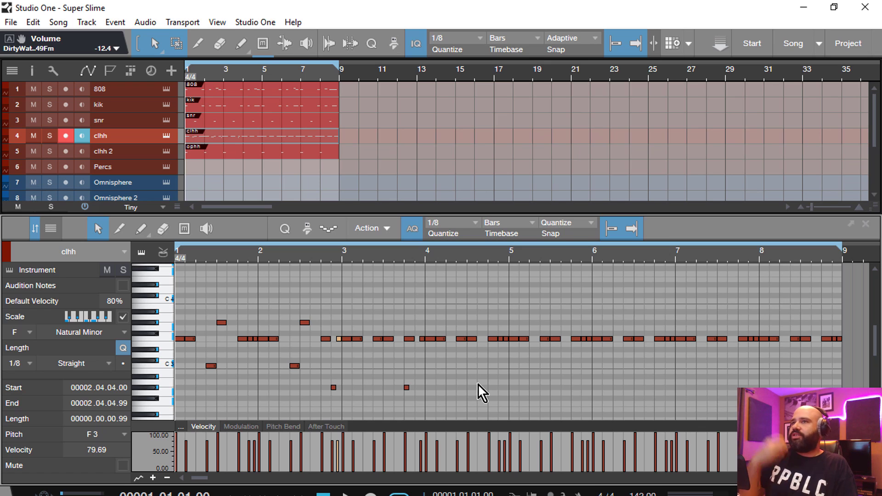
key(space)
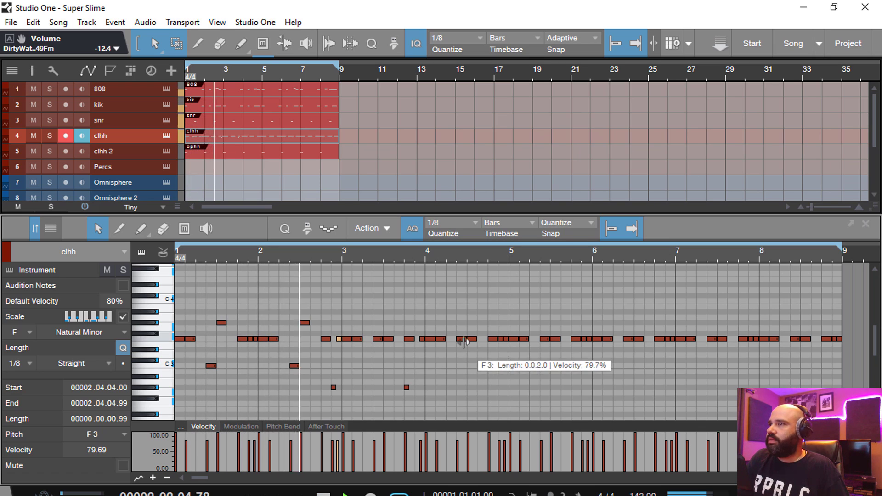
drag(461, 340, 459, 366)
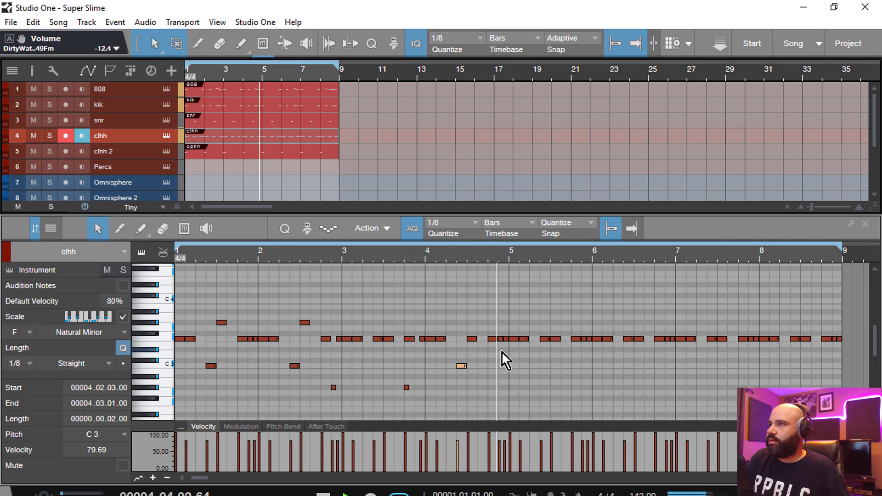
key(space)
mouse_move(506, 343)
mouse_down()
mouse_move(495, 387)
mouse_move(509, 341)
mouse_up()
click(503, 364)
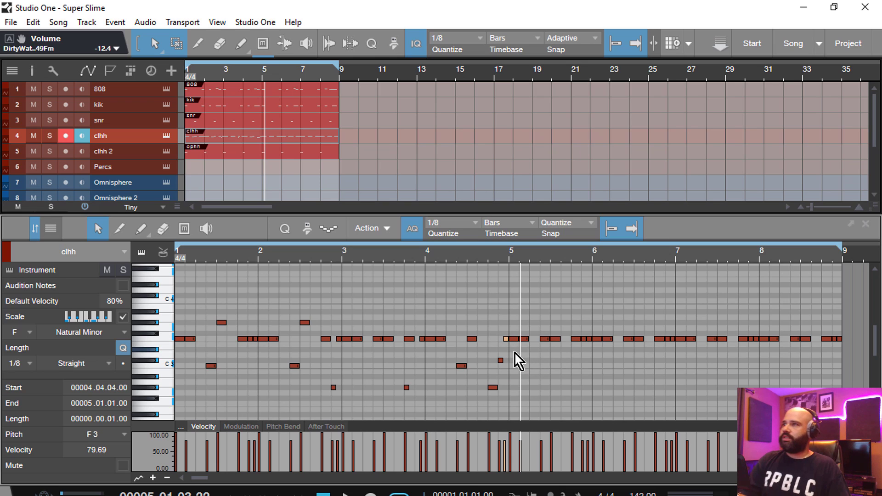
- Replace the clhh notes in bars 5 to 8 with a duplicate of bars 1 to 4, and play from the start
drag(853, 352, 509, 311)
key(Delete)
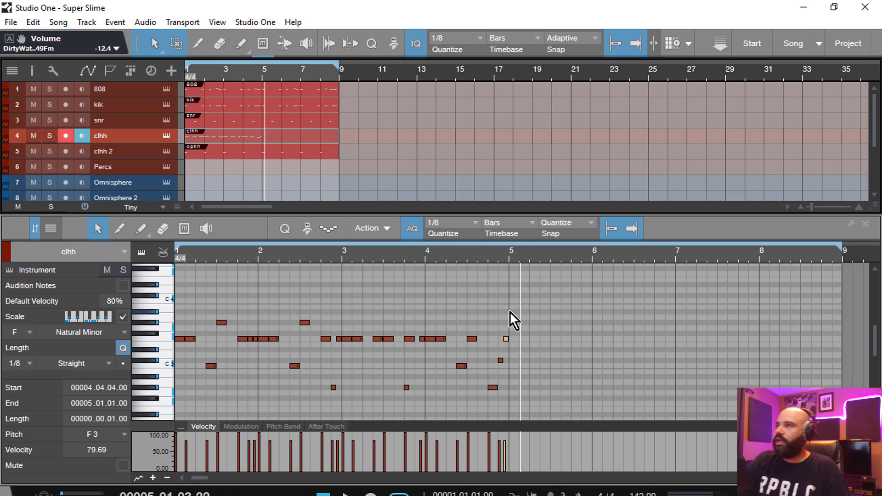
drag(529, 400, 145, 264)
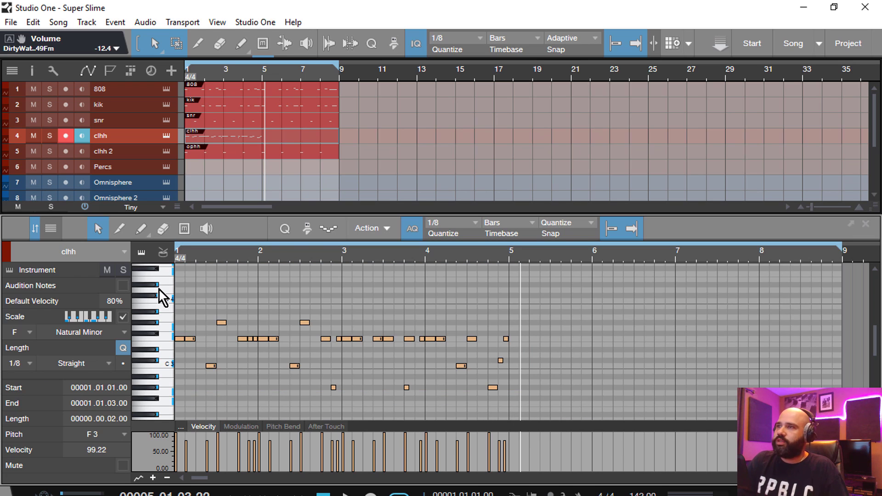
key(ctrl+d)
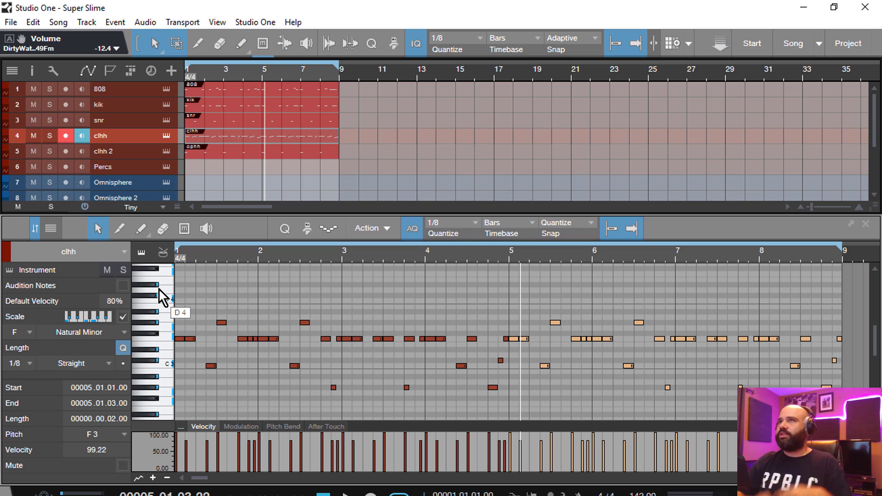
key(Home)
key(space)
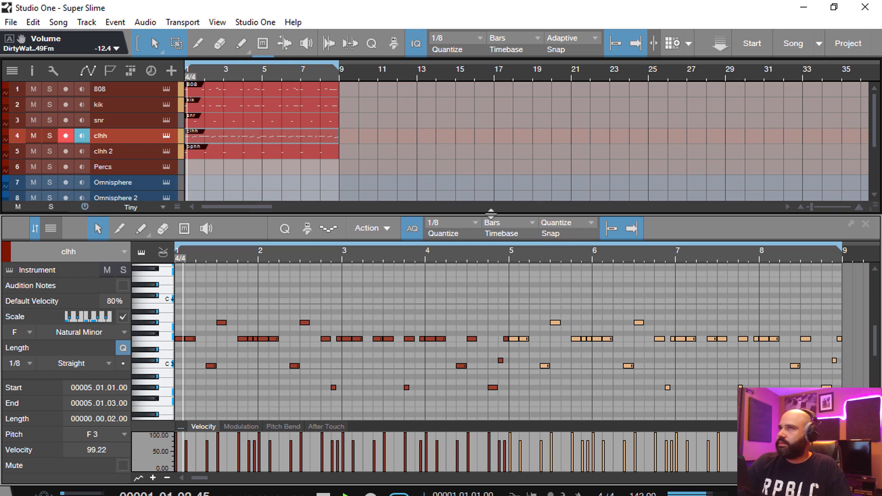
- Delete both Dirty Water 149 Fm audio clips from track 12 and play the drums alone
drag(441, 231, 405, 374)
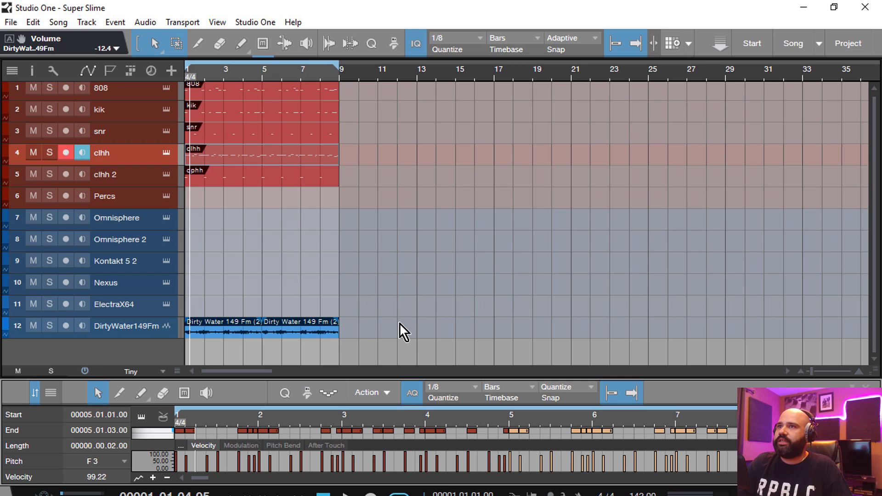
click(230, 325)
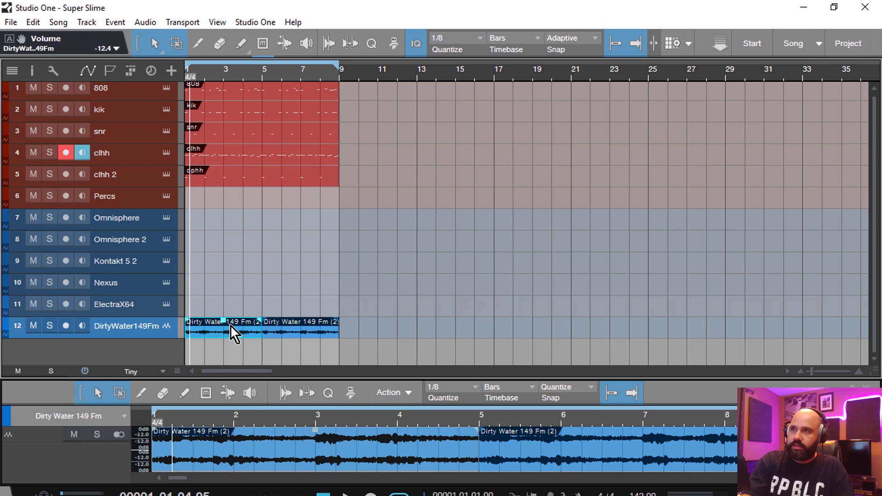
click(304, 324)
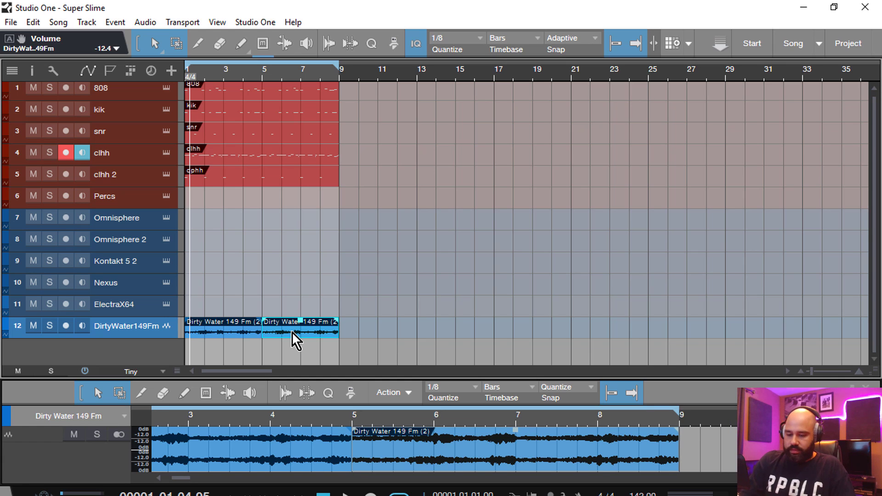
key(space)
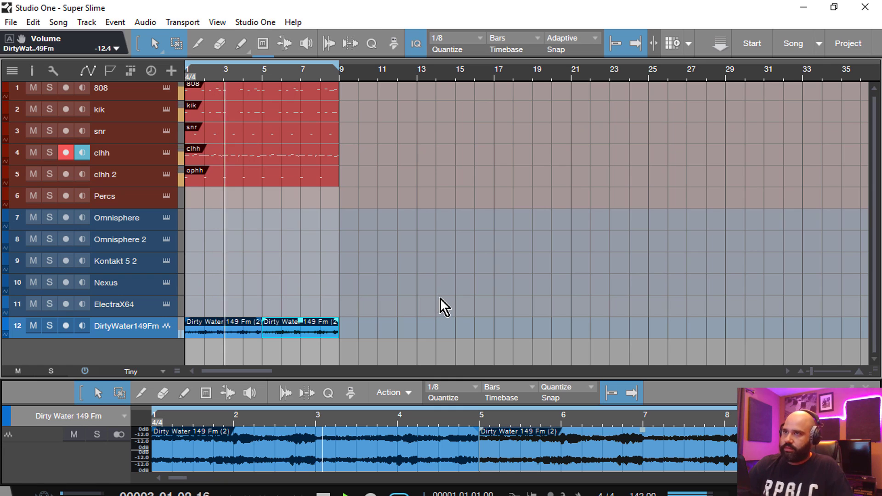
drag(406, 326, 157, 285)
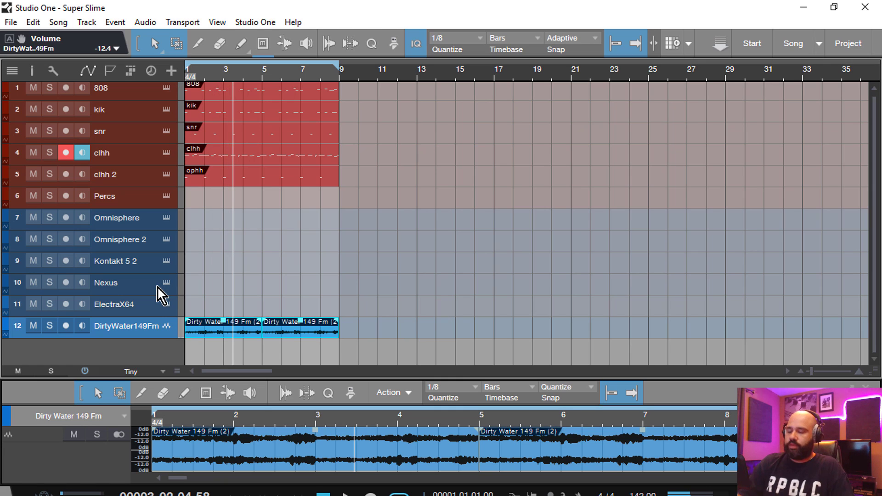
key(Delete)
key(space)
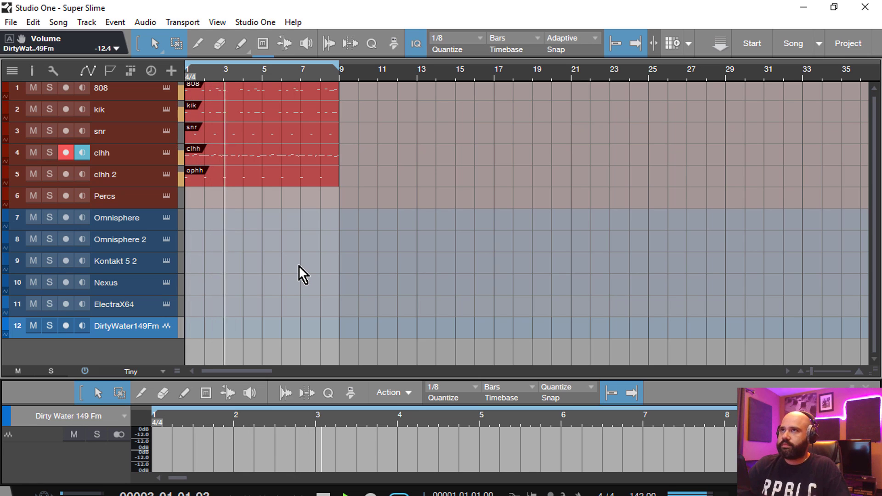
- Set the clhh channel volume to -2.8 dB
key(F4)
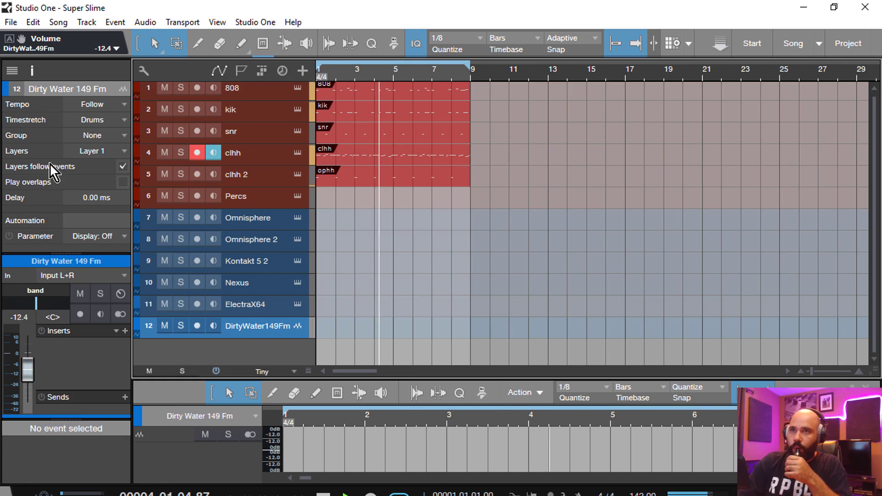
click(280, 151)
drag(23, 285, 27, 272)
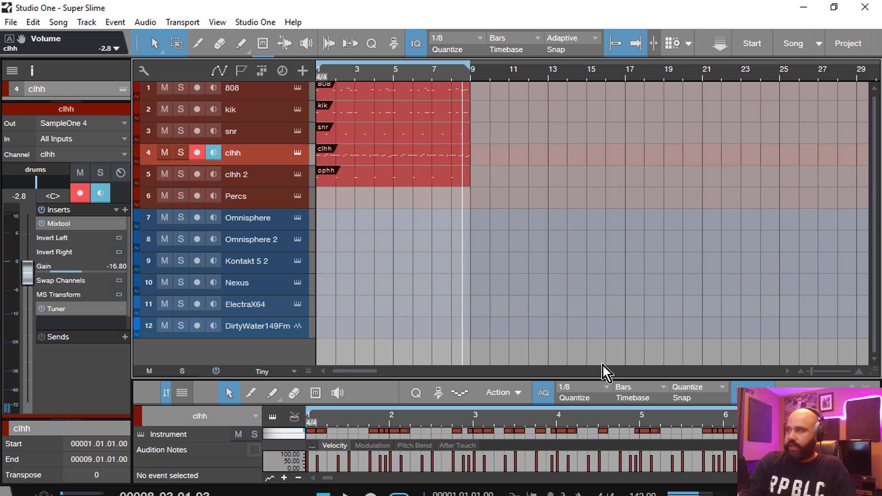
- Open the file browser and delete all events from the arrangement
key(F5)
key(ctrl+a)
key(Delete)
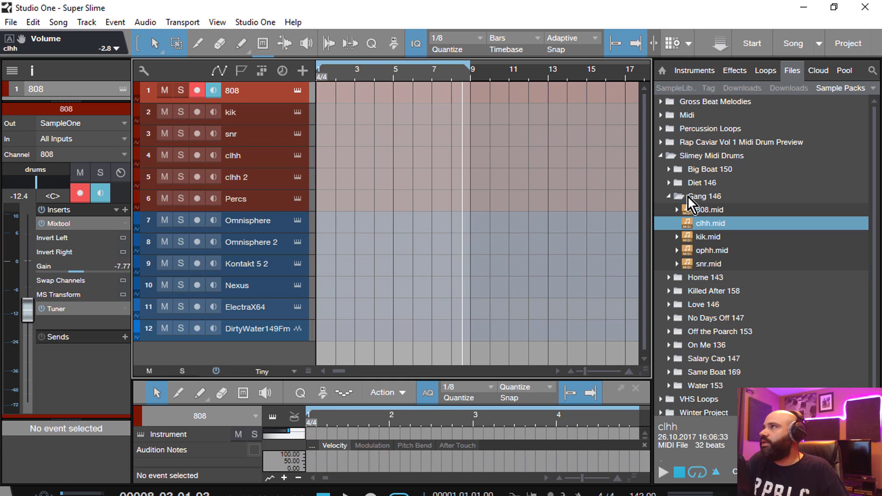
- Place Dirty Water 149 Fm .wav from the Winter Project folder at bar 1 of the DirtyWater149Fm track
click(668, 197)
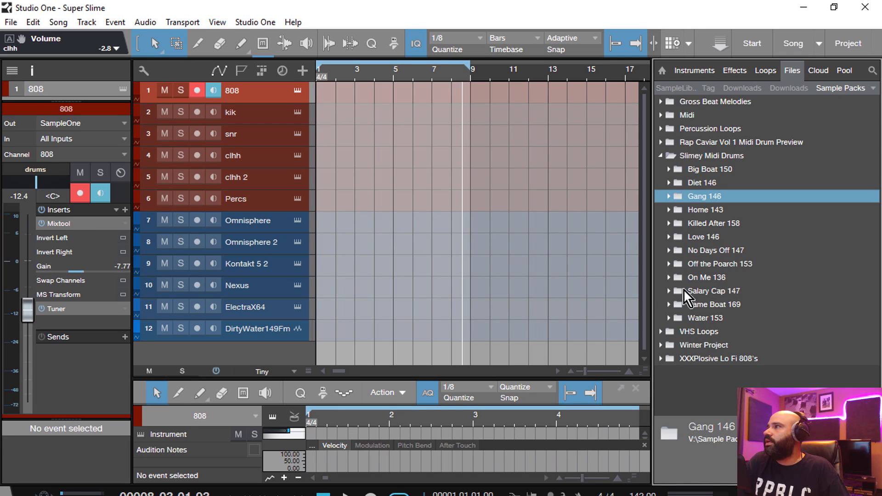
click(662, 345)
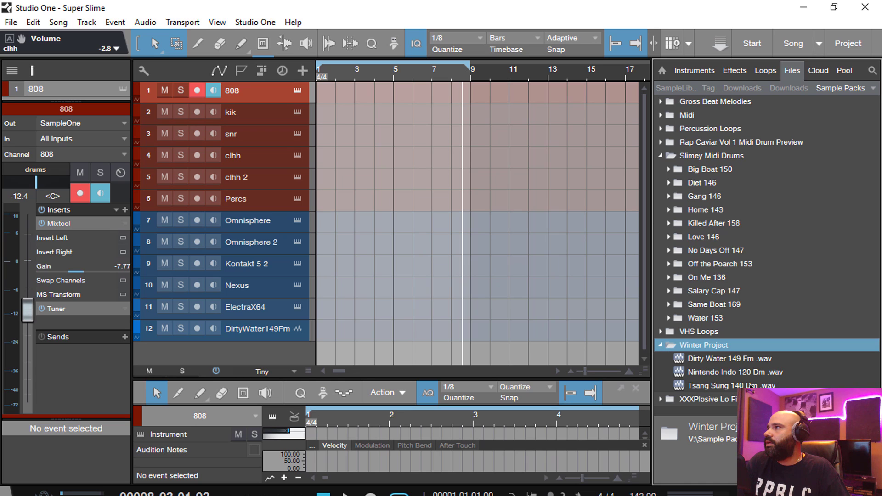
click(754, 364)
drag(755, 372, 343, 327)
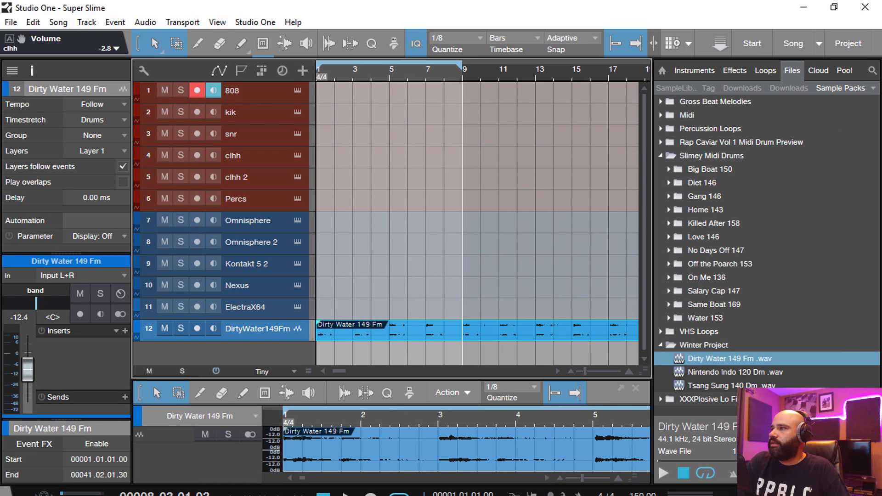
- Set the song tempo to 149 BPM and trim the Dirty Water clip to end at bar 9
scroll(642, 493, down, 1)
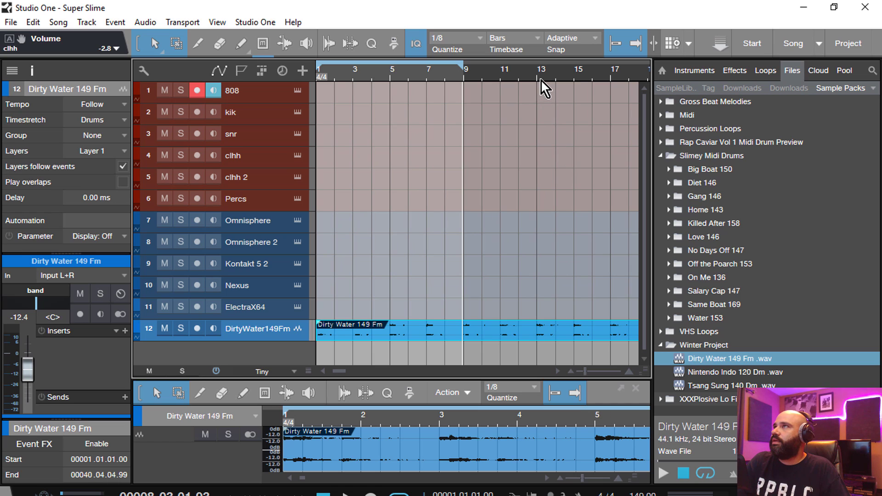
key(w)
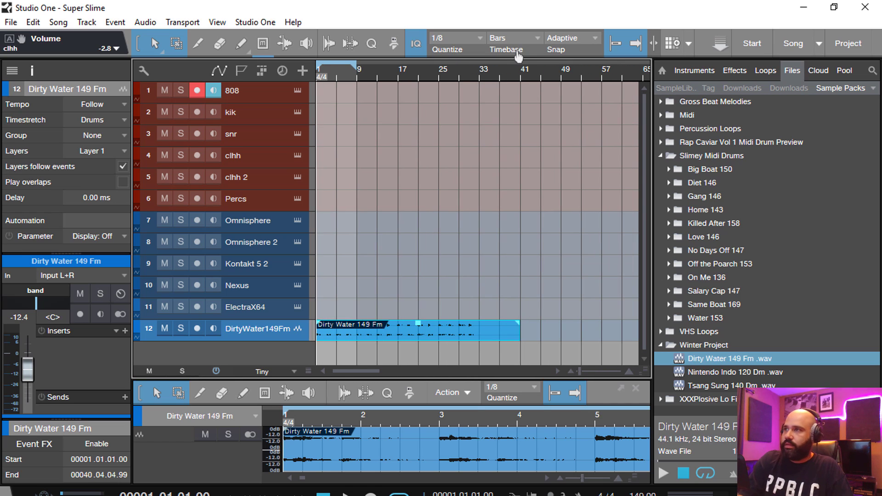
key(space)
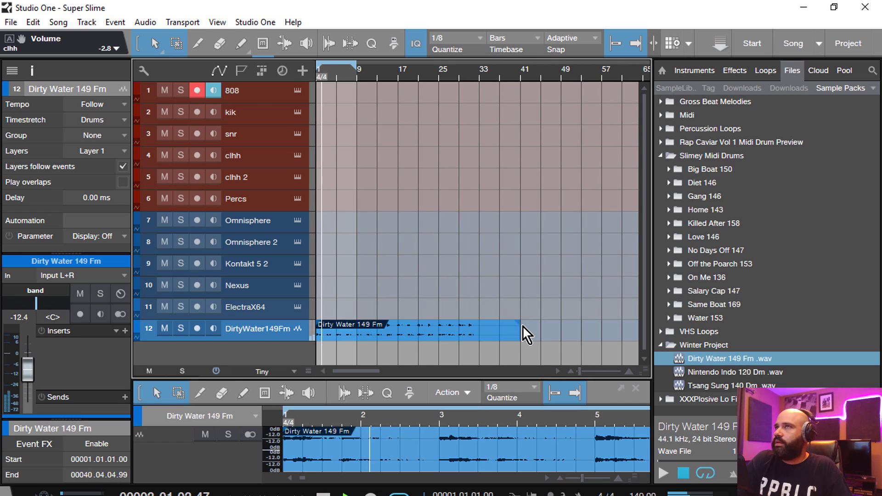
drag(522, 333, 357, 335)
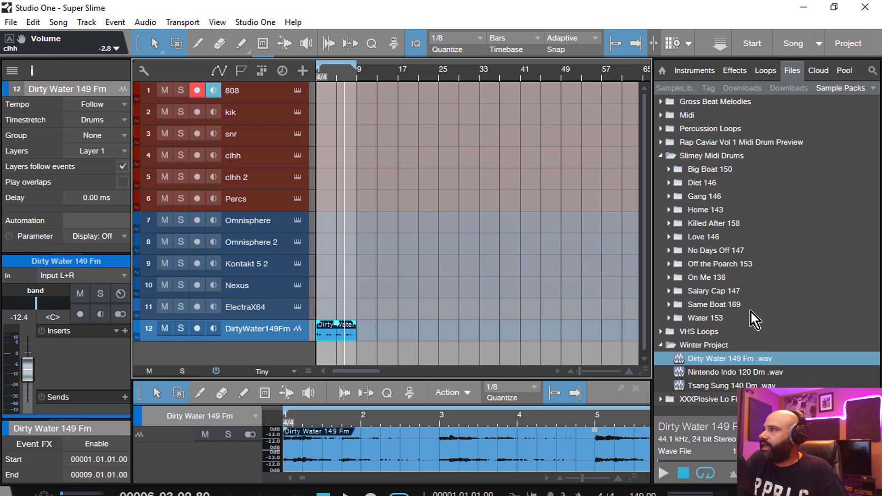
- Place kik.mid, clhh.mid and snr.mid from the Same Boat 169 folder at bar 1 of their matching tracks
click(668, 304)
drag(715, 348, 337, 115)
drag(696, 331, 335, 161)
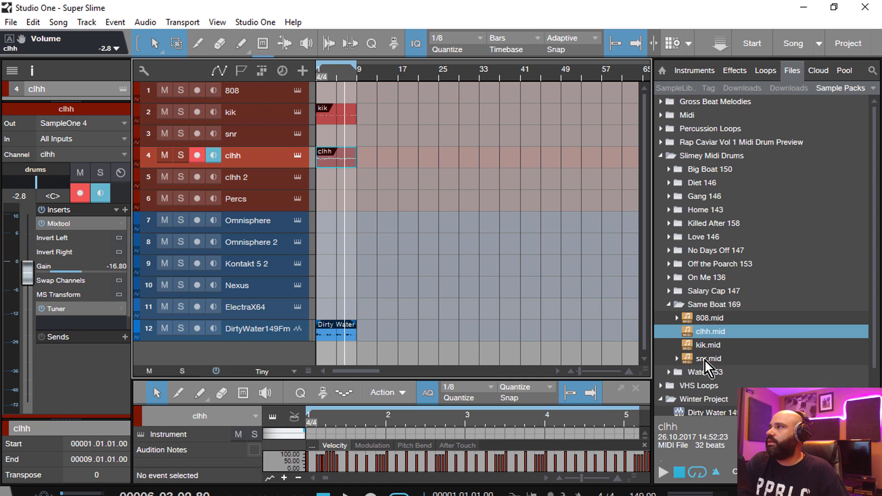
drag(708, 360, 340, 137)
- With the scale off, transpose all clhh notes up five semitones so the main row sits on F 3, re-enable the scale and play
click(341, 159)
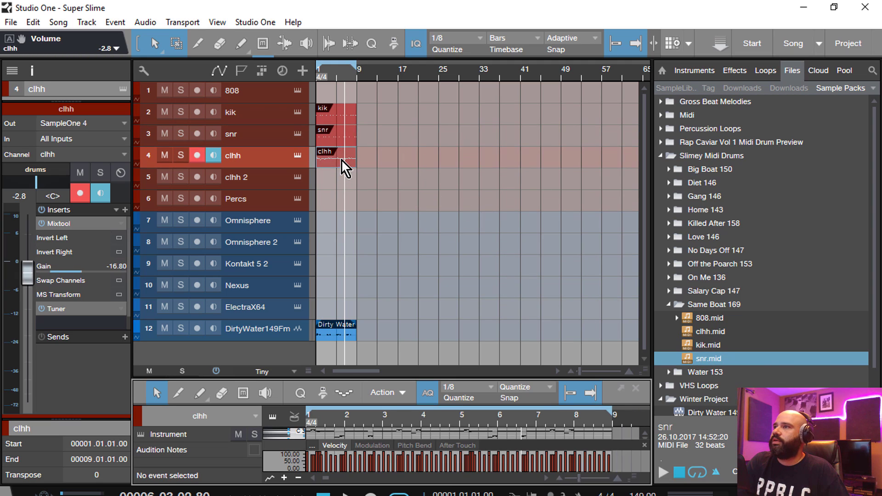
drag(440, 376, 492, 151)
key(shift+e)
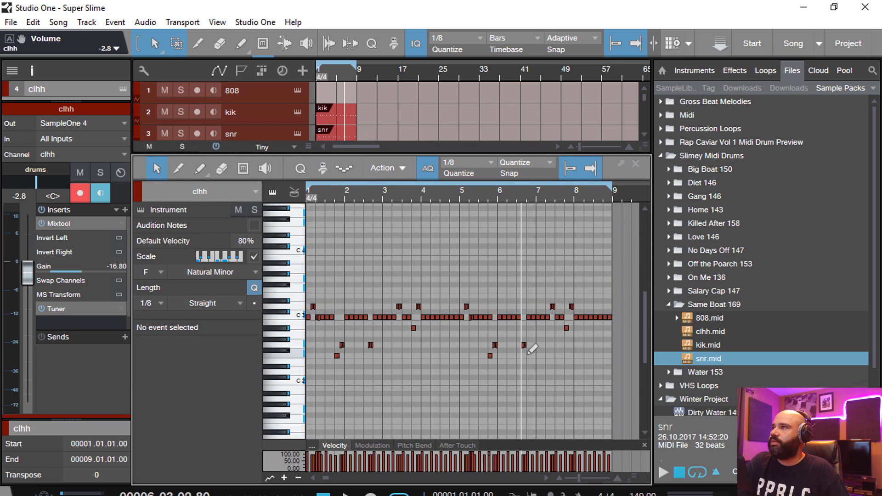
drag(621, 359, 298, 278)
click(255, 256)
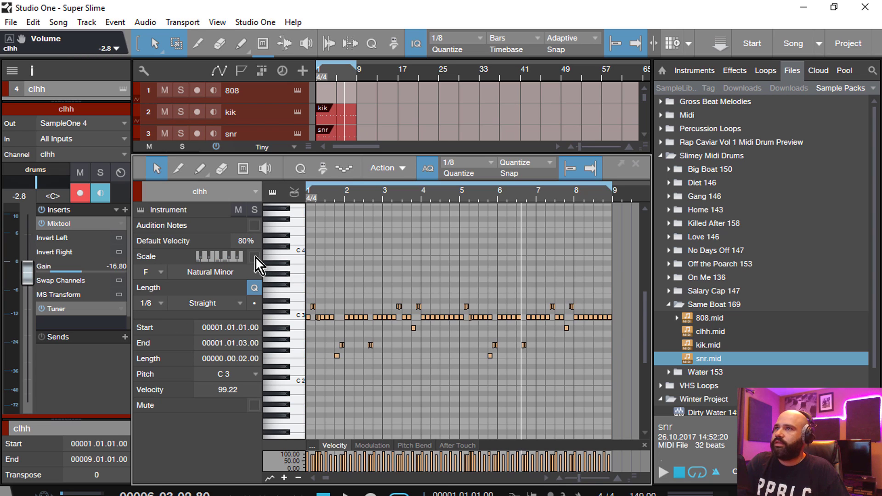
key(Up)
key(Up)
key(Up)
key(Up)
key(Up)
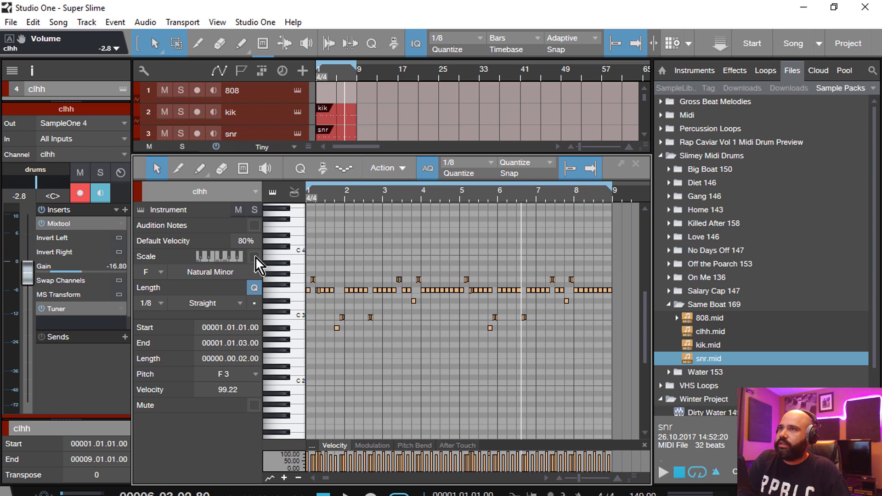
click(255, 256)
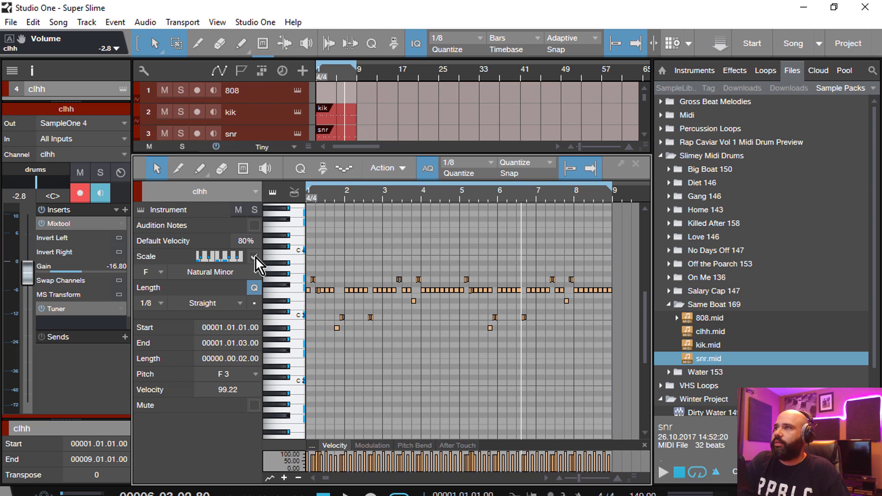
key(space)
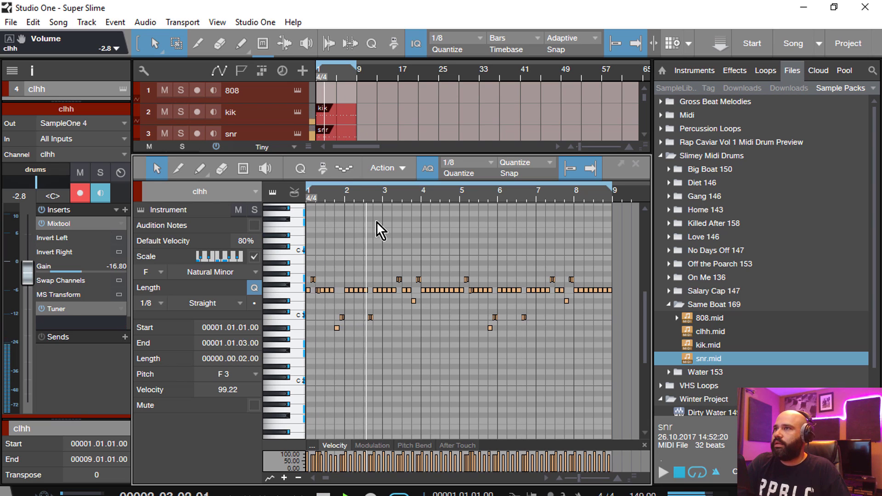
- Place 808.mid from the Same Boat 169 folder at bar 1 of the 808 track
drag(368, 168, 368, 232)
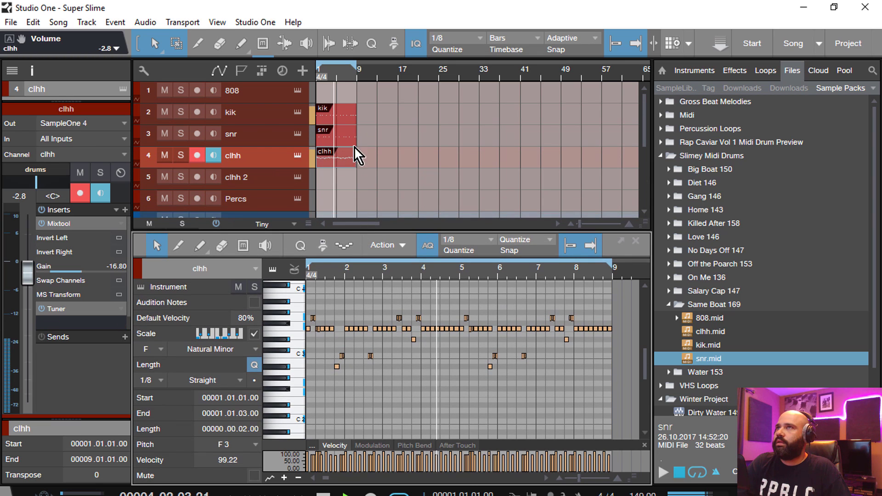
click(701, 318)
drag(702, 319, 343, 98)
- Transpose all 808 notes up five semitones so the main row sits on F 3, and play the loop
drag(627, 396, 252, 303)
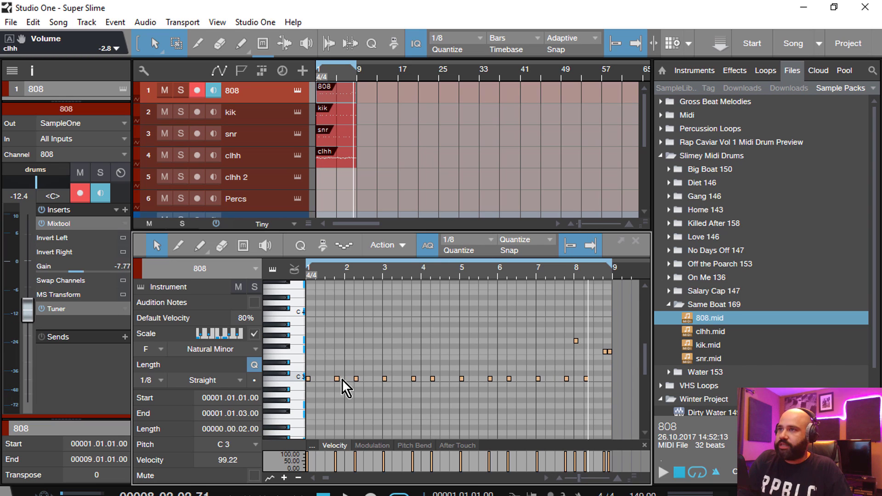
key(Up)
key(Up)
key(Up)
key(Up)
key(Up)
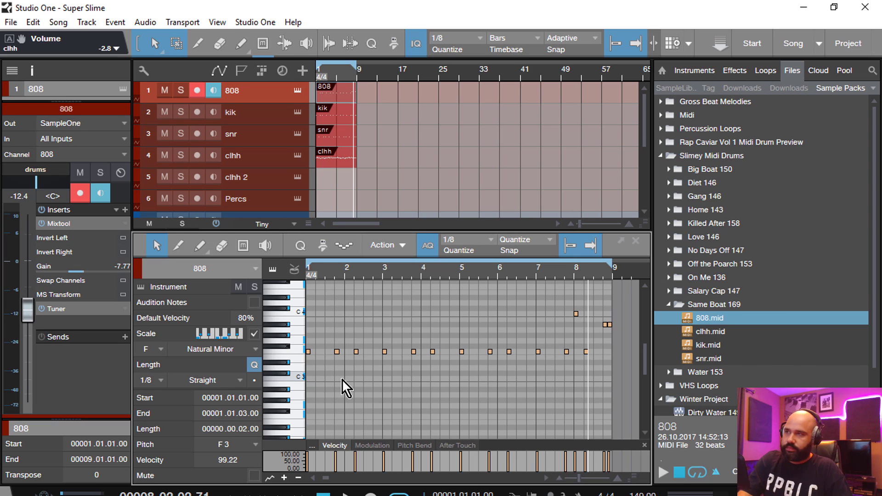
key(space)
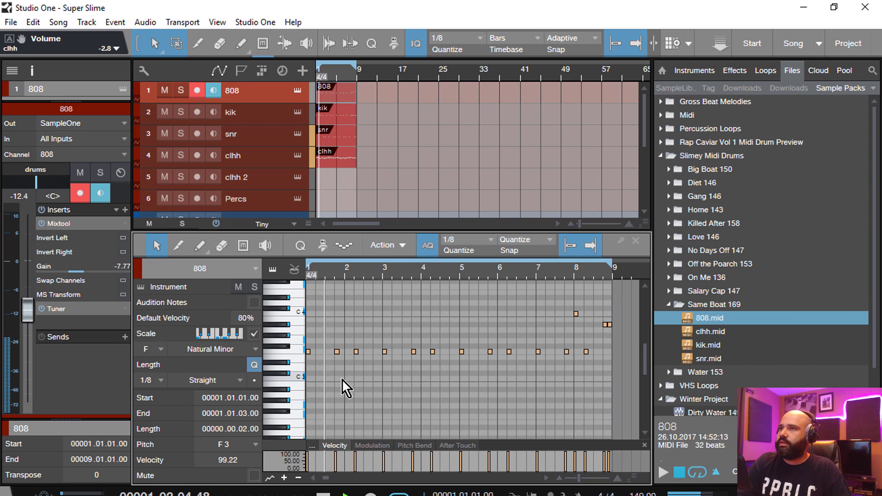
- Lower the 808 notes on beat 2 of bars 2, 4 and 6 and the two bar 7 notes to D# 3 while playing the loop
click(407, 379)
drag(356, 352, 357, 363)
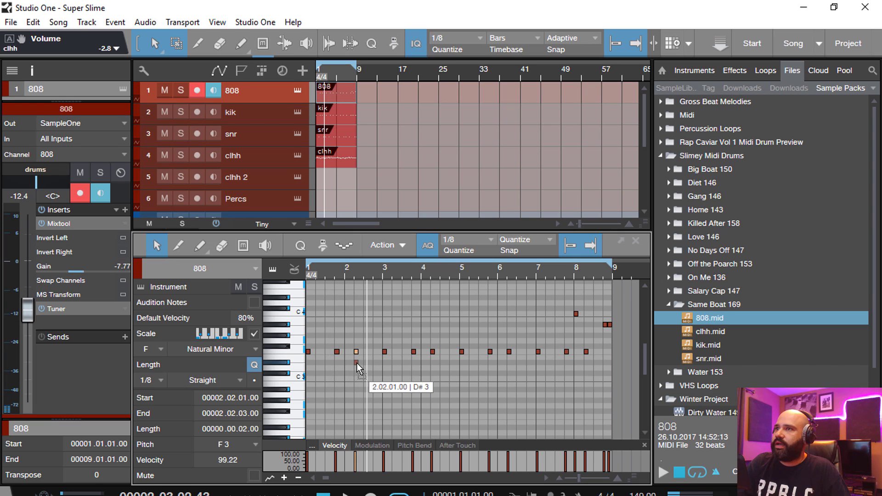
key(space)
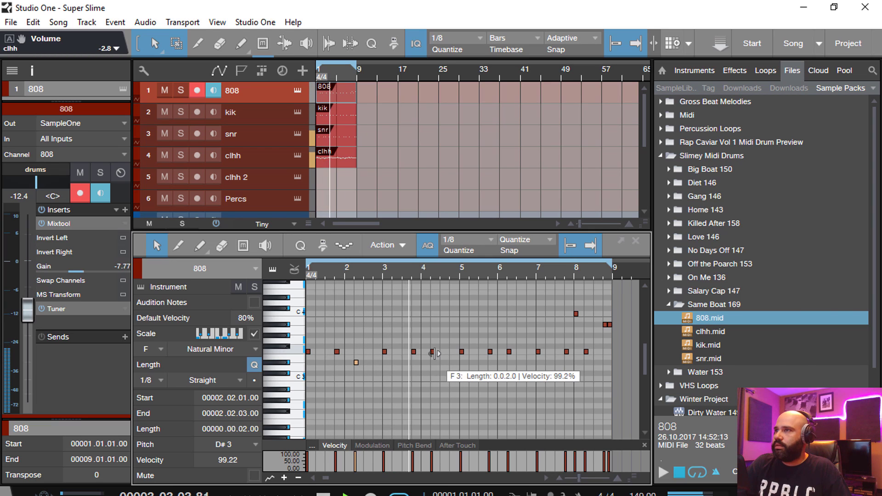
drag(432, 354, 435, 365)
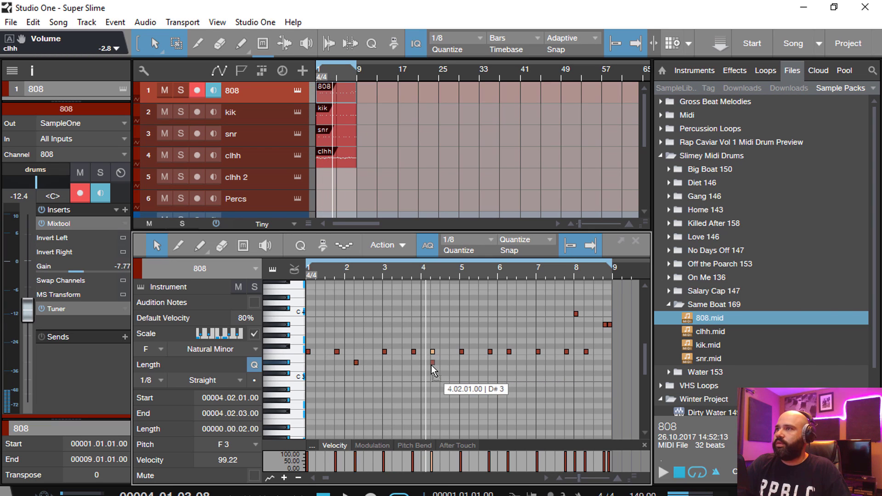
key(space)
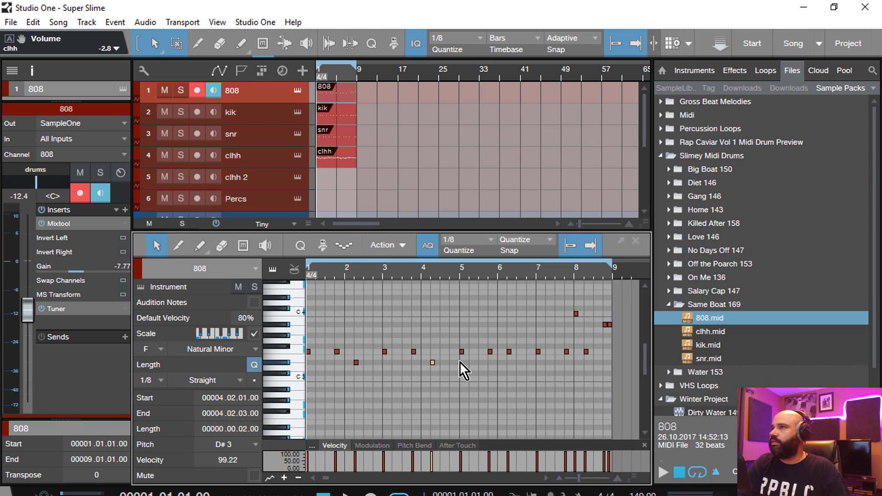
key(space)
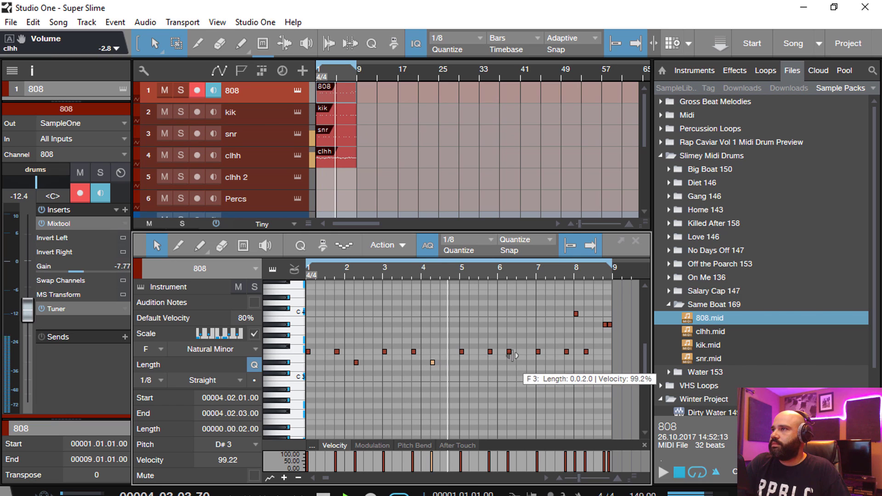
drag(509, 353, 508, 361)
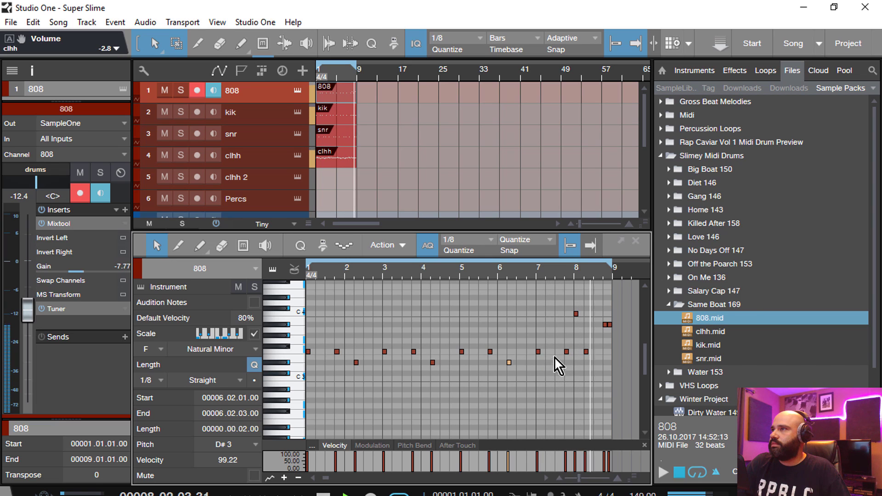
drag(534, 354, 566, 363)
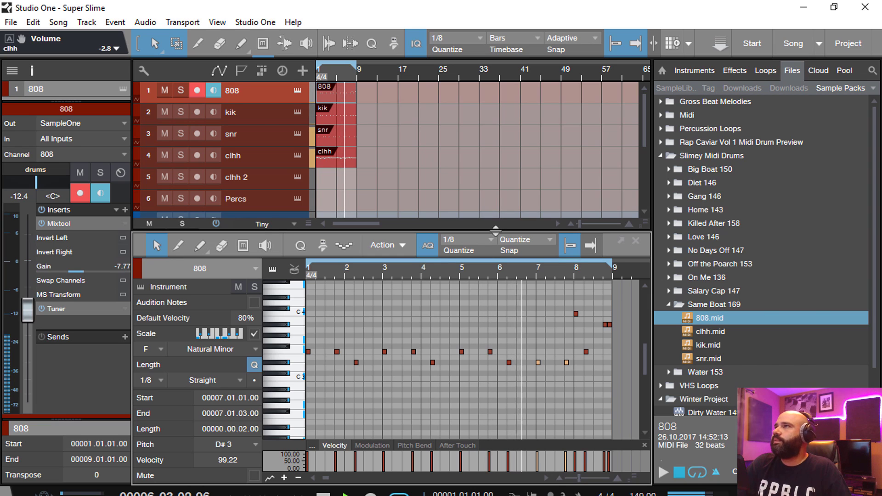
- Trim the Dirty Water audio event to its first three beats, duplicate it at bar 2 and play the result
drag(495, 228, 495, 335)
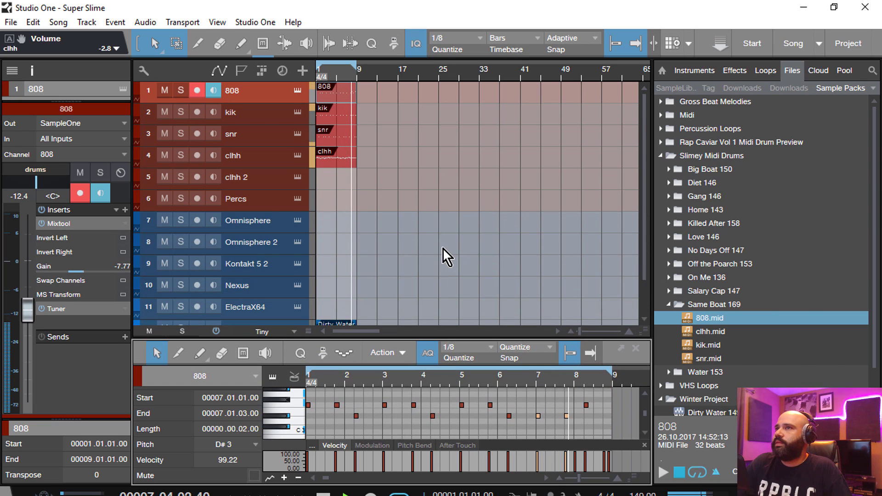
scroll(444, 246, down, 2)
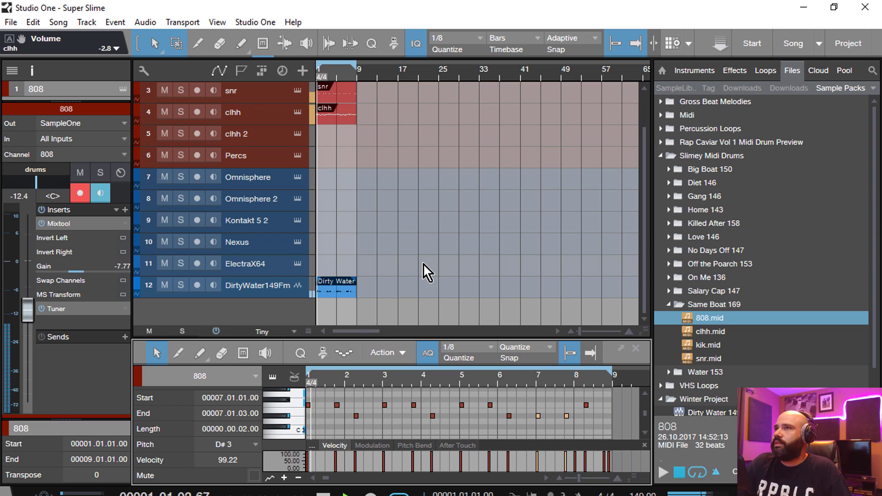
click(349, 293)
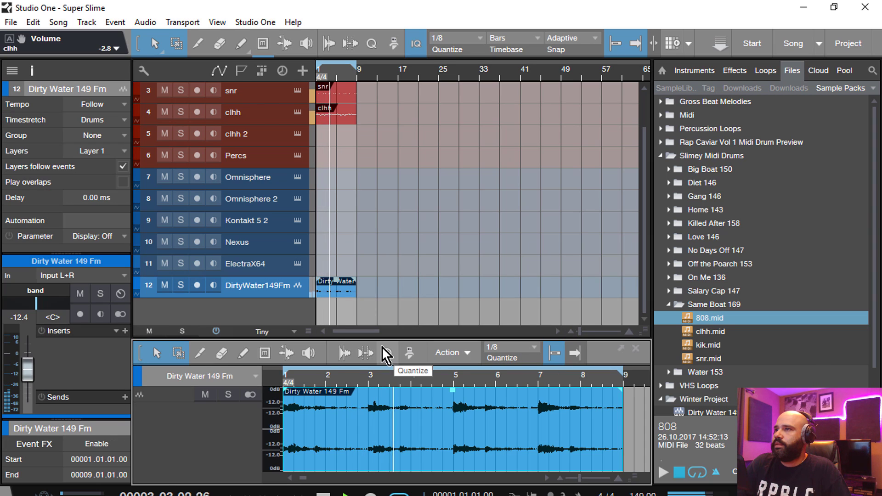
drag(621, 415, 315, 413)
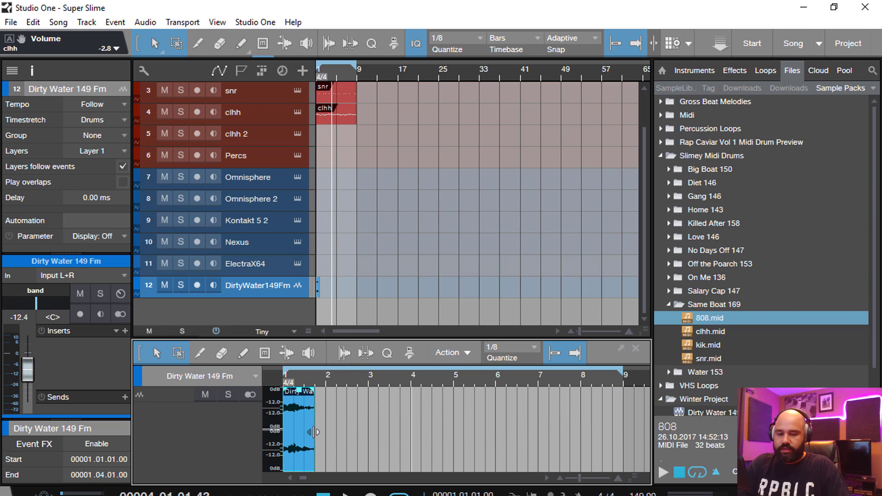
key(d)
key(space)
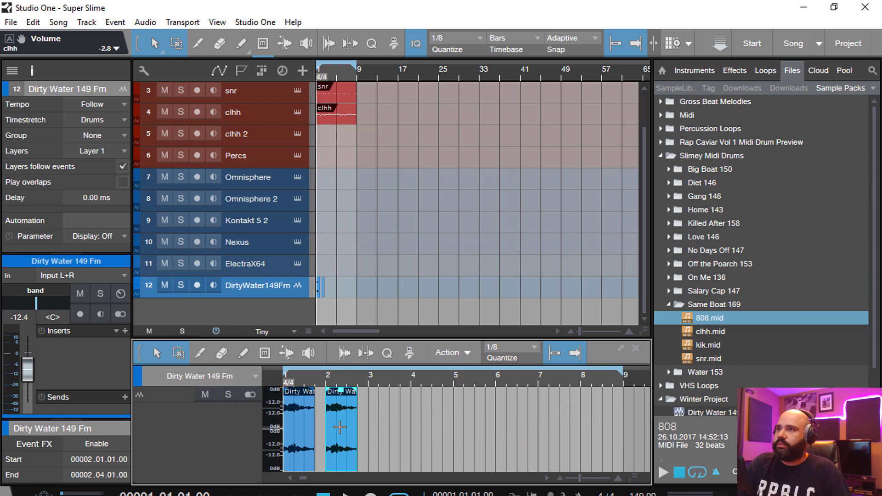
key(space)
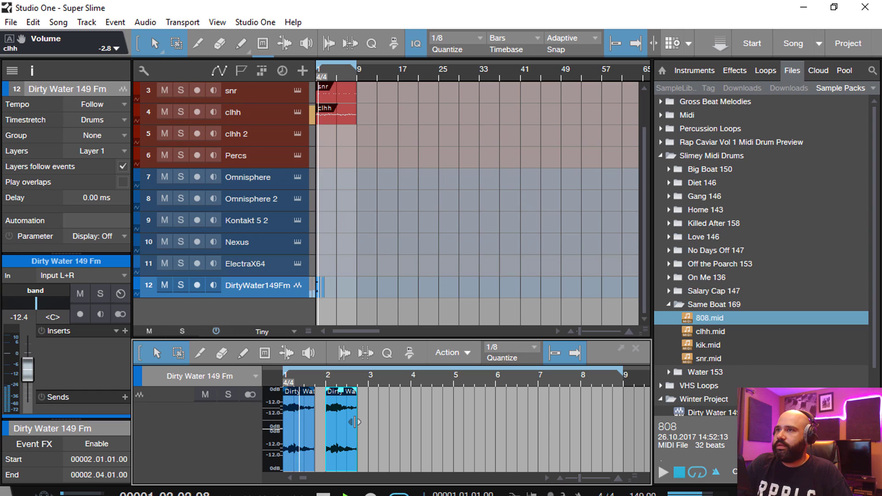
- Chop the Dirty Water events into two-beat slices and duplicate them to fill bars 1 and 2
drag(315, 423, 303, 438)
key(d)
key(space)
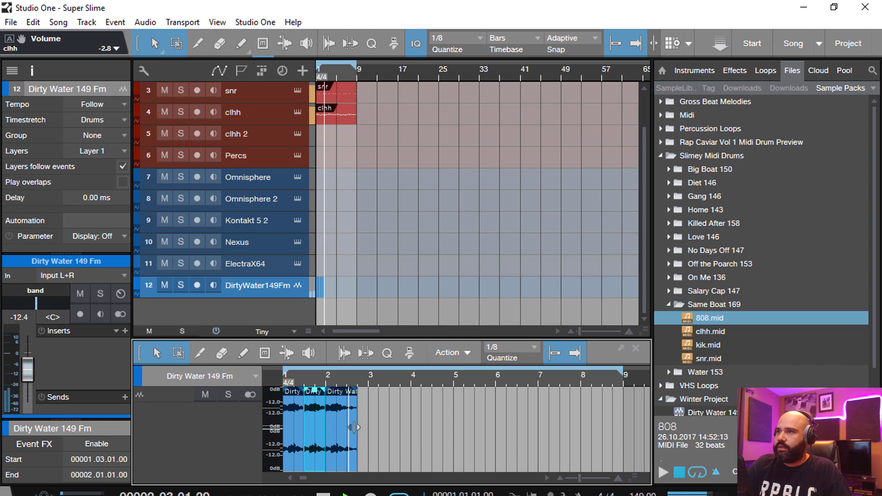
drag(353, 427, 410, 434)
key(d)
drag(349, 431, 374, 438)
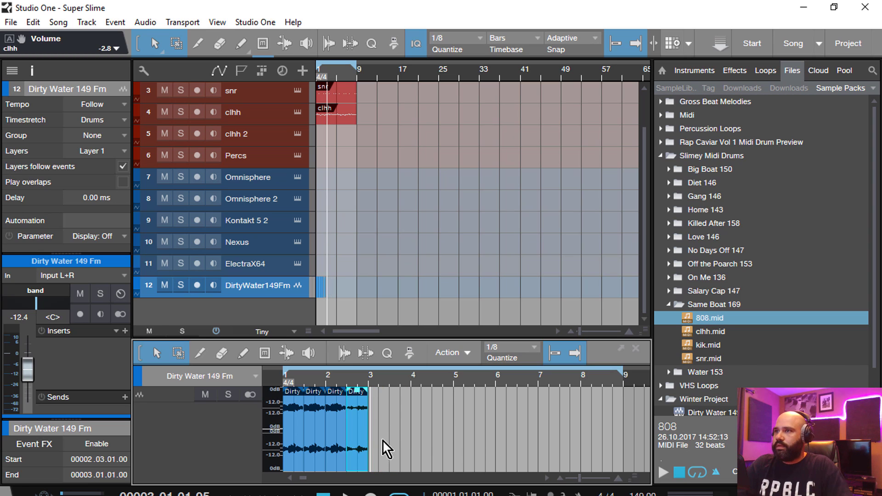
- Try trimming one beat off the start of the last slice in bar 2, undo it and play the chopped loop
key(space)
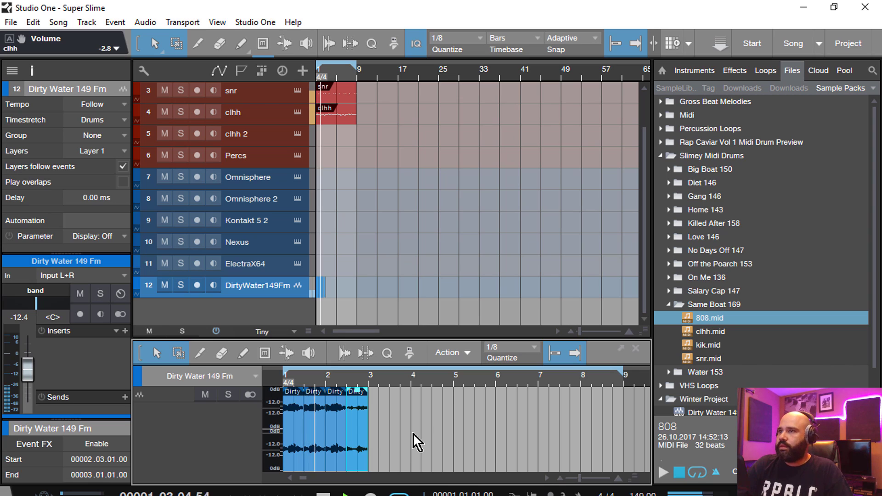
key(space)
drag(349, 426, 362, 425)
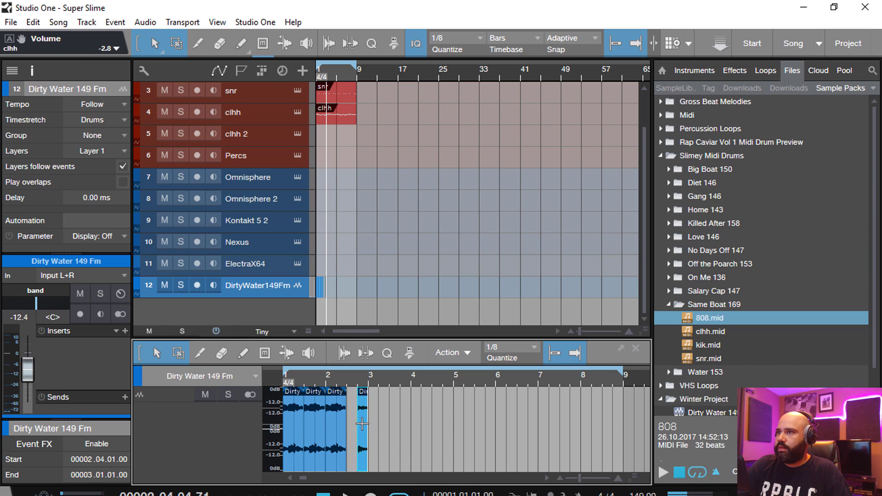
key(ctrl+z)
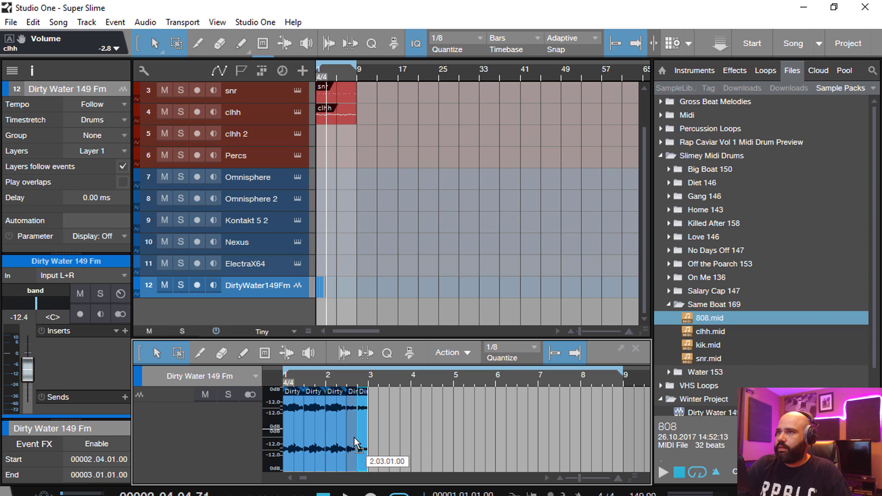
key(space)
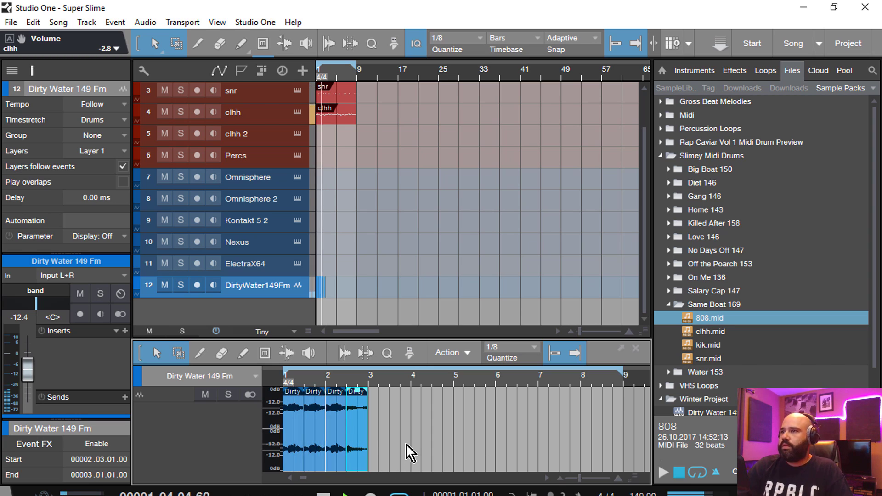
- Duplicate the slices into bars 3 and 4, split the last half-bar into one-beat slices, and duplicate all four bars through bar 8
drag(408, 451, 258, 428)
key(d)
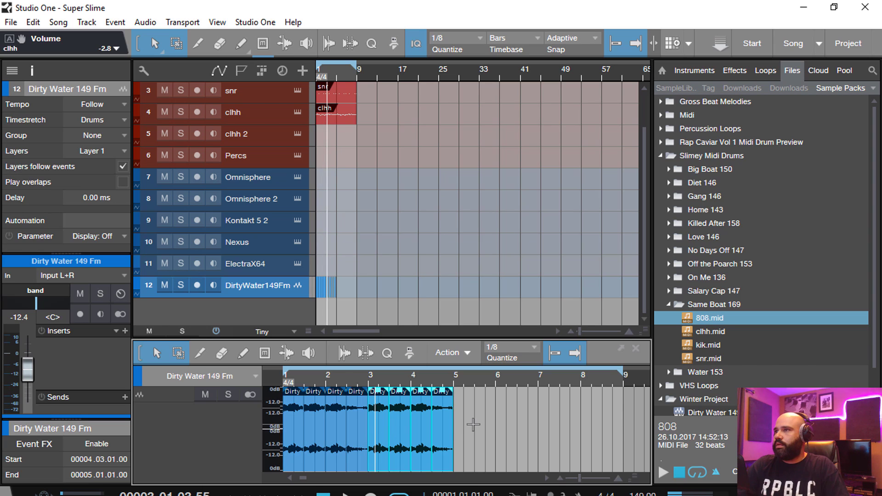
click(463, 439)
drag(454, 431, 333, 436)
key(ctrl+a)
key(d)
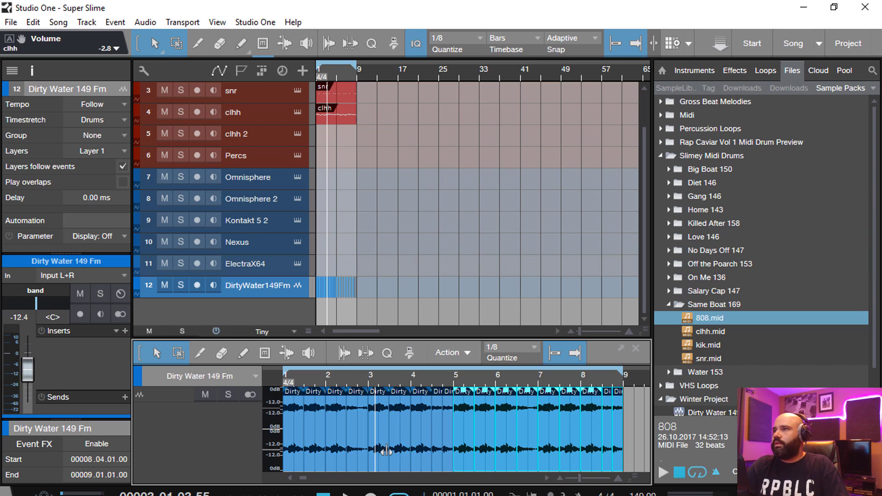
key(space)
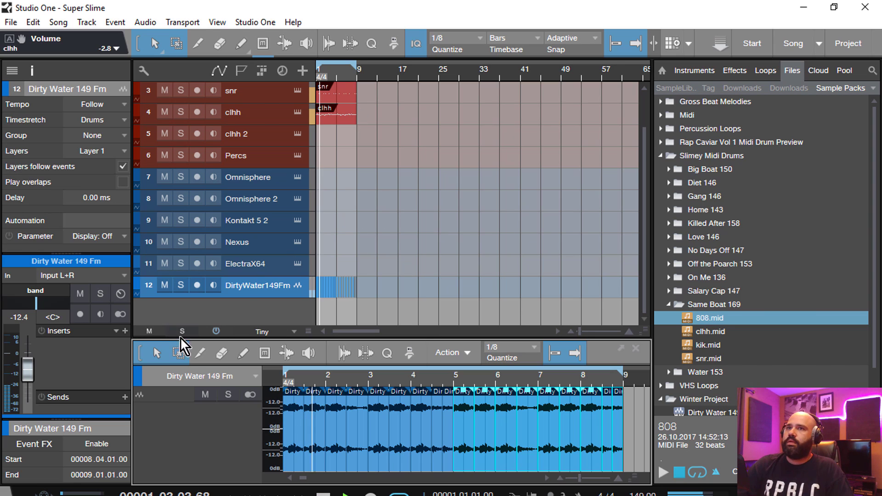
- Insert the Sugar Bytes Looperator effect on the Dirty Water channel and position its window in full view
click(124, 331)
scroll(213, 236, down, 6)
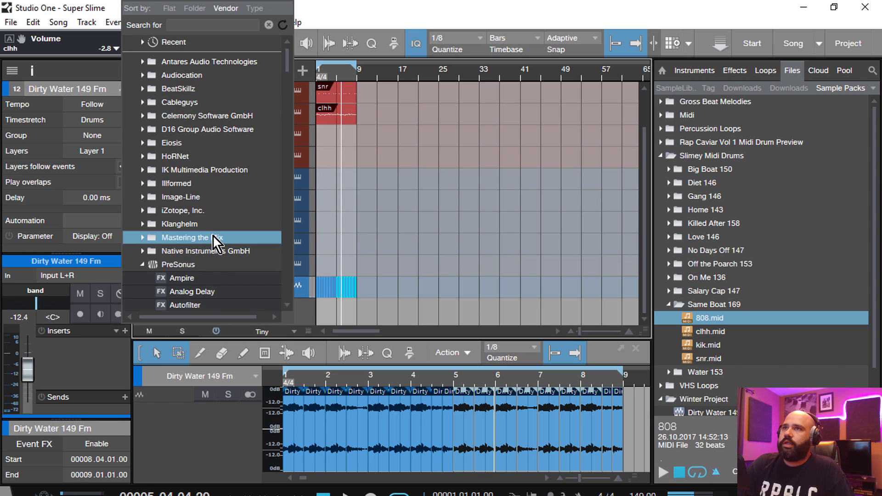
click(142, 183)
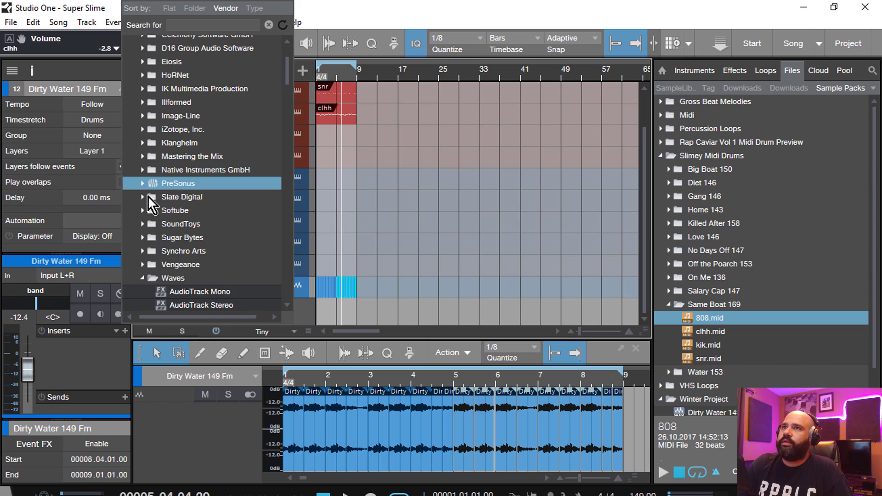
click(139, 236)
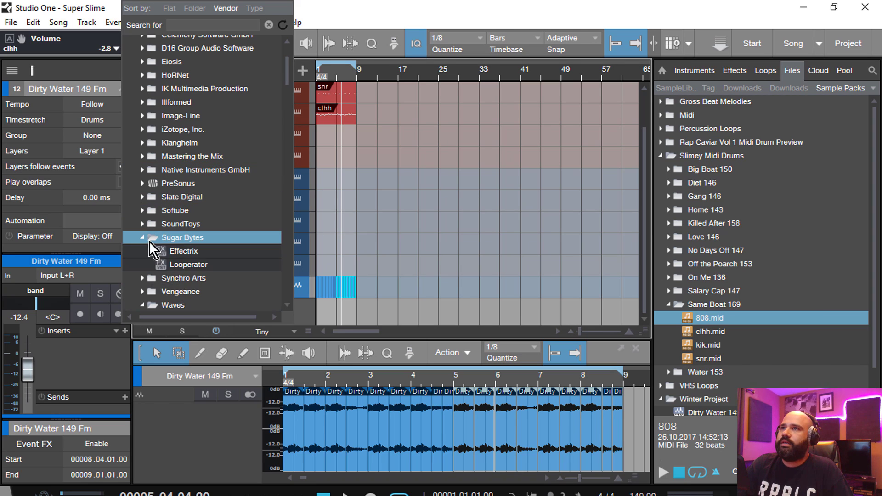
click(191, 266)
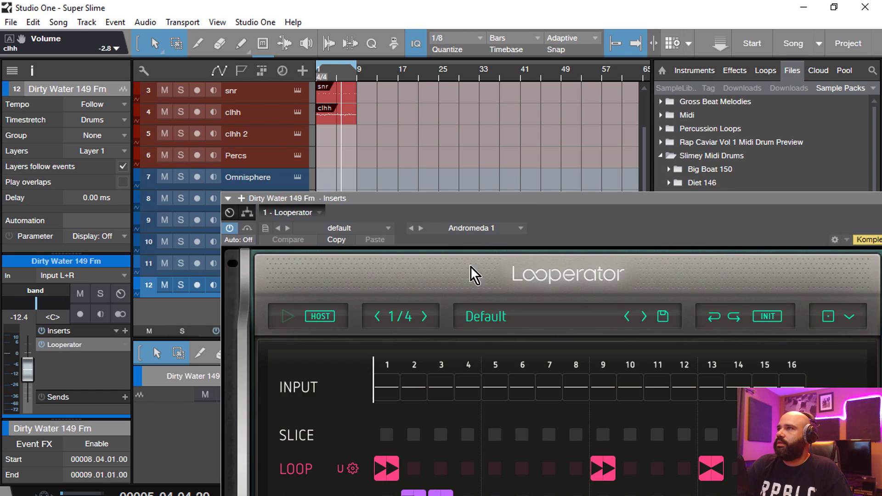
drag(479, 204, 349, 12)
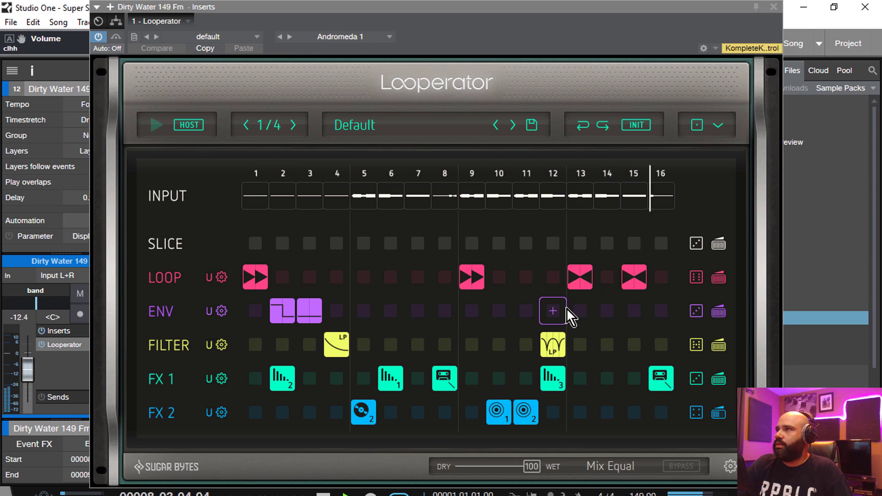
- In Looperator, clear the step 2 FX 1 and ENV cells, all FX 2 cells and the step 12 filter, then close it
click(290, 374)
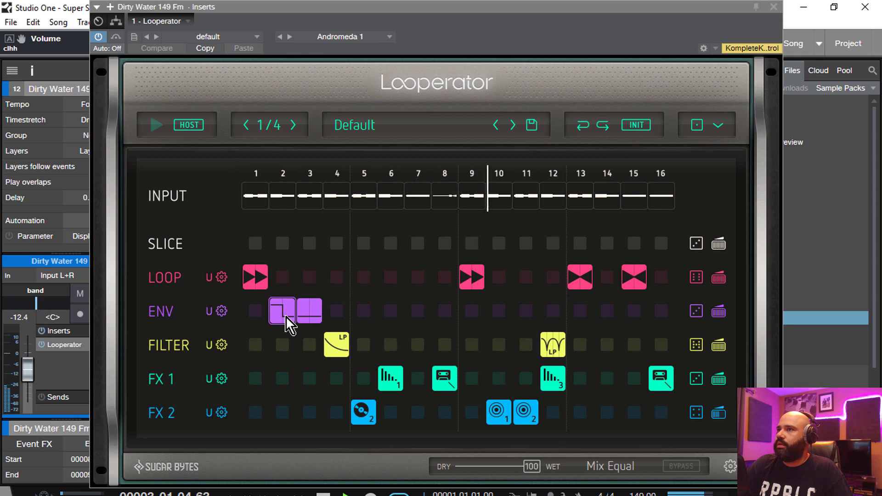
click(370, 406)
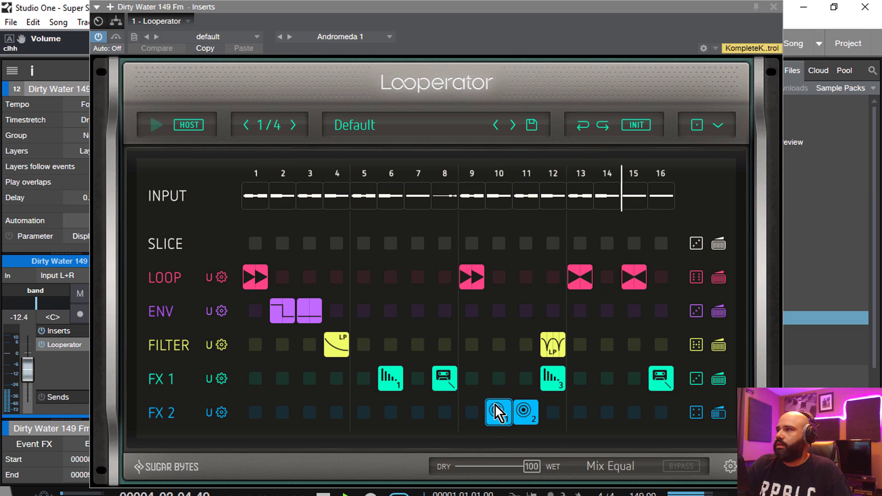
drag(533, 413, 500, 414)
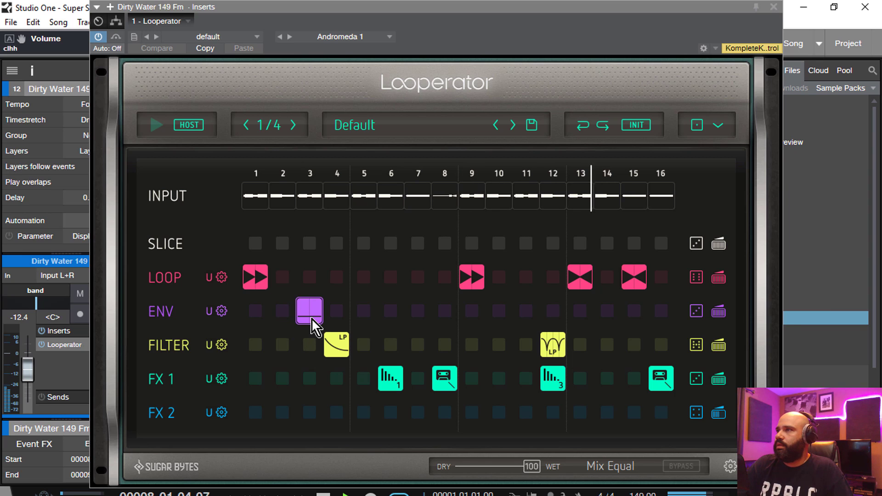
click(542, 346)
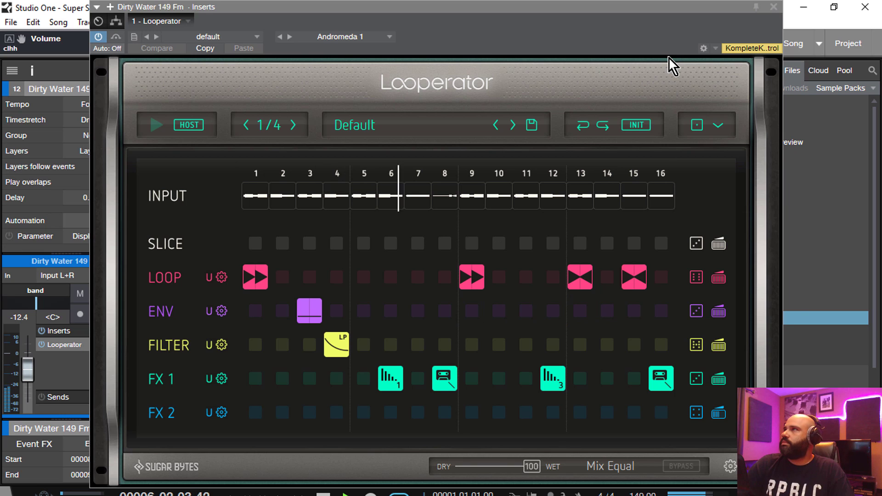
click(773, 7)
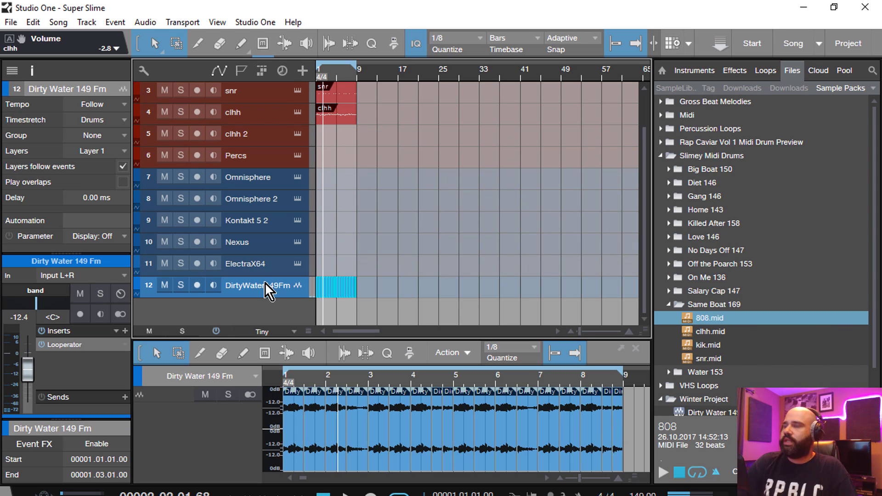
- Delete all the chopped Dirty Water events and remove Looperator from the channel's inserts
key(Delete)
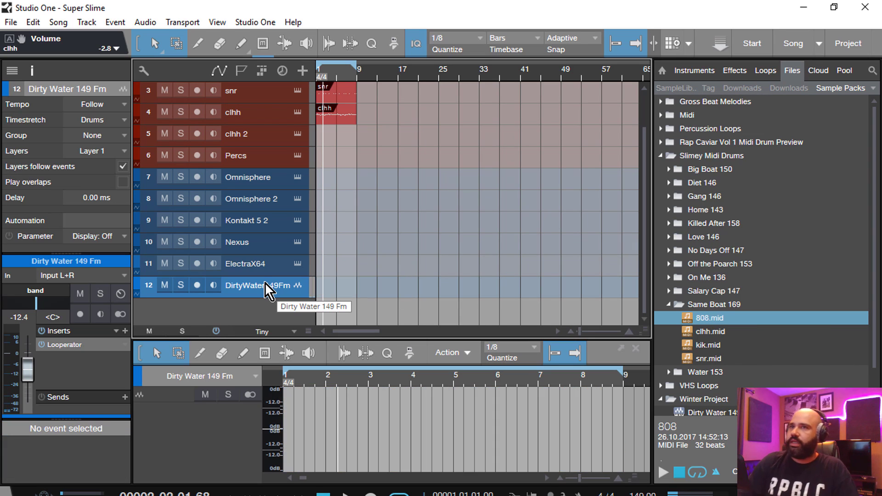
right_click(86, 345)
click(79, 470)
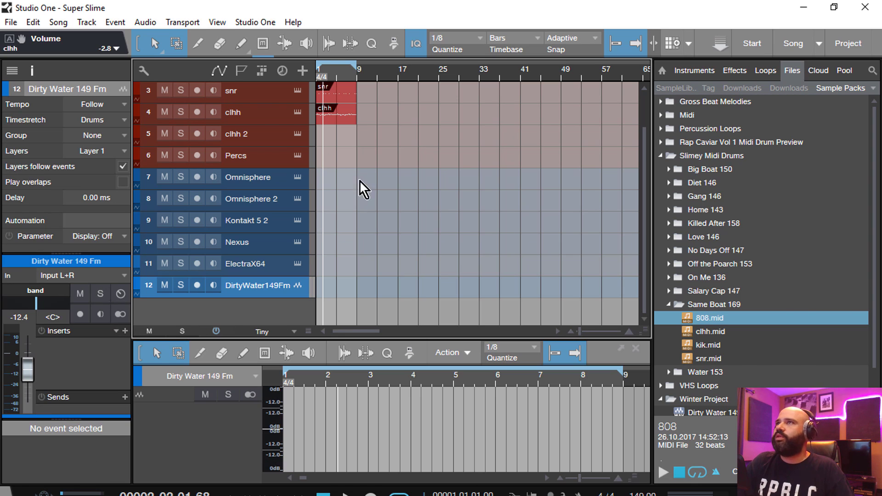
scroll(361, 153, up, 2)
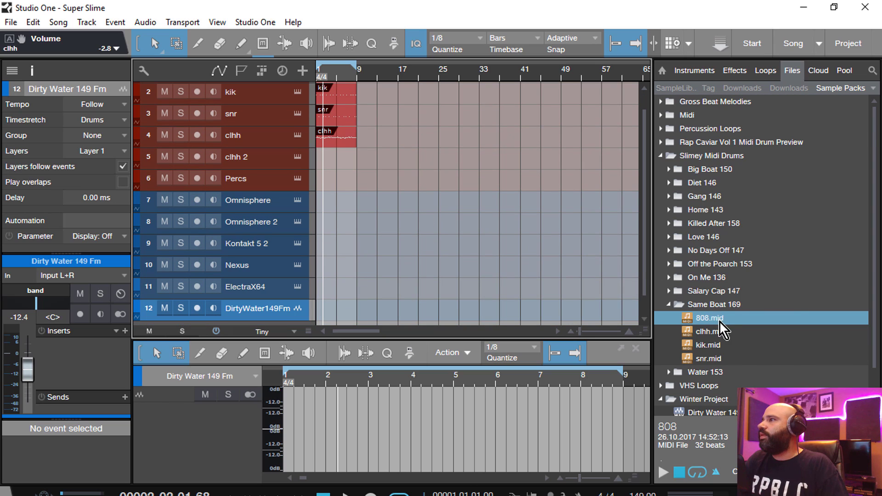
- Place Nintendo Indo 120 Dm .wav at bar 1 of the Dirty Water track and set the song tempo to 120
scroll(718, 325, down, 3)
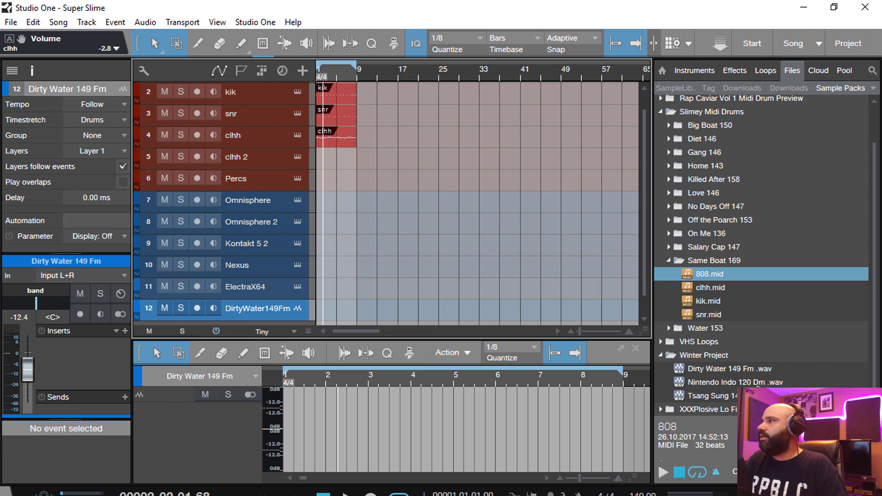
drag(749, 385, 338, 314)
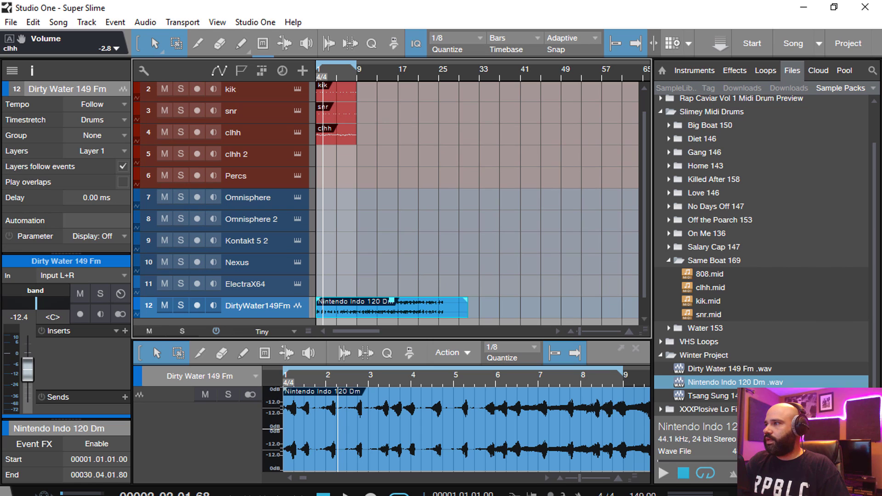
scroll(642, 495, down, 20)
scroll(642, 495, up, 7)
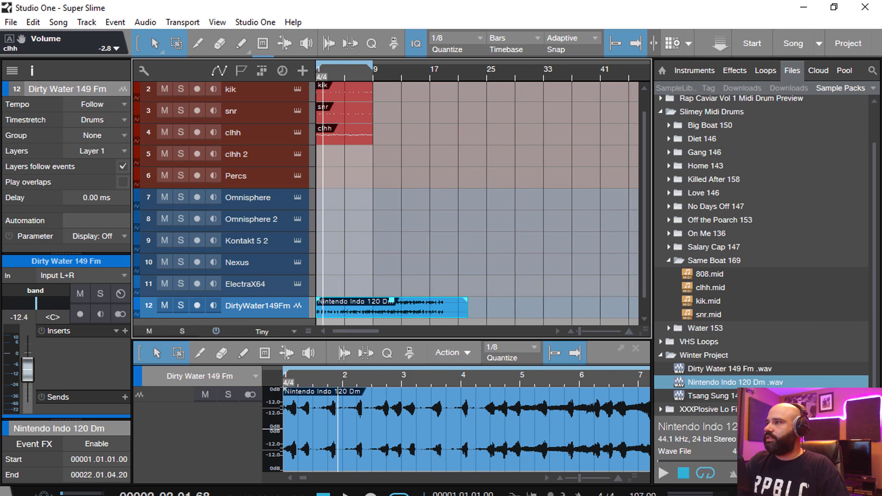
scroll(643, 494, up, 9)
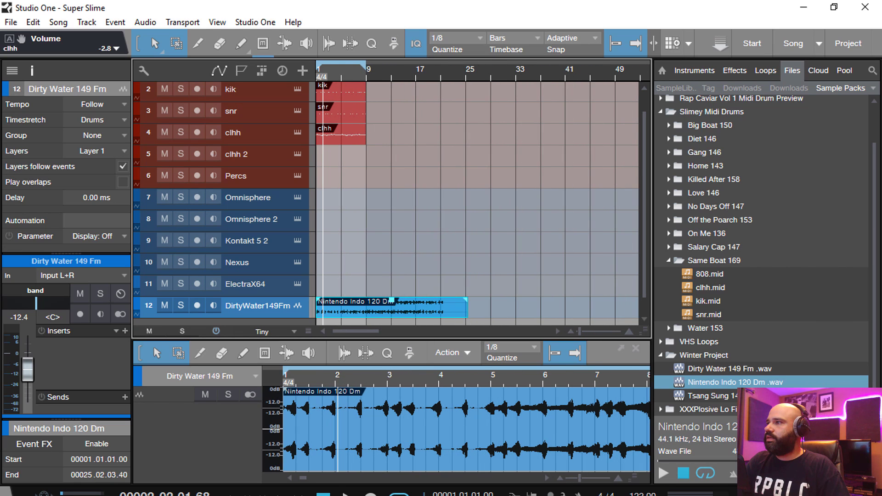
scroll(642, 494, down, 1)
key(space)
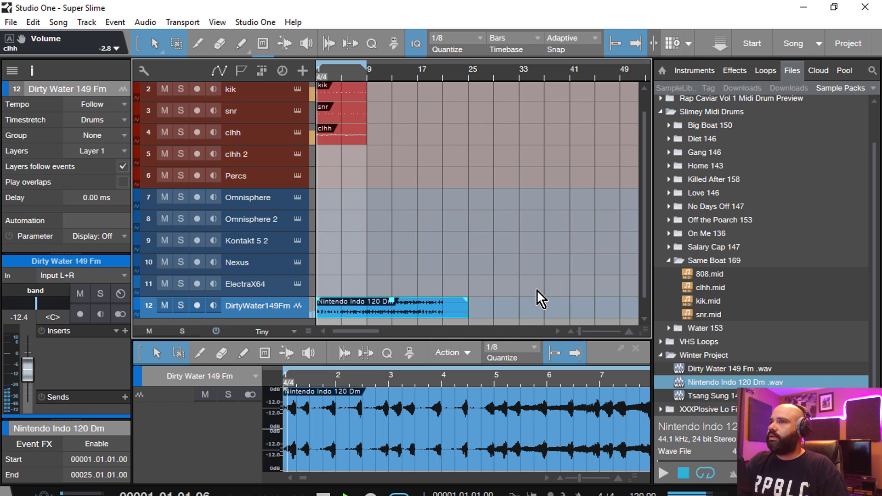
- Trim the Nintendo Indo loop to its first four bars and duplicate it to fill bars 5 through 8
drag(466, 313, 365, 322)
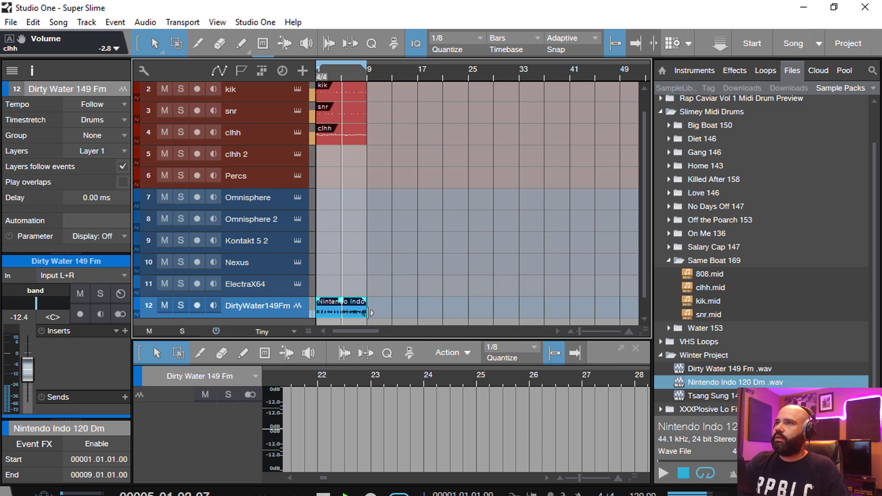
drag(366, 313, 329, 312)
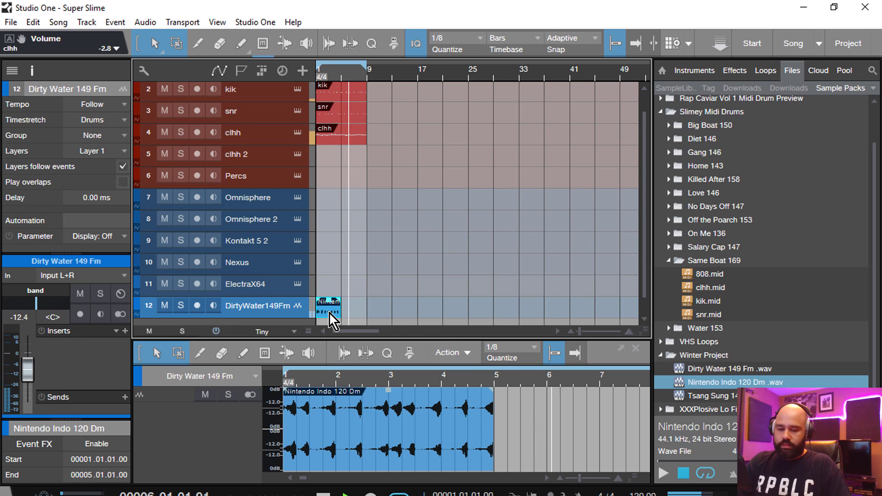
key(d)
- Enlarge the note editor for the 808 event and transpose all its notes down three semitones, starting on D3
scroll(424, 203, up, 1)
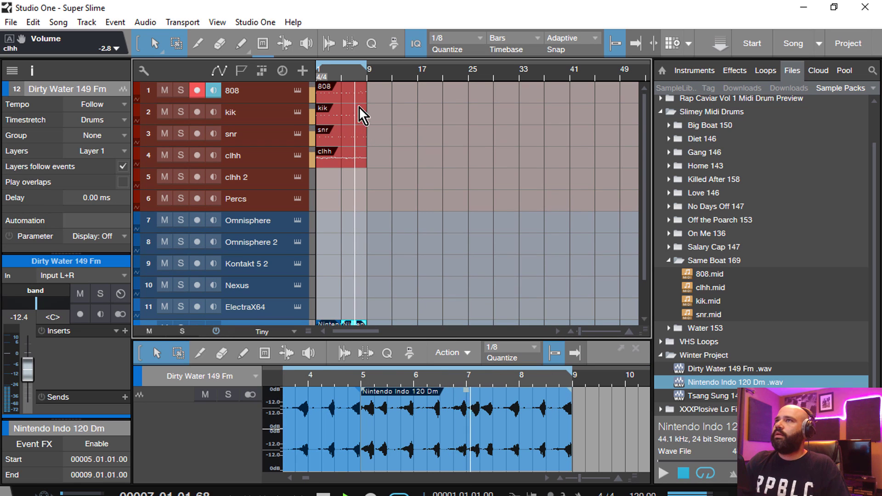
click(339, 96)
drag(418, 339, 459, 158)
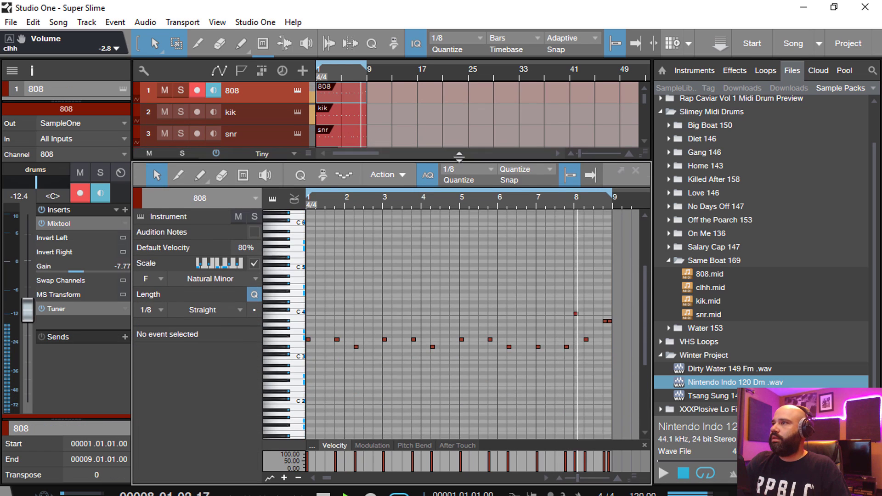
drag(622, 360, 278, 283)
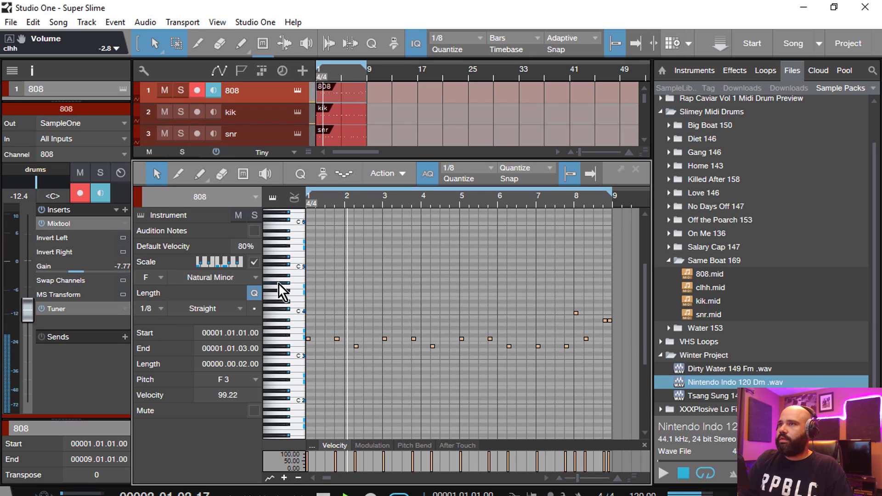
key(Down)
key(Down)
key(Down)
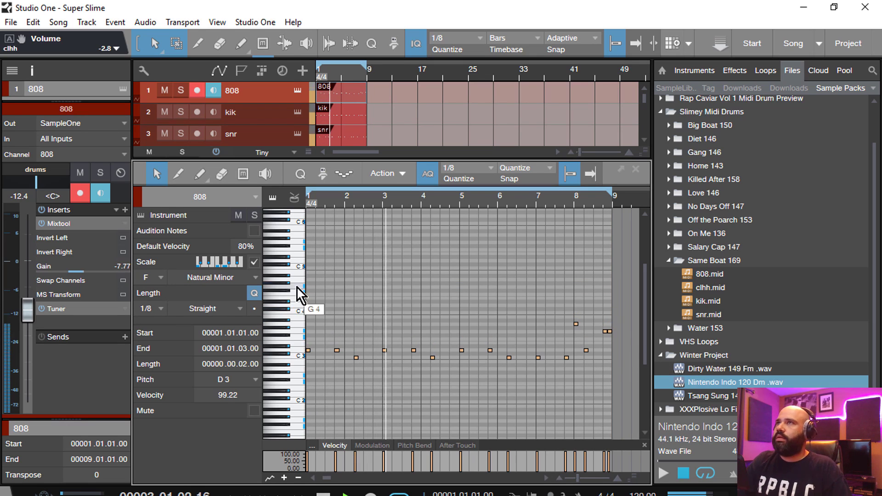
- Open the clhh event in the note editor and transpose all its notes down three semitones, with the first on D3
click(346, 131)
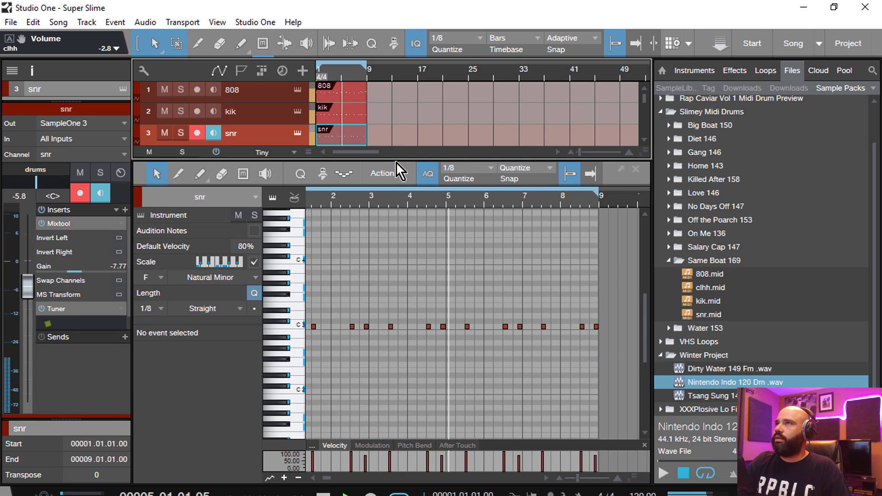
drag(398, 173, 398, 225)
click(352, 159)
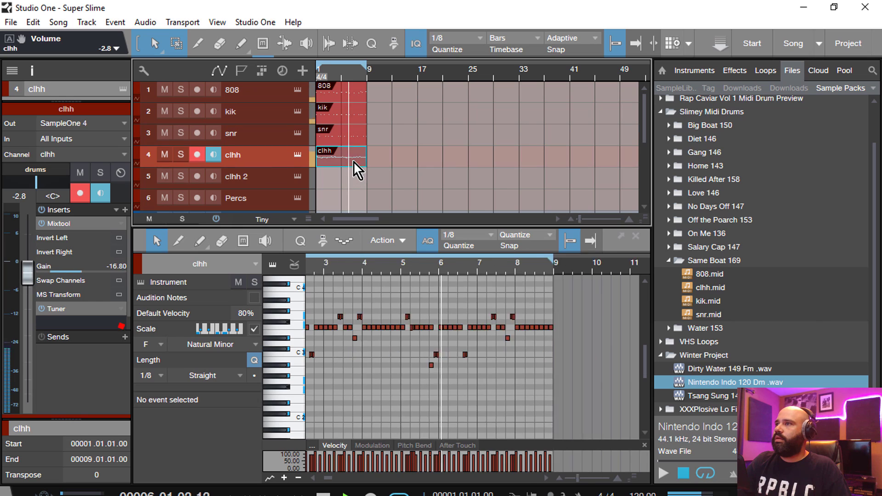
drag(621, 377, 266, 300)
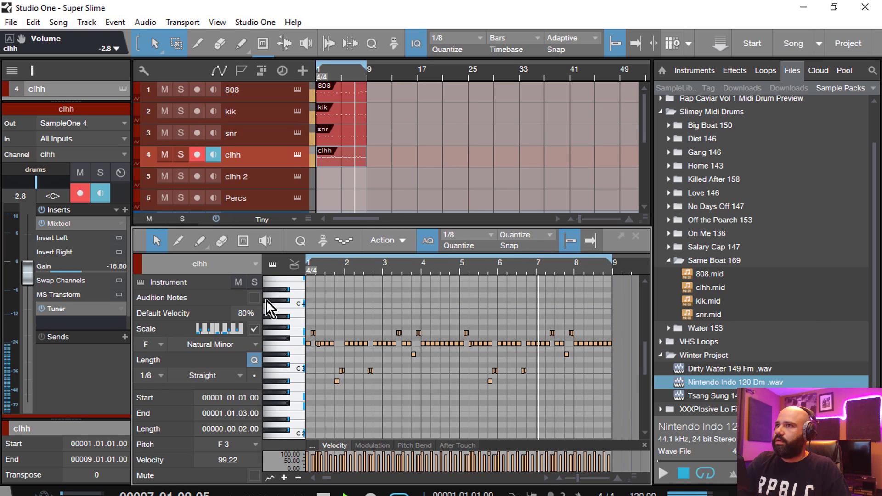
key(Down)
key(Down)
key(Down)
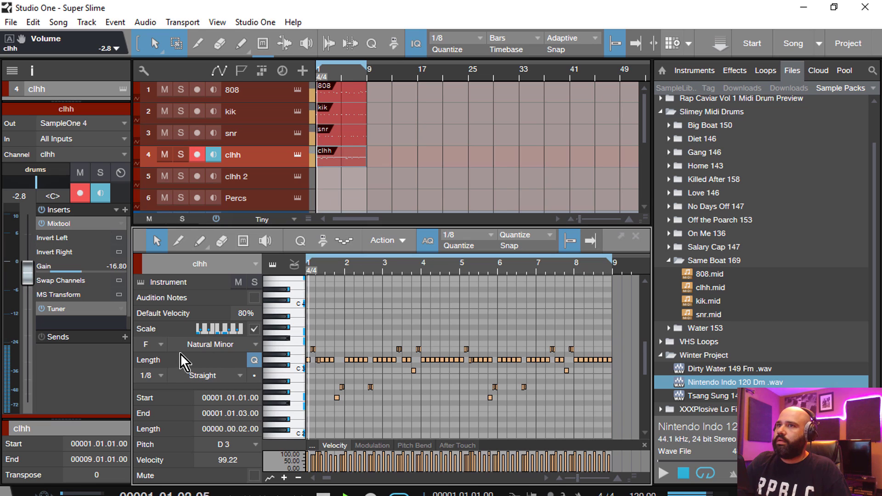
- Set the note editor's scale to D Natural Minor and deselect the hi-hat notes
click(160, 344)
click(161, 392)
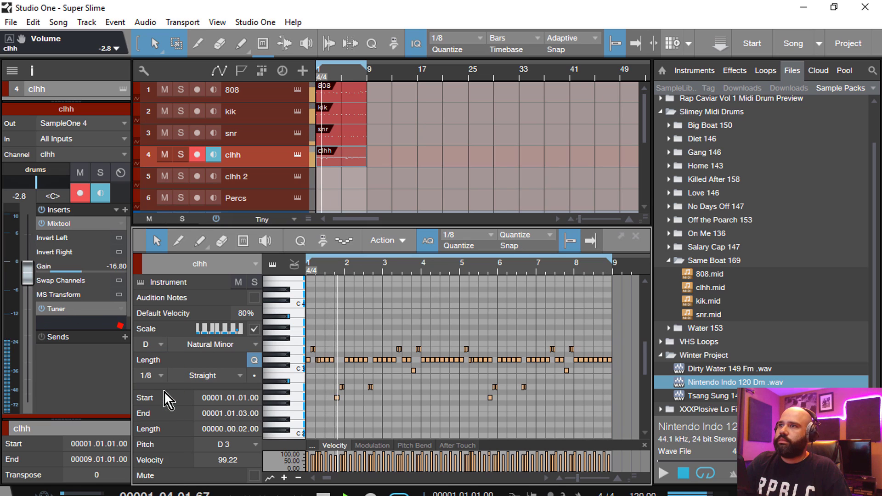
click(425, 304)
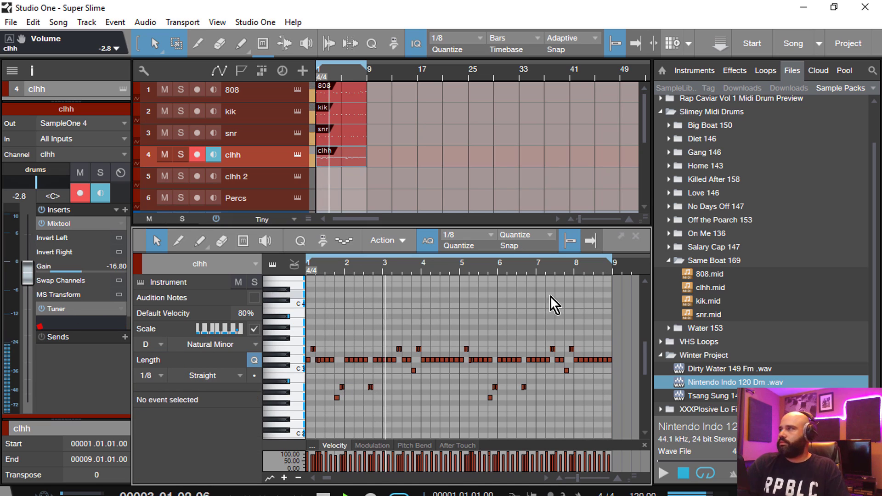
- Delete the 808, kik, snr and clhh events, and expand the Diet 146 MIDI folder instead of Same Boat 169
drag(436, 207, 246, 68)
key(Delete)
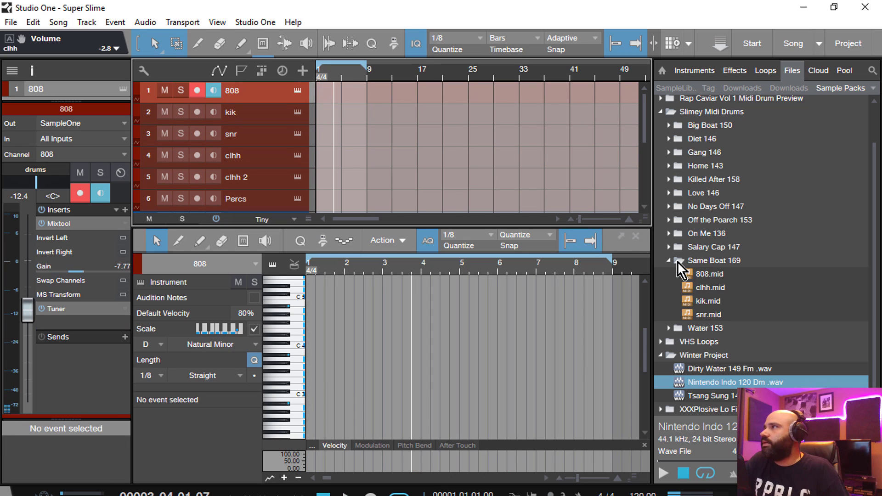
click(672, 260)
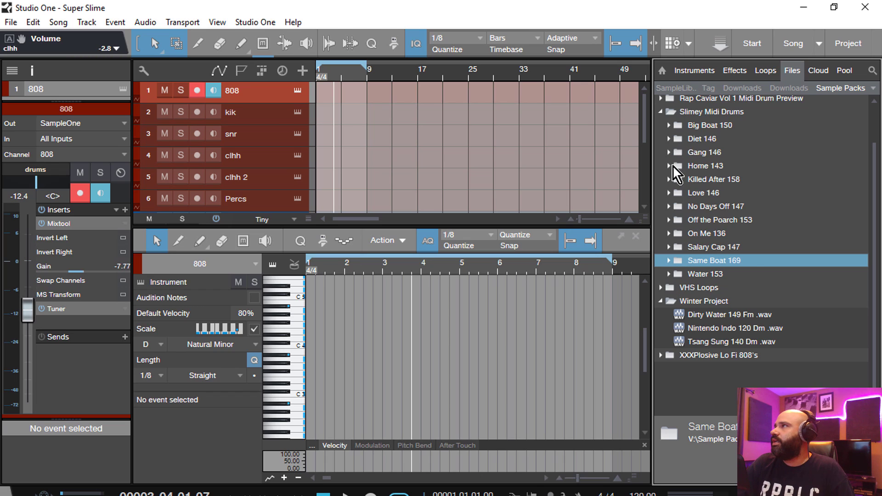
click(669, 139)
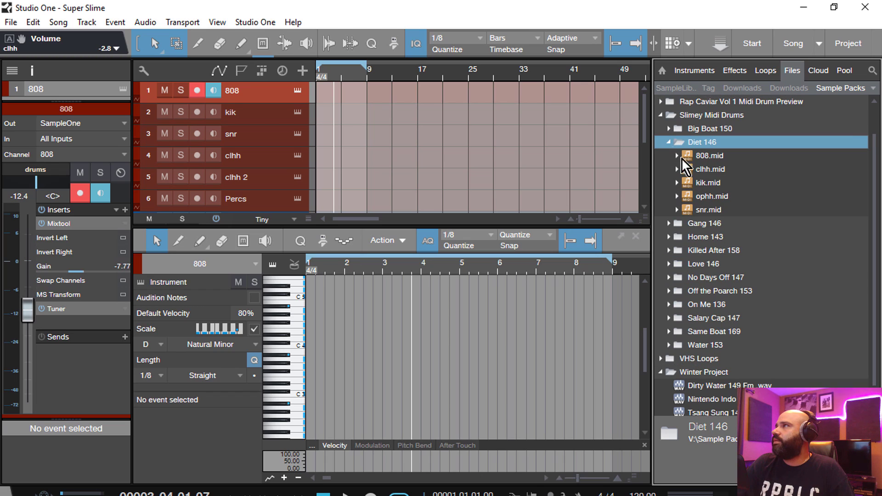
- Place the Diet 146 808.mid at bar 1 of the 808 track and transpose all its notes up two semitones to D3
drag(707, 155, 337, 100)
drag(624, 392, 266, 360)
key(alt+Up)
key(alt+Up)
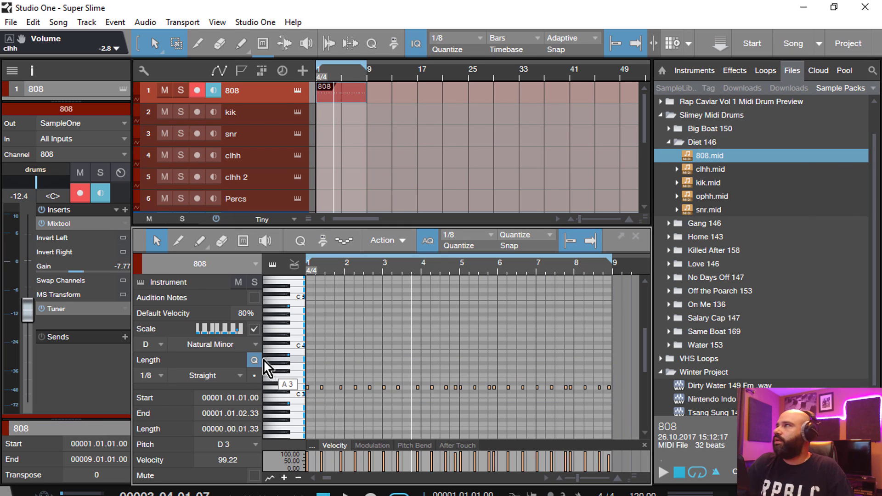
- Place snr.mid on the snr track, ophh.mid on clhh 2 and clhh.mid on clhh at bar 1, and start playback
drag(715, 208, 340, 131)
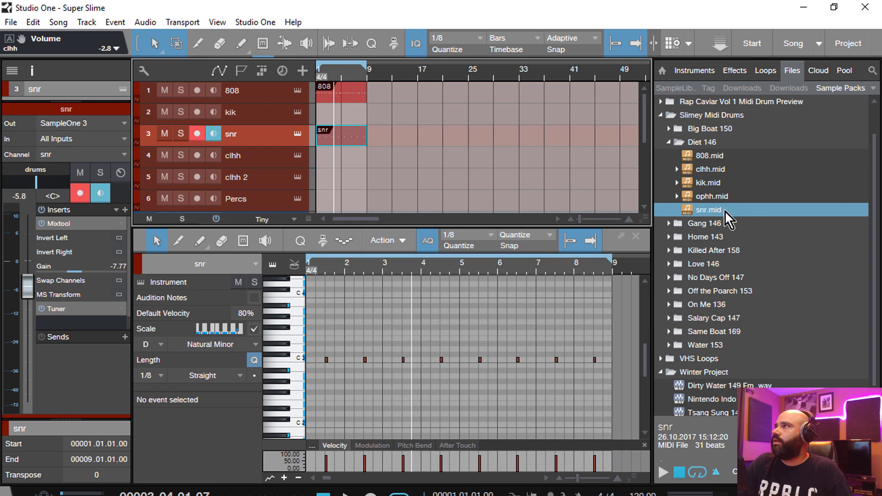
drag(715, 196, 353, 181)
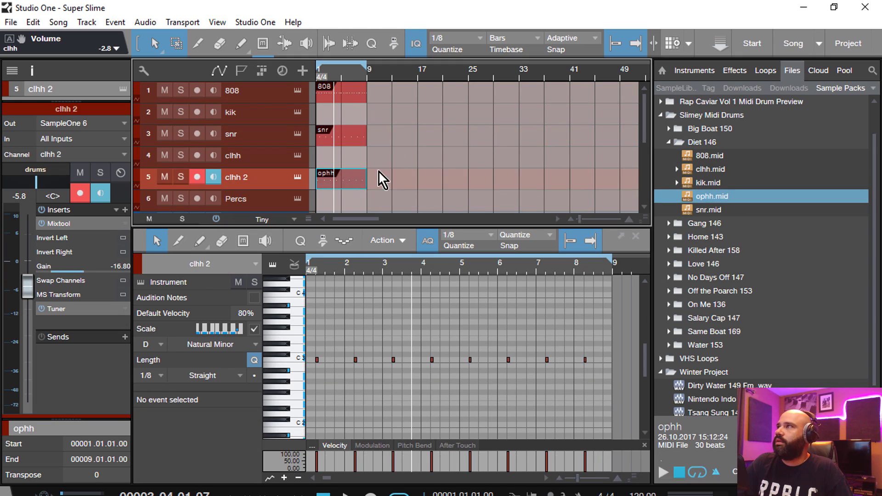
drag(707, 170, 341, 157)
key(space)
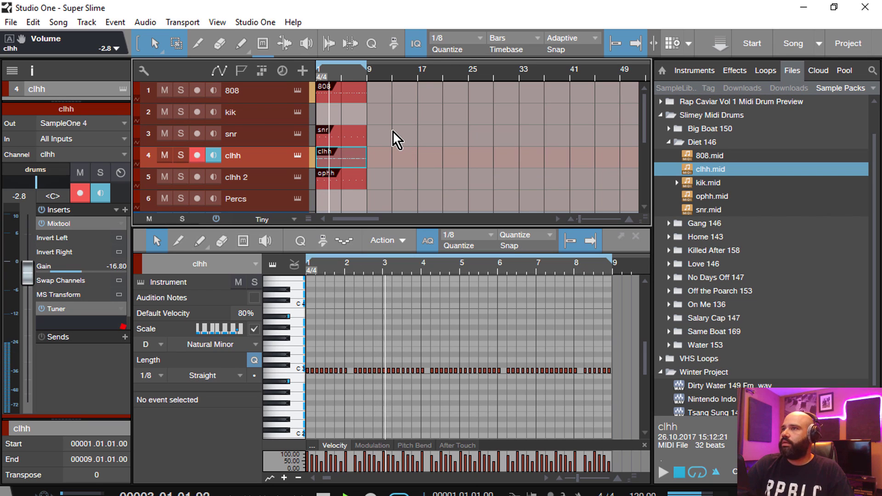
- Transpose all notes of the clhh pattern up two semitones to D3
drag(616, 378, 280, 349)
key(Up)
key(Up)
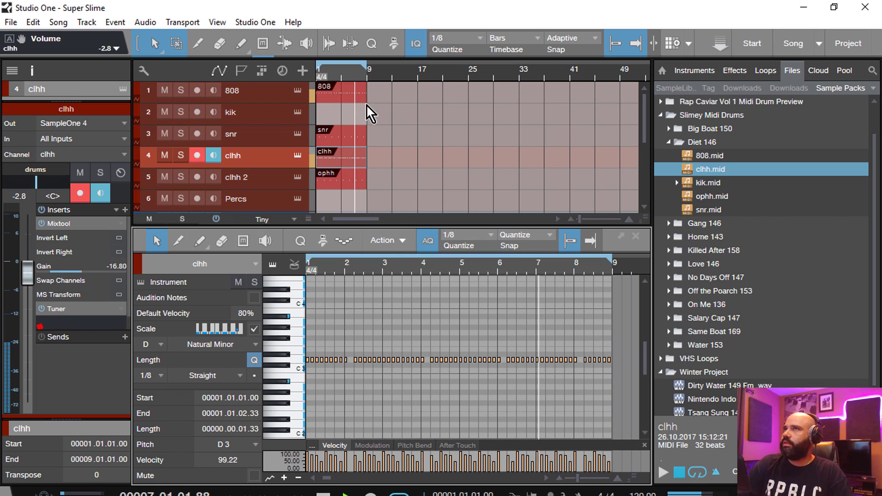
- In the 808 event, raise the note at 2.02.01 to A3 and the note at 2.03.03 to F3, then play it
click(339, 93)
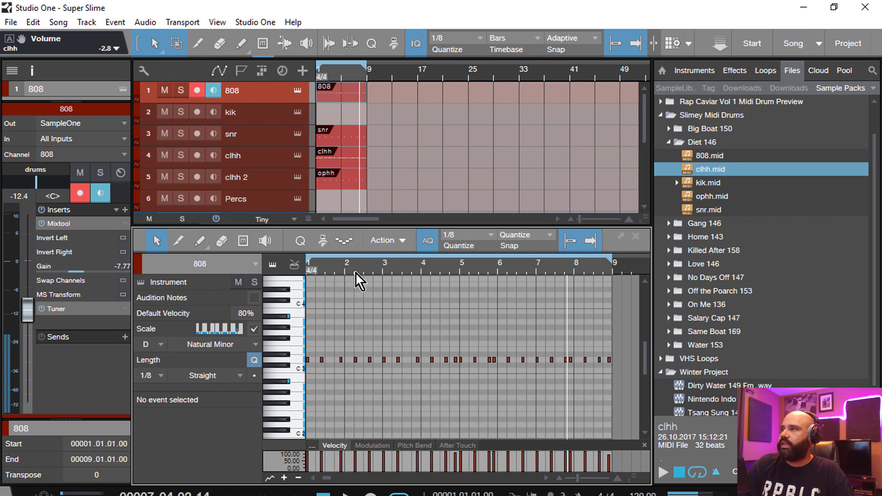
drag(362, 280, 344, 385)
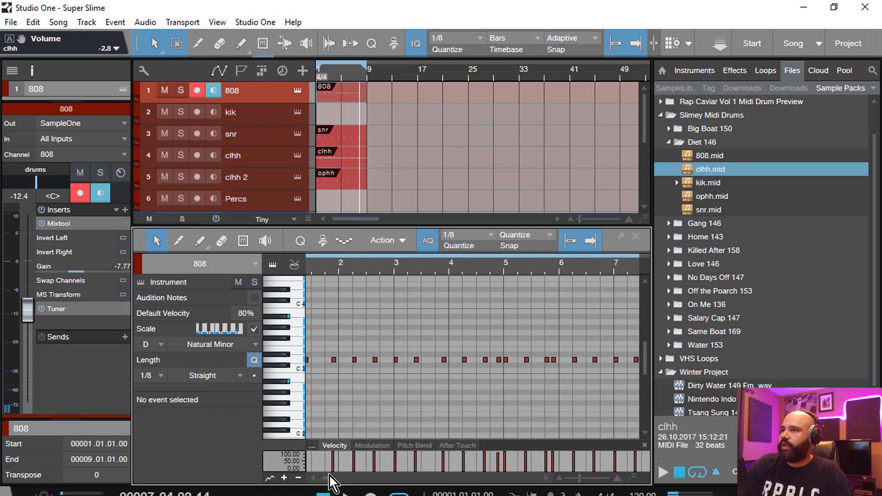
drag(330, 475, 317, 473)
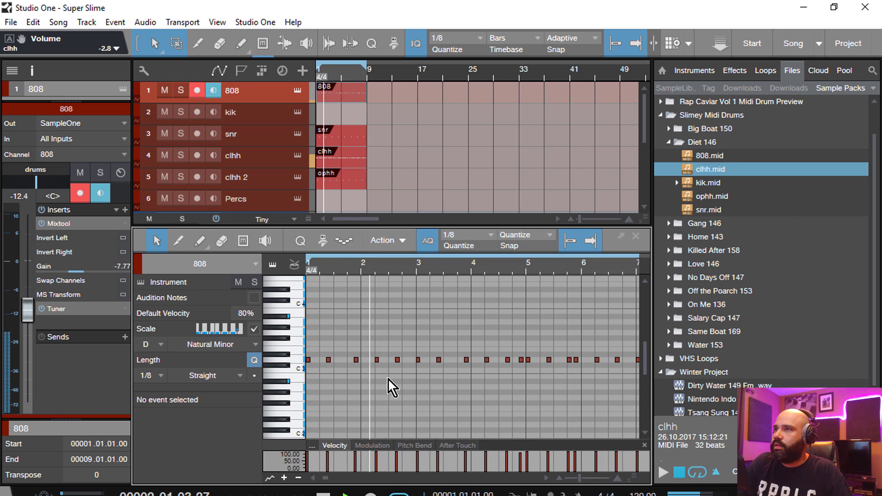
click(377, 360)
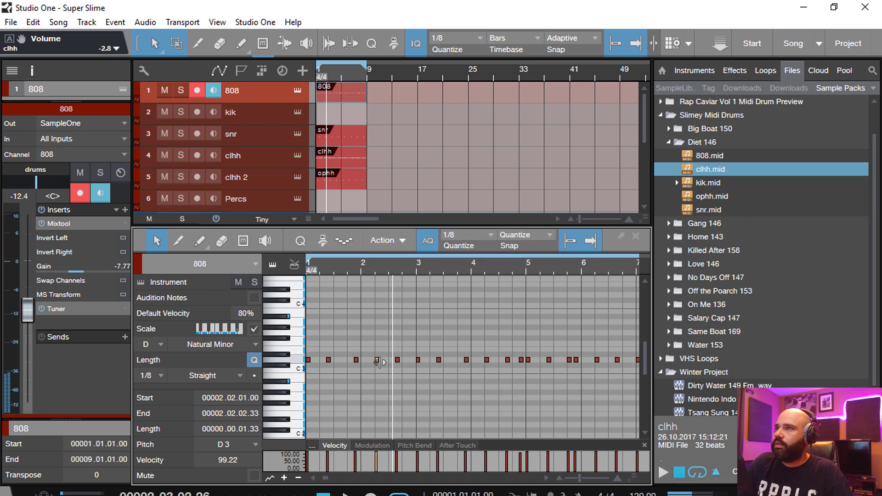
drag(377, 360, 376, 323)
click(398, 361)
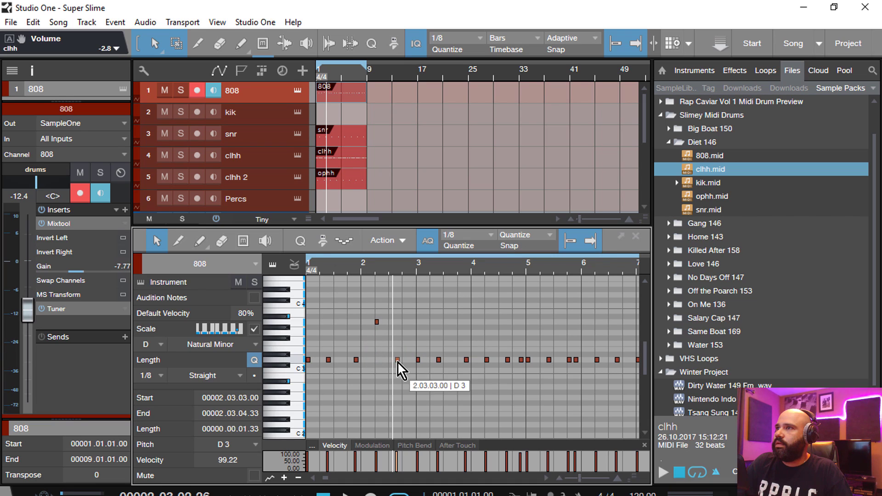
drag(398, 362, 399, 344)
key(space)
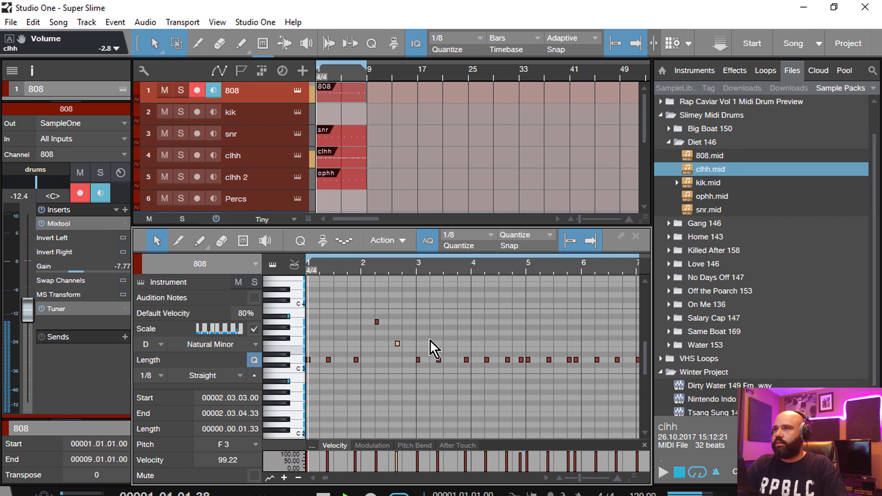
- In bar 4 of the 808 pattern, raise the beat 2 note to A3, the beat 3 note to F3 and the beat 4 note to D4
drag(396, 272, 403, 275)
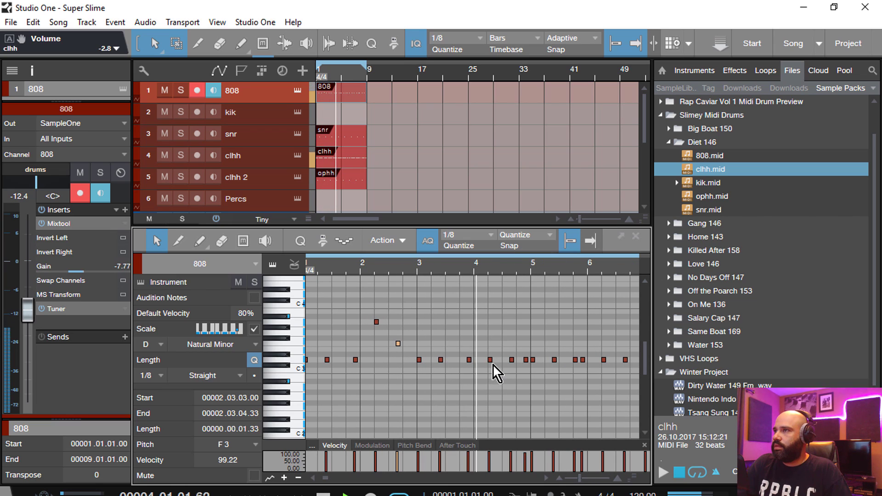
drag(489, 361, 492, 323)
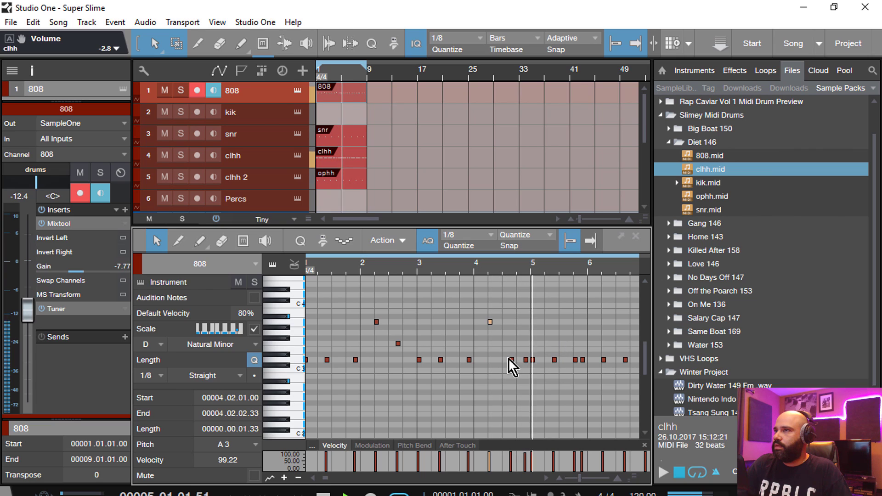
drag(512, 360, 514, 343)
click(525, 359)
key(shift+Up)
key(space)
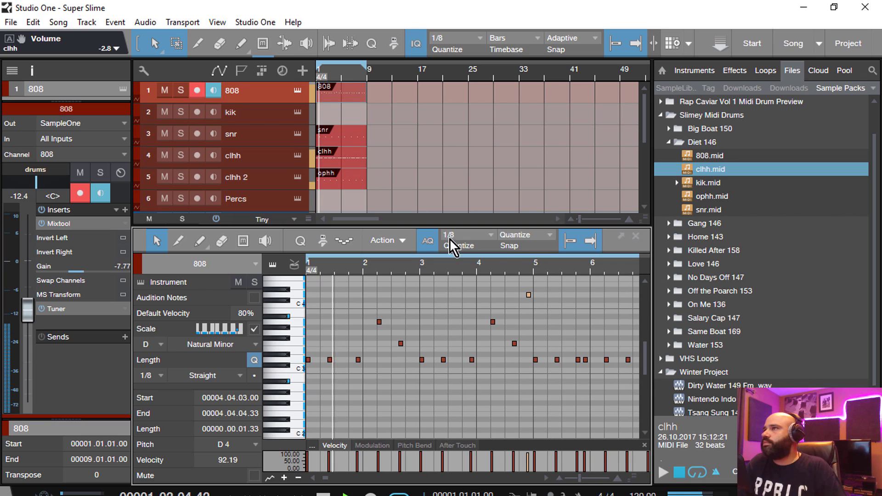
- Hide the inspector and the browser to widen the arrangement and note editor
key(F4)
key(F5)
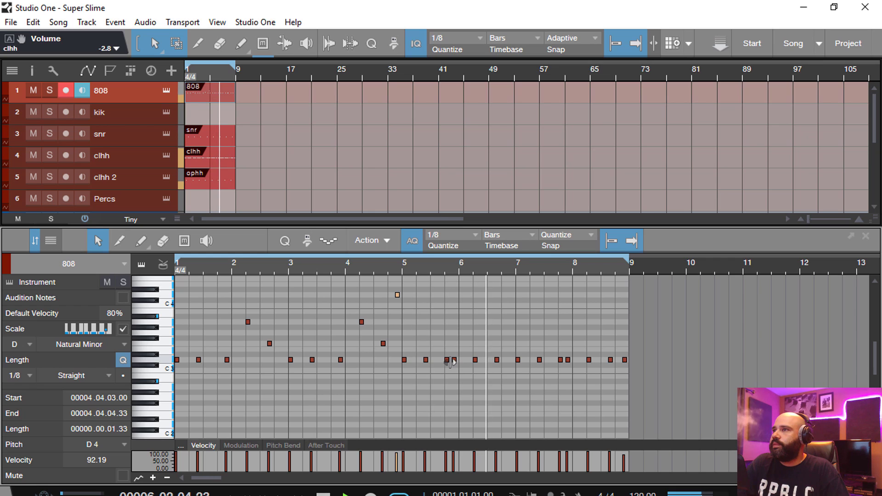
- Raise the two adjacent 808 notes on beat 4 of bar 5 to A3
drag(442, 355, 458, 365)
key(Up)
key(Up)
key(Up)
key(Up)
key(Up)
key(Up)
key(Up)
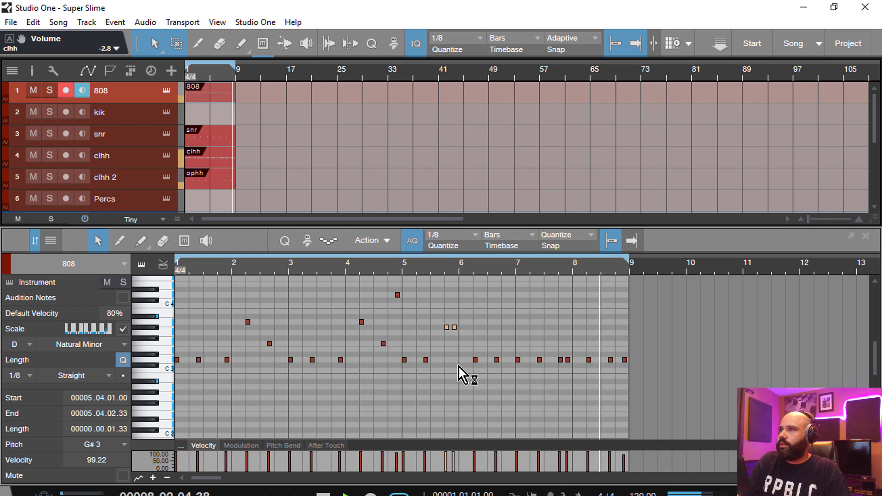
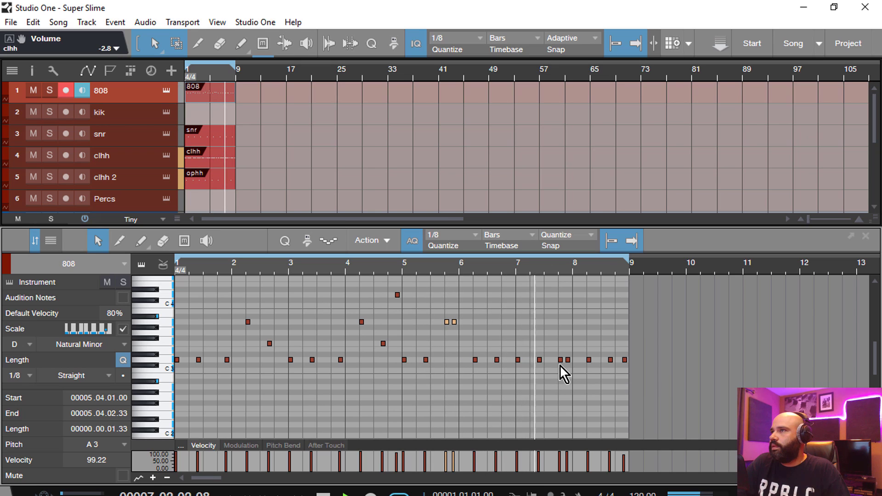
- In the 808 pattern, raise the note at 7.04.01 to D4 and the last three notes of bar 8 to F3, A3 and D4
click(561, 362)
key(shift+Up)
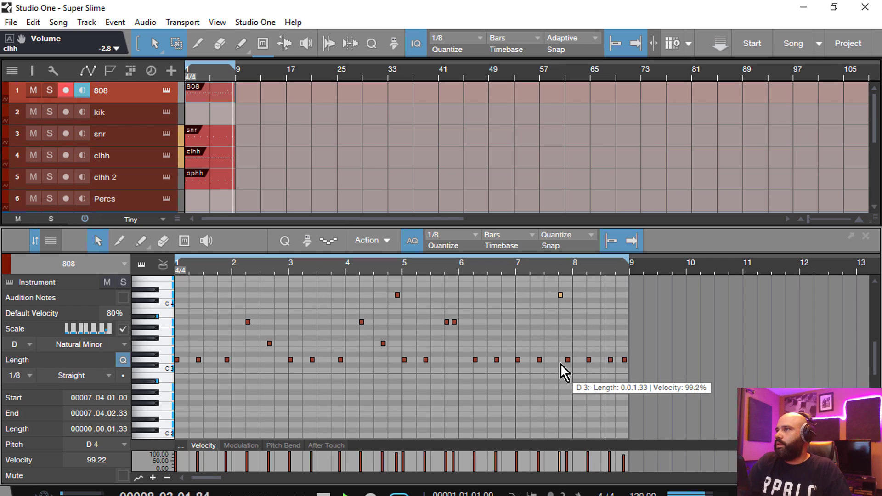
click(590, 361)
drag(592, 356, 611, 321)
click(625, 360)
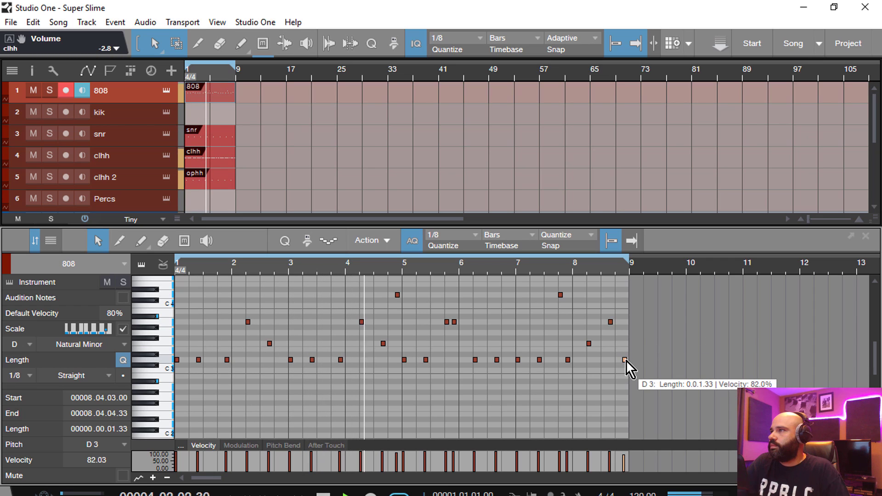
key(shift+Up)
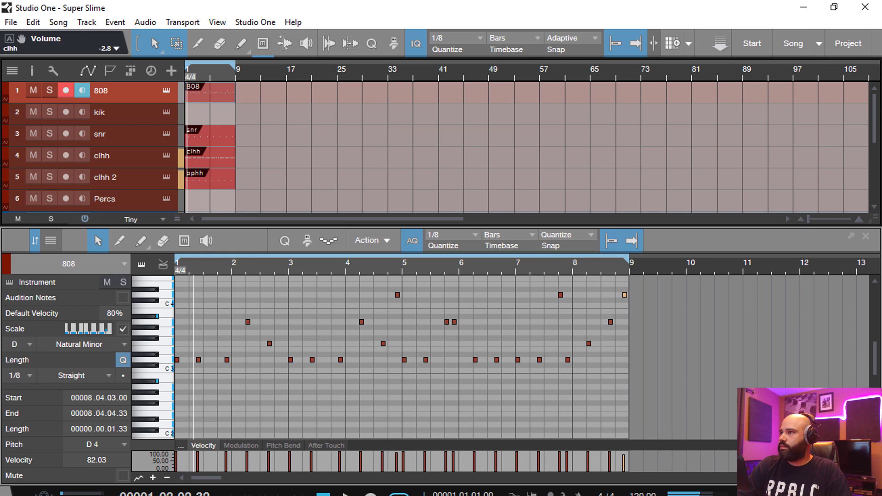
- Stop playback and raise the song tempo to 150 BPM
key(space)
scroll(642, 494, up, 20)
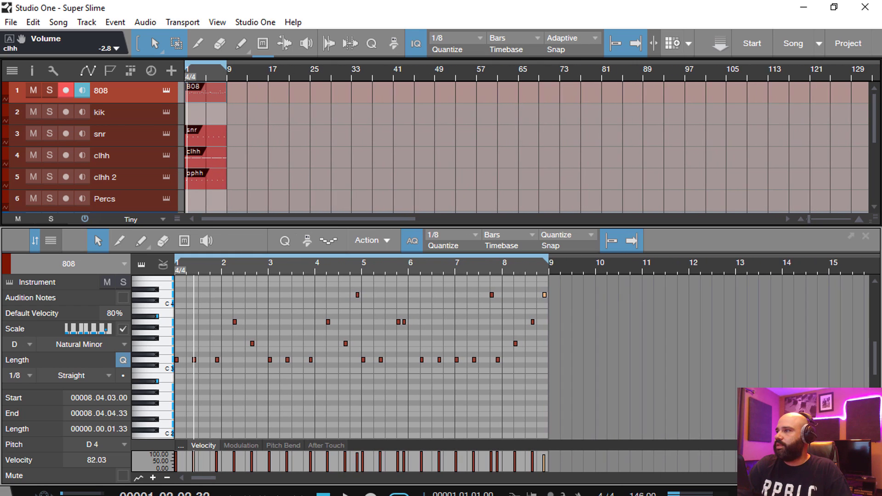
scroll(643, 494, up, 4)
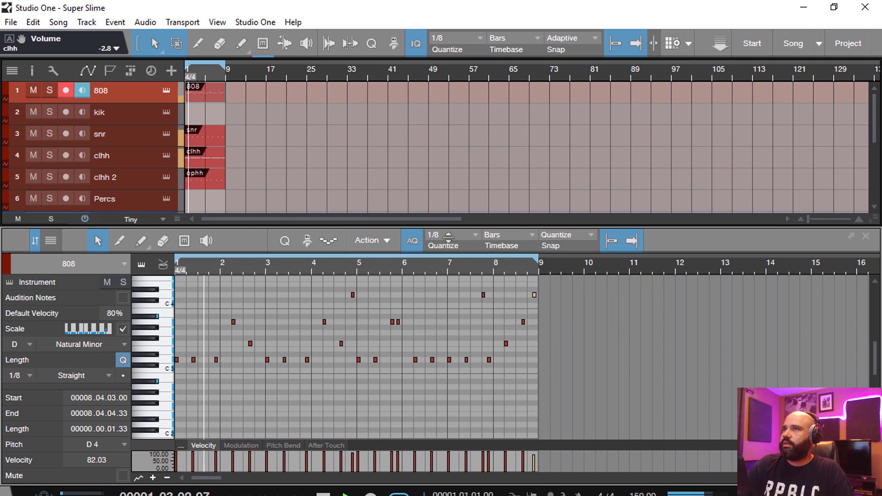
- Enlarge the arrangement, time-stretch both Nintendo Indo loop events to end at bar 9 and play them
drag(448, 225, 436, 329)
scroll(255, 253, down, 3)
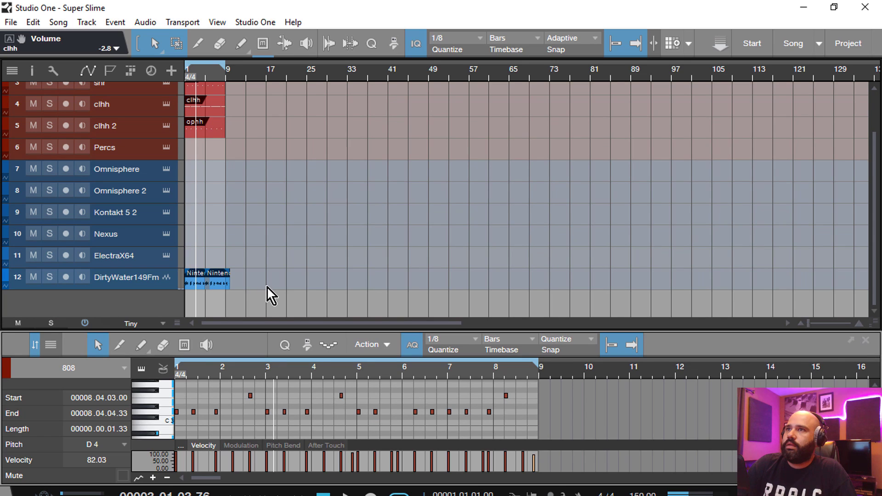
click(209, 277)
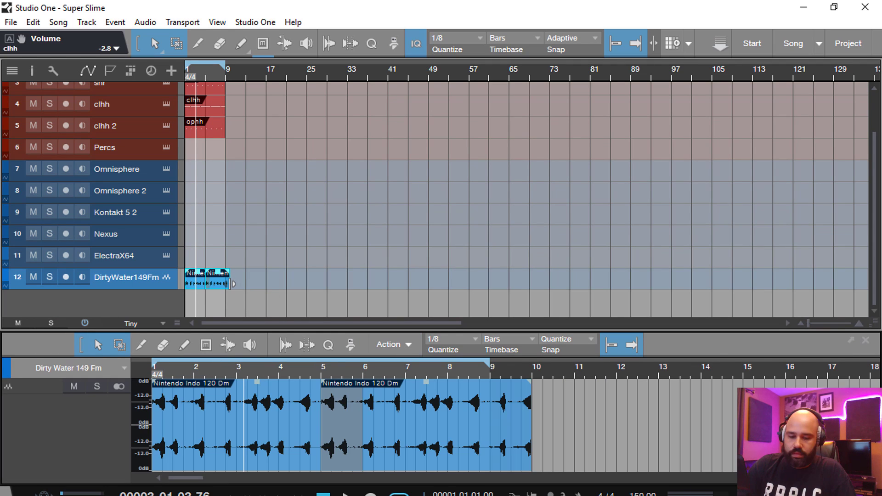
drag(231, 284, 225, 284)
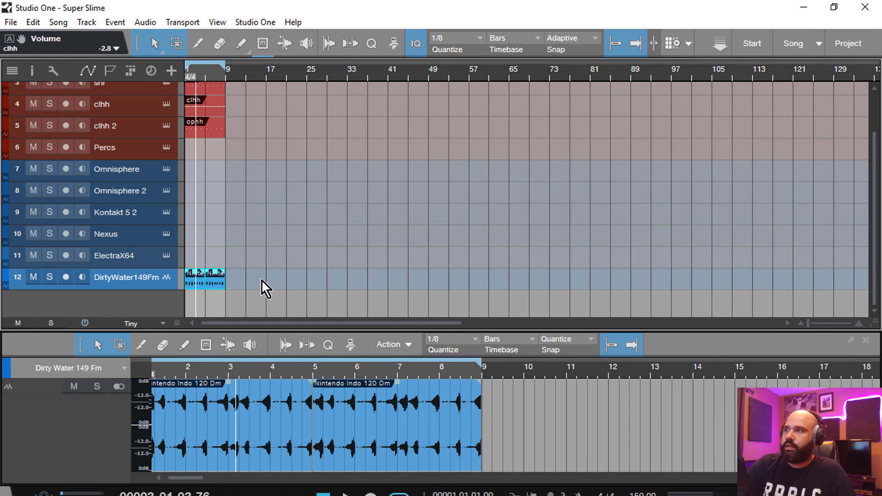
key(space)
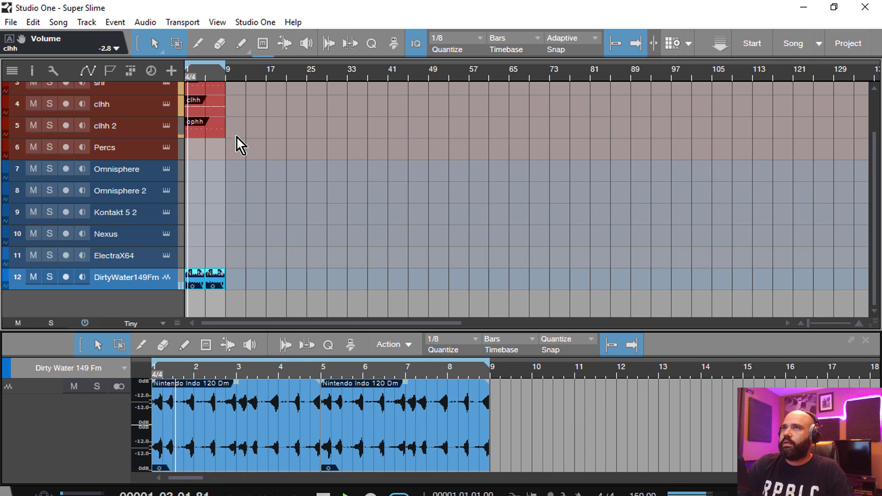
- Set the velocity-to-amp amount of the clhh sampler to 0 dB and play the beat from the start
click(205, 108)
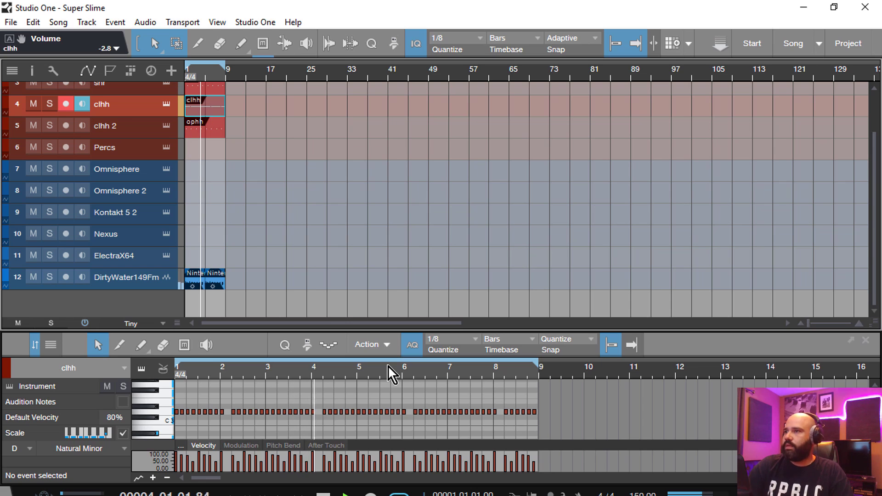
click(167, 104)
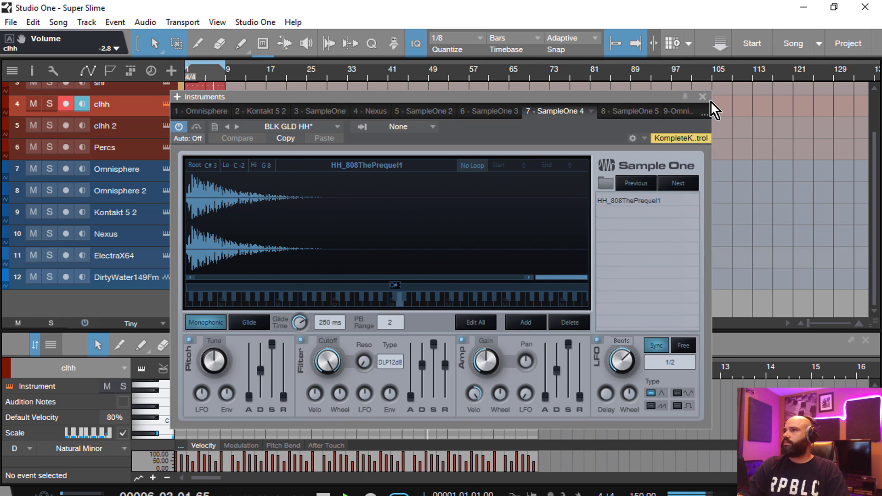
click(690, 74)
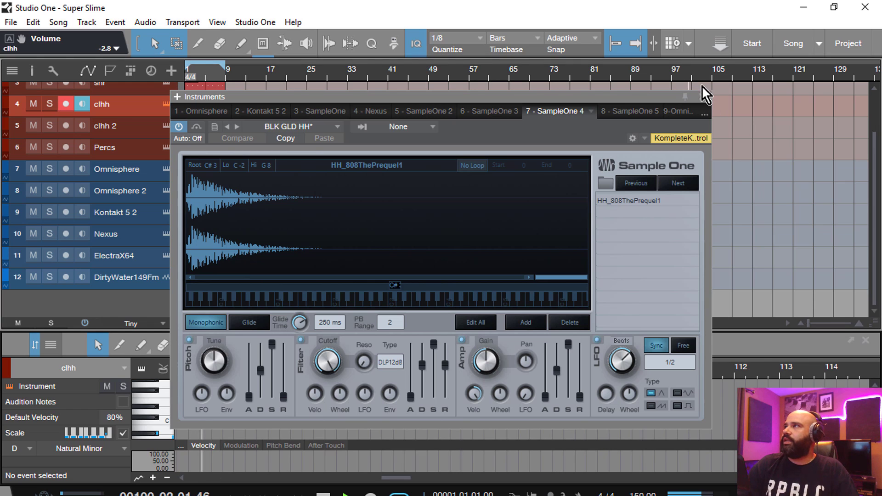
click(702, 97)
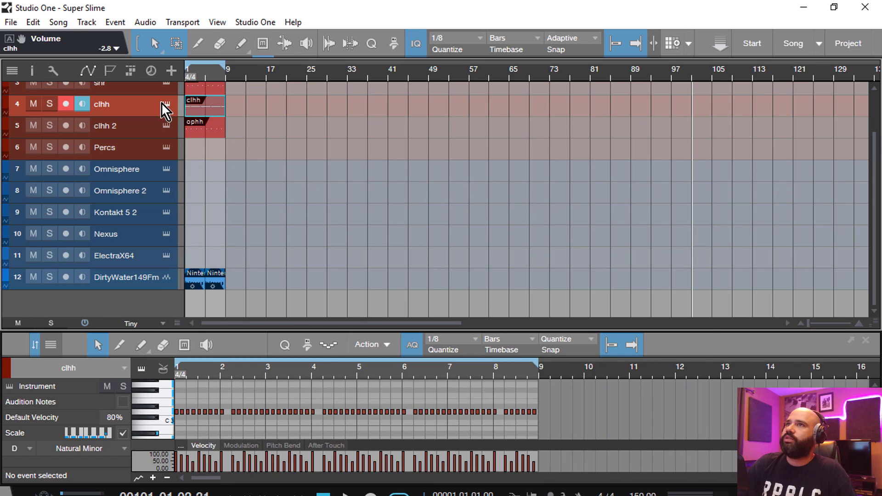
click(166, 103)
drag(477, 407, 480, 428)
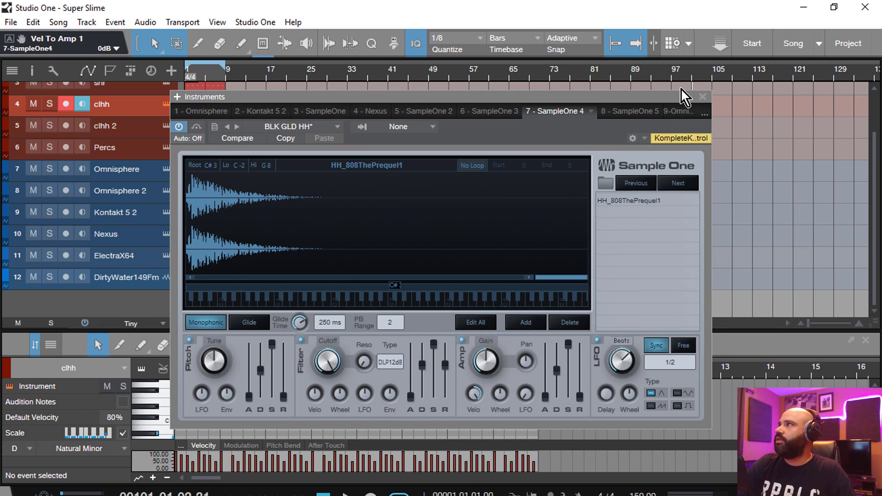
click(702, 96)
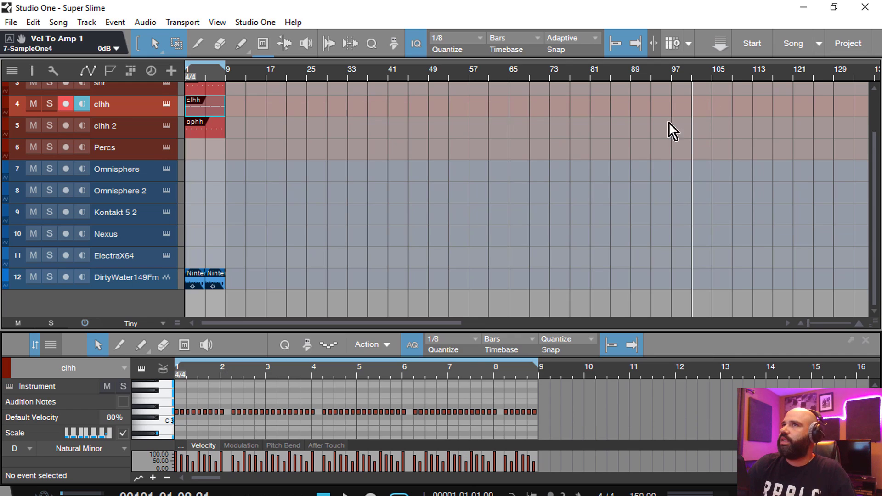
key(Home)
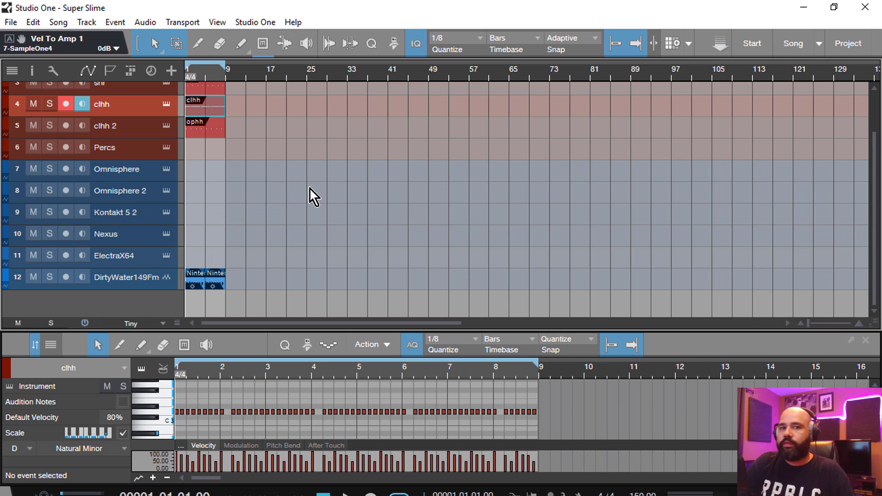
key(space)
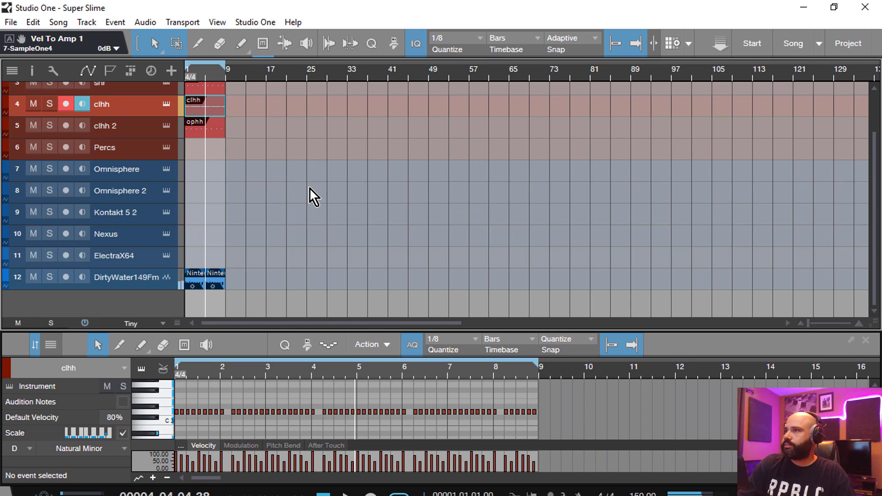
- Select all clhh notes and show the quantize settings in an enlarged note editor
drag(557, 403, 69, 407)
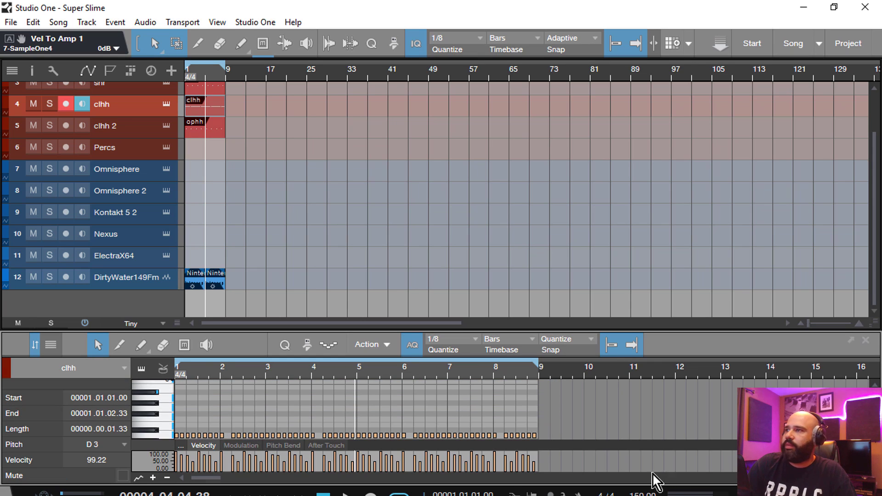
scroll(606, 382, down, 2)
click(476, 338)
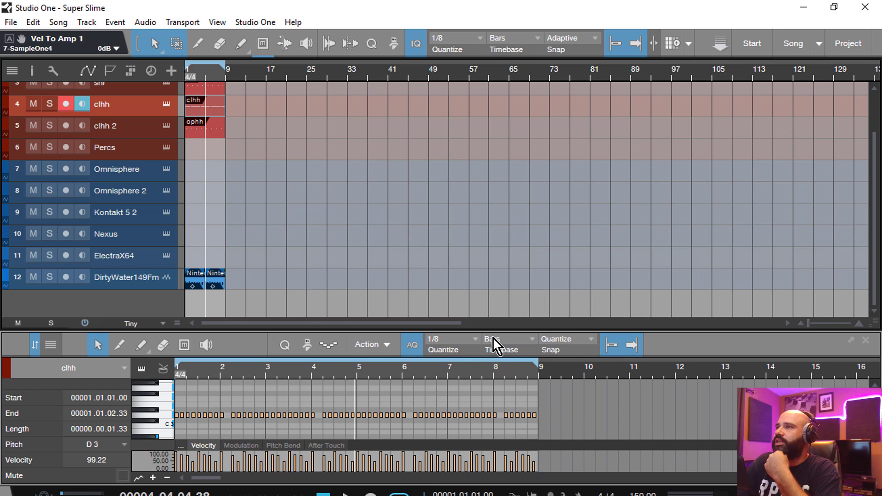
click(284, 343)
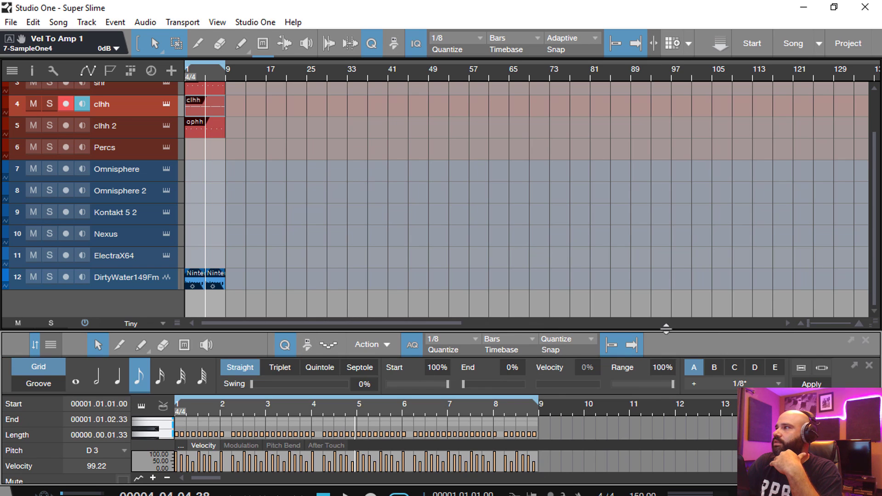
drag(666, 331, 666, 133)
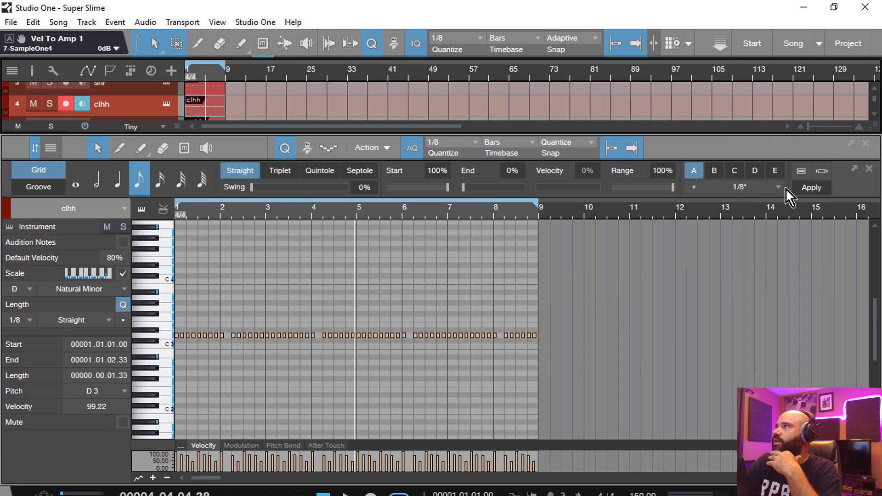
- Load the MPC 3K 16-53% groove from the AKAI MPC3000 presets as the quantize setting
click(776, 186)
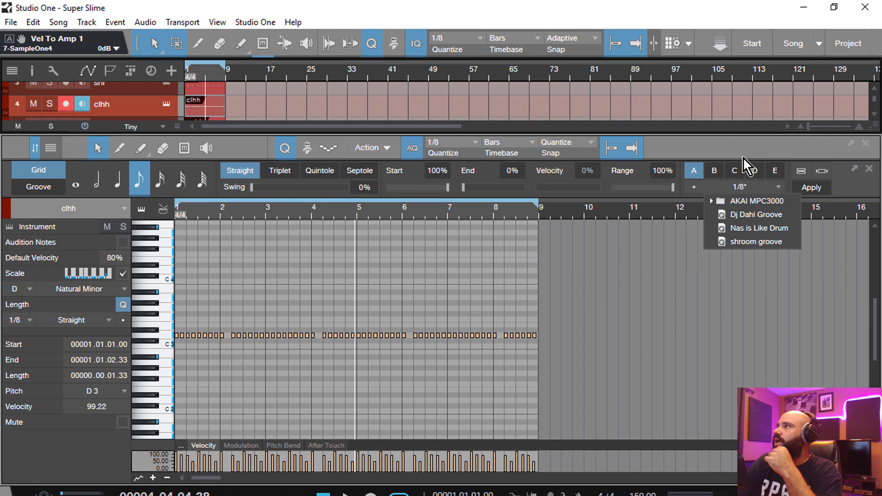
click(712, 201)
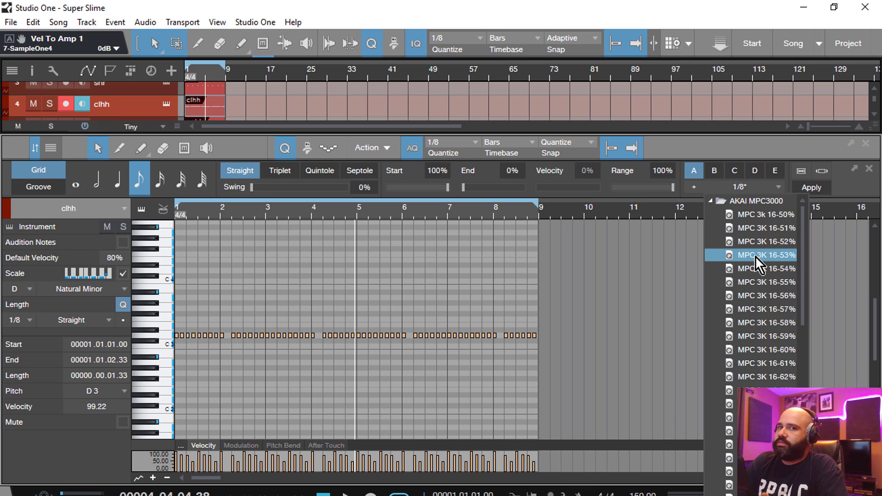
click(766, 242)
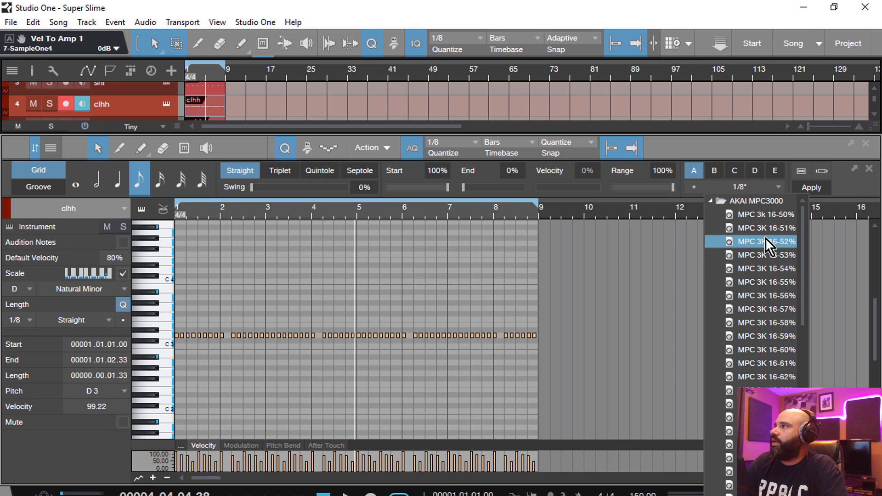
click(762, 255)
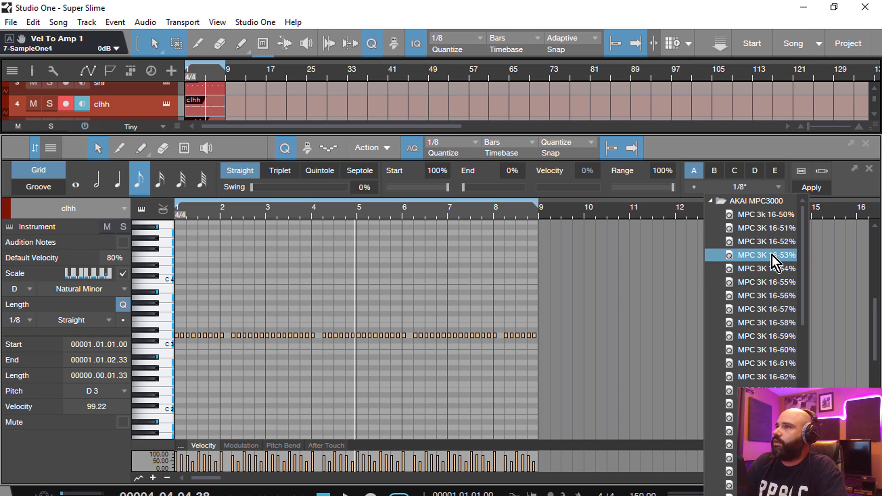
double_click(771, 255)
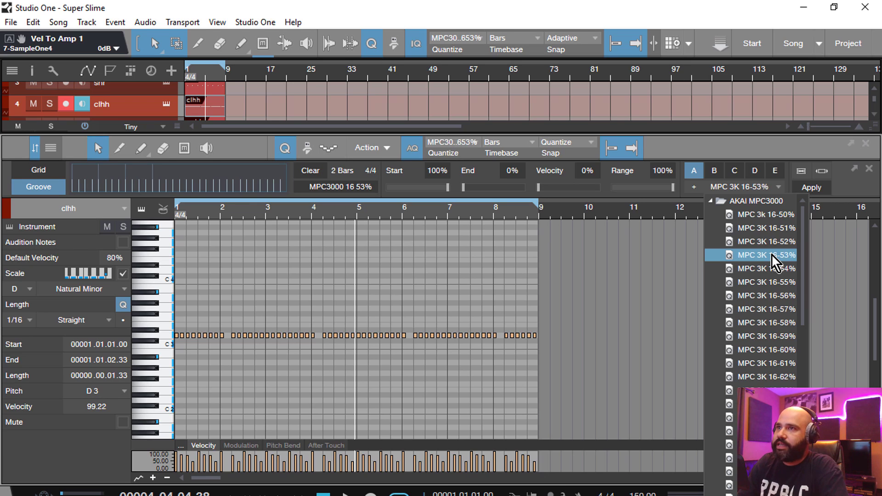
- Play the clhh pattern and examine the timing of its notes around bar 3 beat 4 against the grid
key(space)
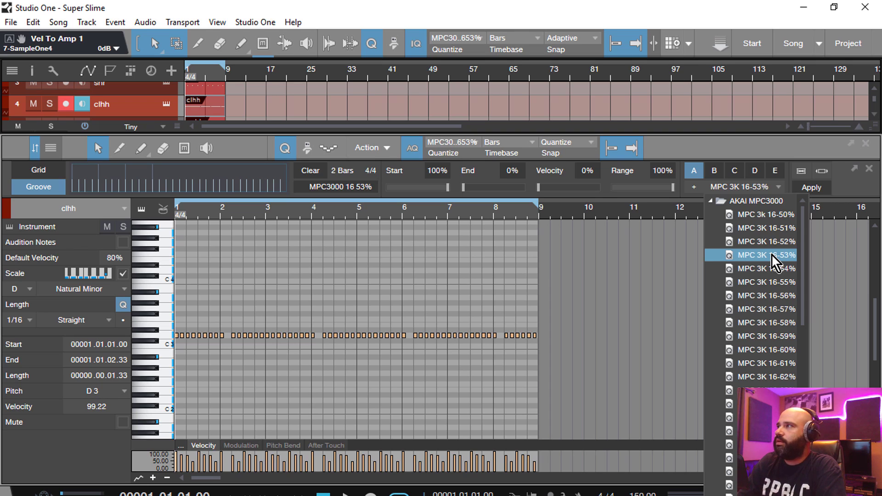
click(555, 296)
key(space)
drag(280, 214, 359, 278)
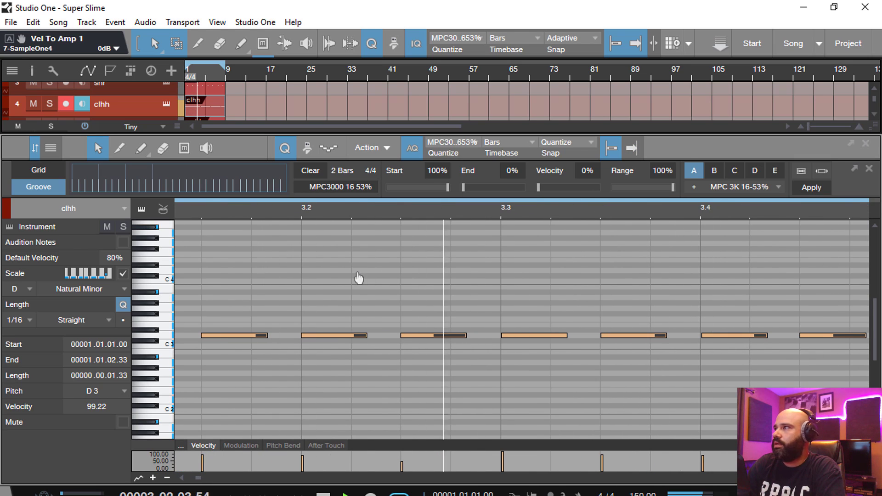
drag(710, 211, 536, 340)
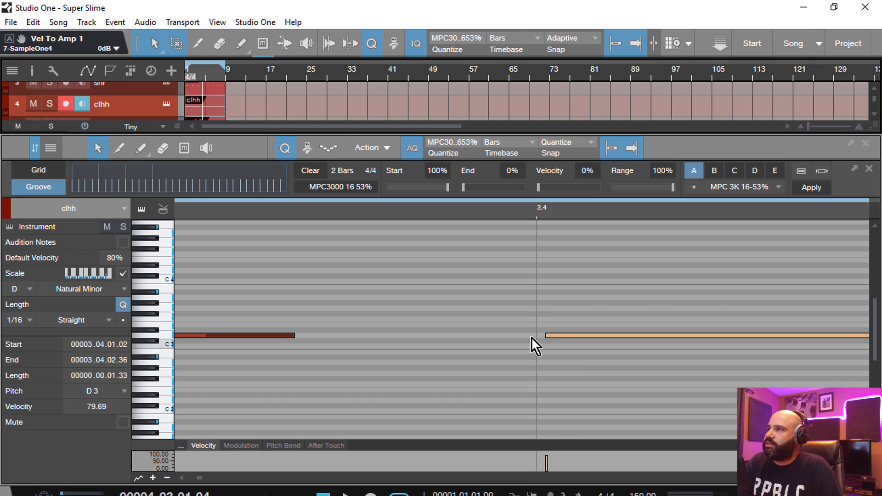
drag(518, 216, 593, 115)
key(comma)
key(space)
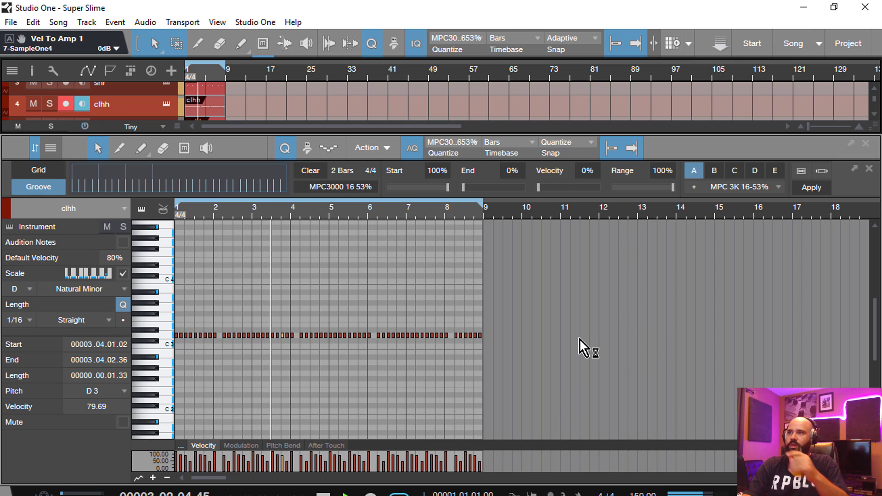
- Show the browser, place kik.mid from the Diet 146 folder at bar 1 of the kik track, and open that track's instrument
drag(509, 134, 509, 198)
scroll(365, 164, up, 3)
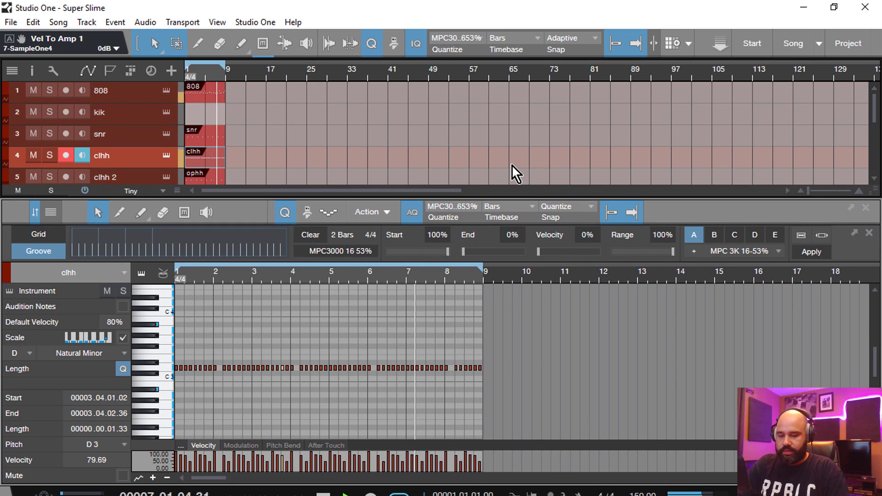
key(F5)
drag(709, 183, 252, 125)
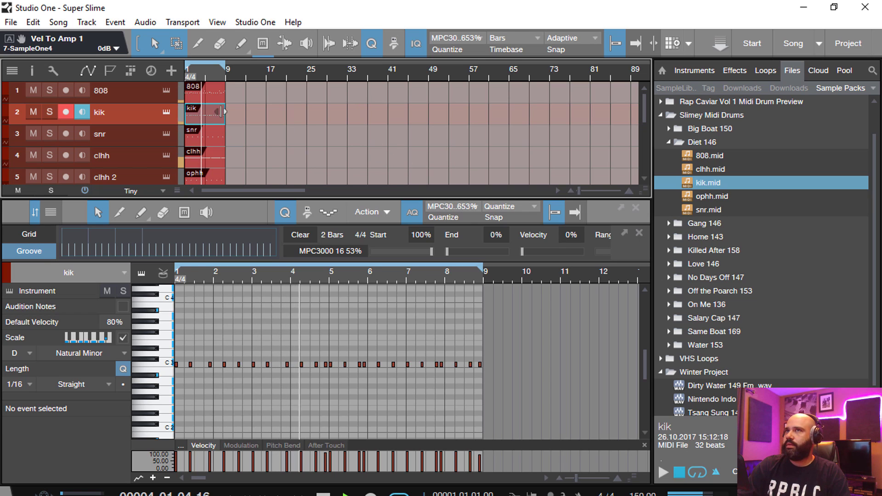
click(168, 114)
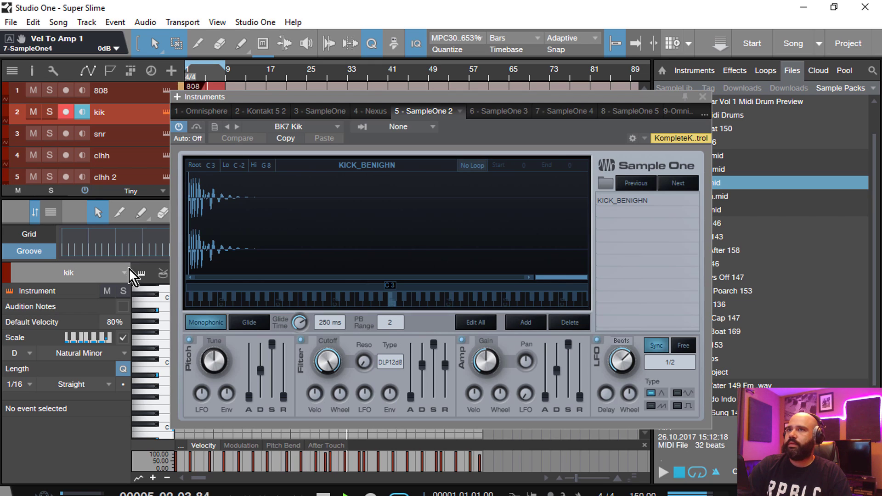
- Show the kik track's inspector in place of its instrument and expand the Tuner insert with a taller inserts area
click(702, 97)
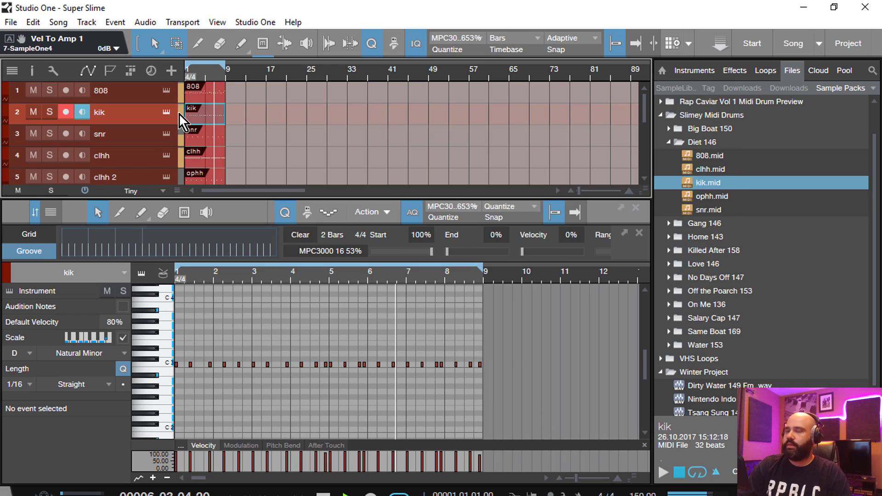
key(F4)
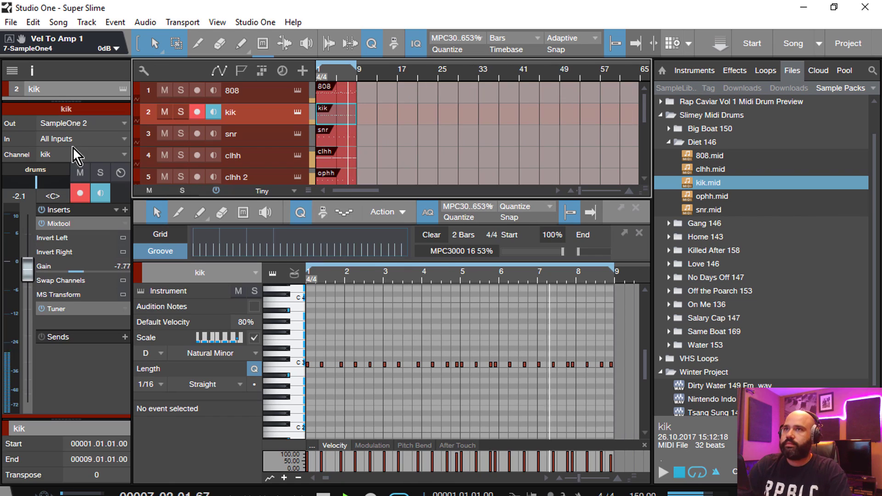
right_click(122, 309)
click(119, 310)
right_click(120, 310)
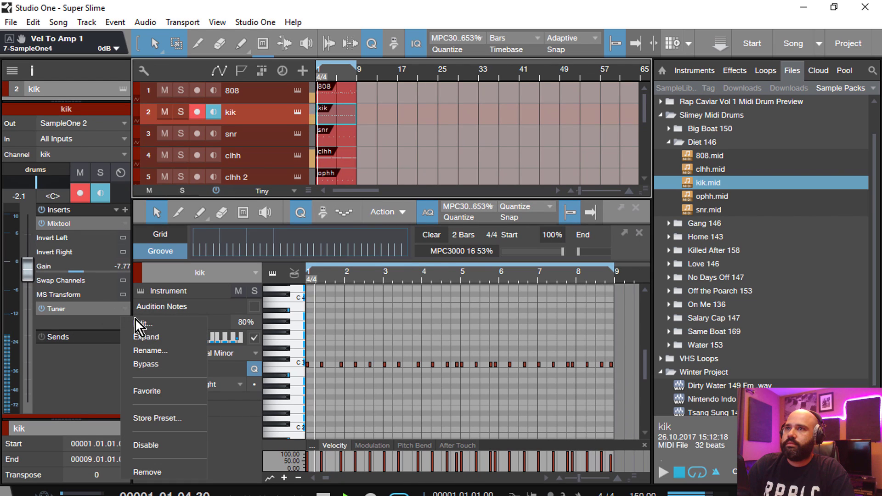
click(147, 333)
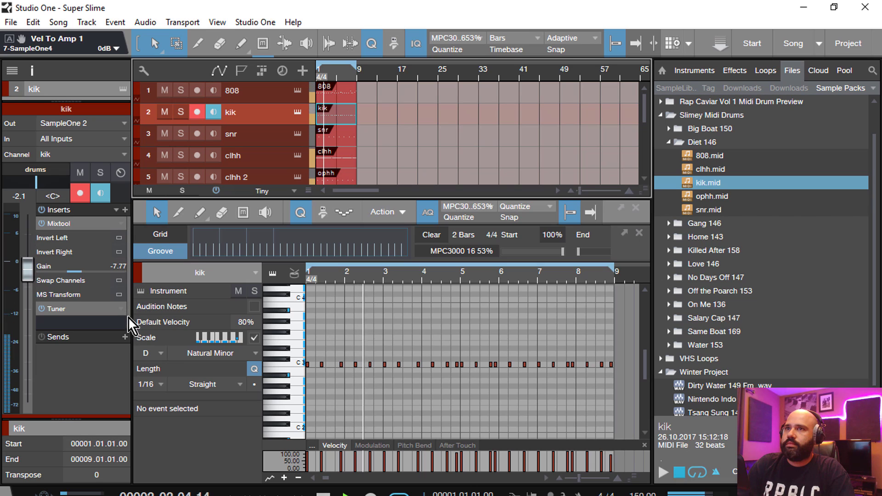
scroll(131, 313, down, 1)
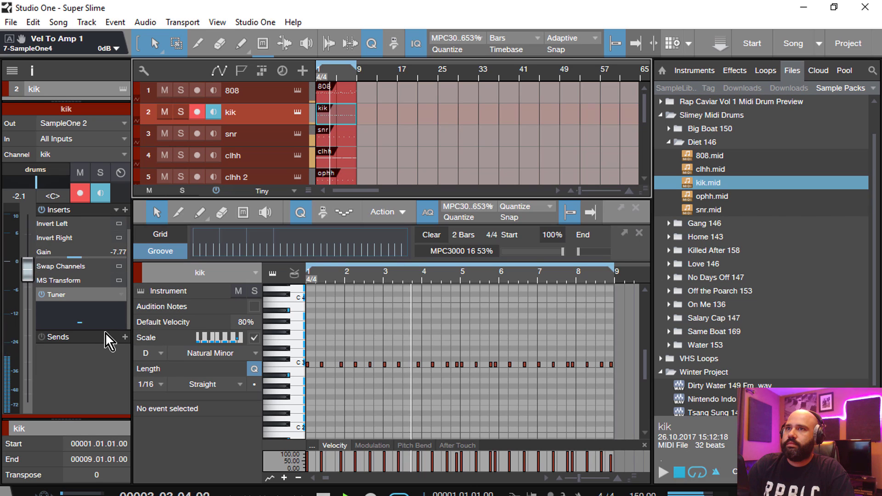
drag(106, 332, 96, 382)
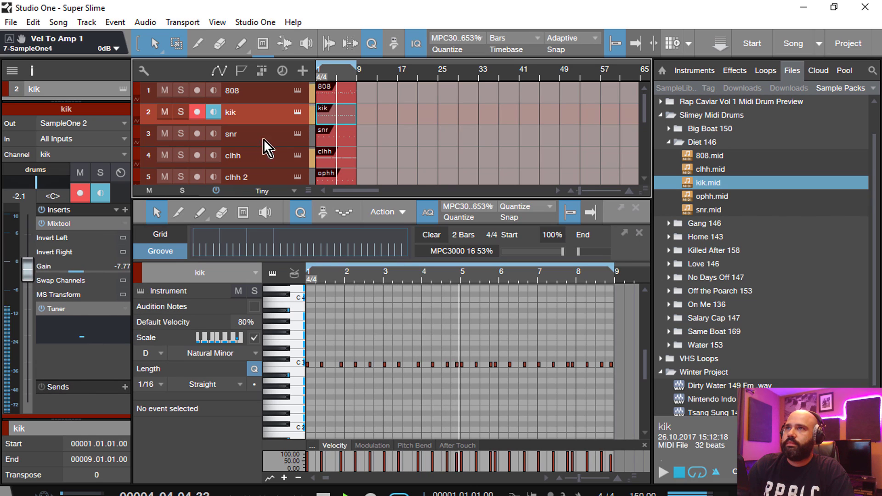
- Check the kick's pitch in the full Tuner window, trying a 415.00 calibration and Strobe Mode before restoring both and closing it
double_click(75, 309)
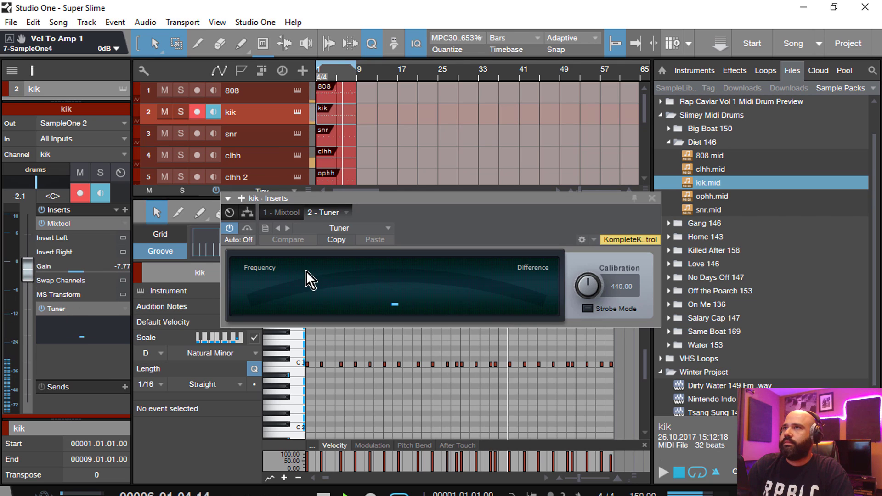
click(283, 118)
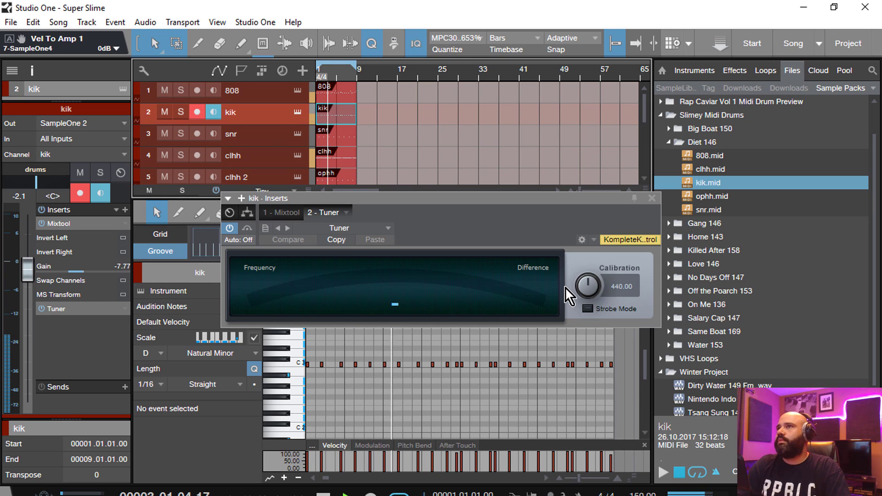
click(588, 286)
drag(589, 298, 573, 349)
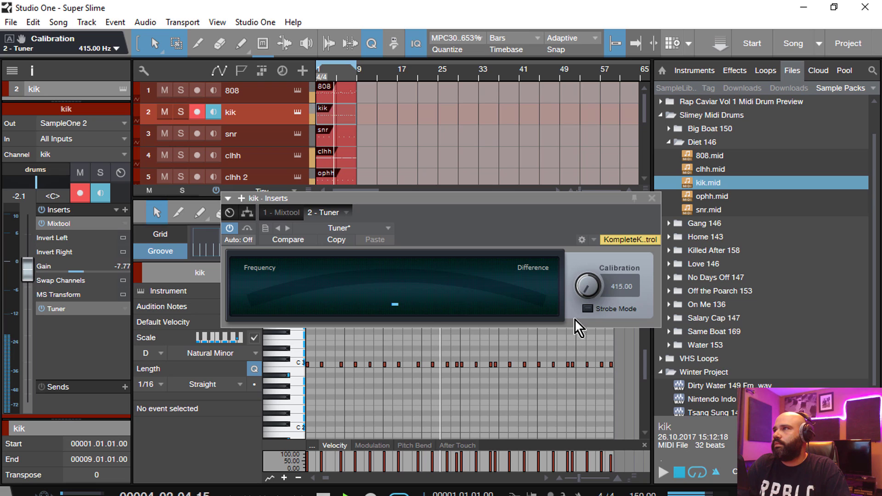
double_click(588, 287)
click(587, 309)
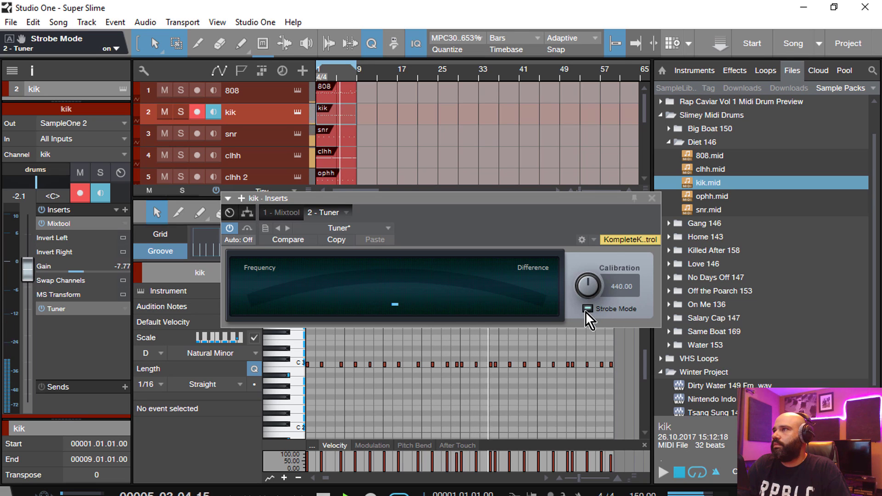
click(587, 309)
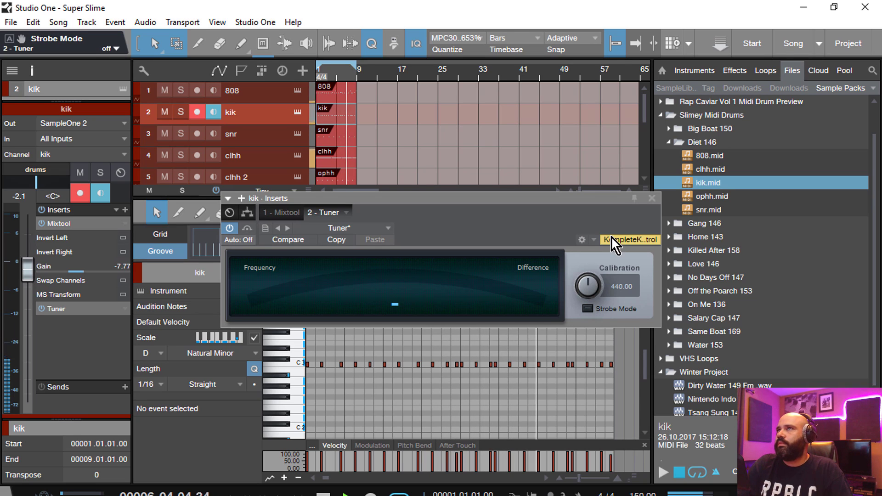
click(651, 198)
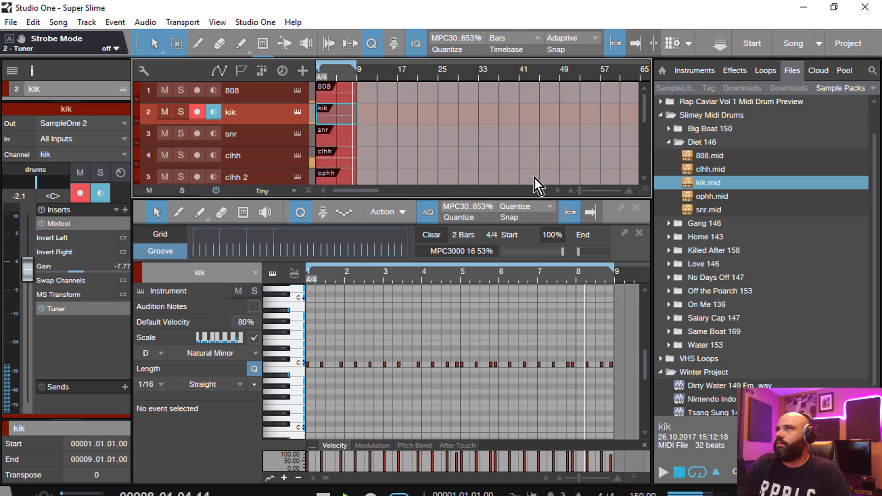
- Transpose all notes of the kik pattern up to D 3 to match the lowest row of 808 notes
drag(624, 372, 283, 351)
scroll(421, 139, down, 5)
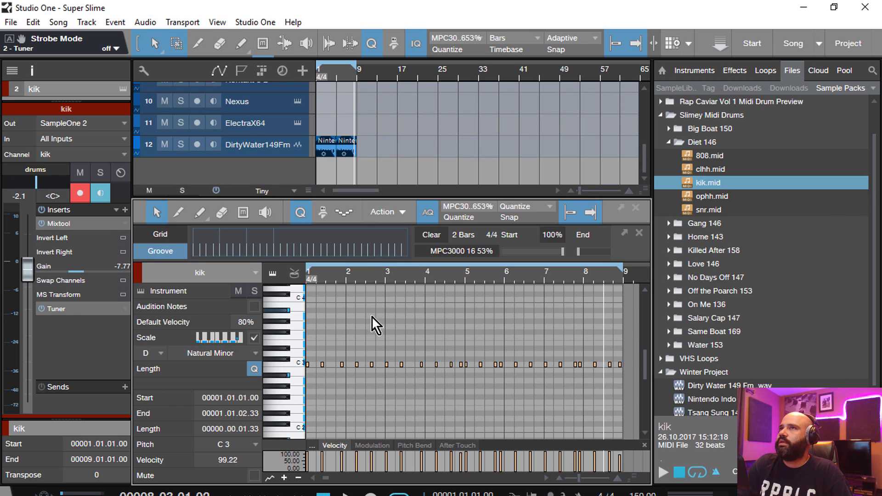
mouse_move(350, 78)
mouse_down()
mouse_move(368, 124)
mouse_move(356, 73)
mouse_up()
key(ctrl+a)
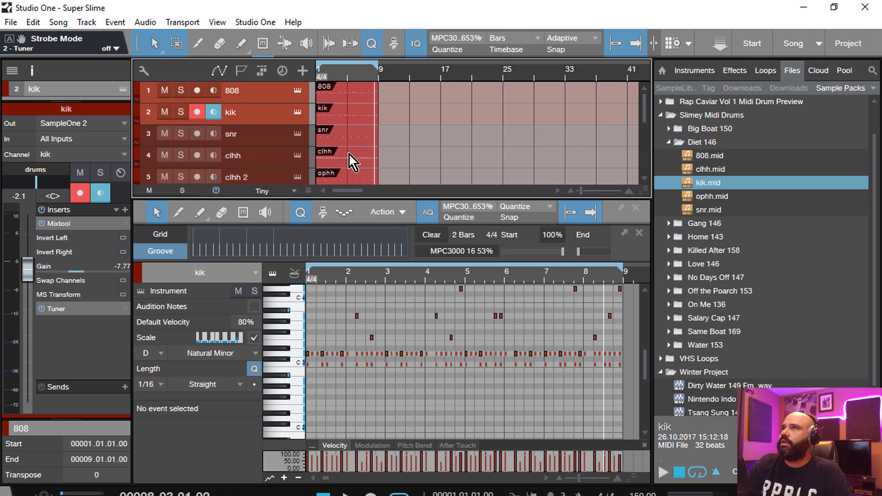
click(350, 115)
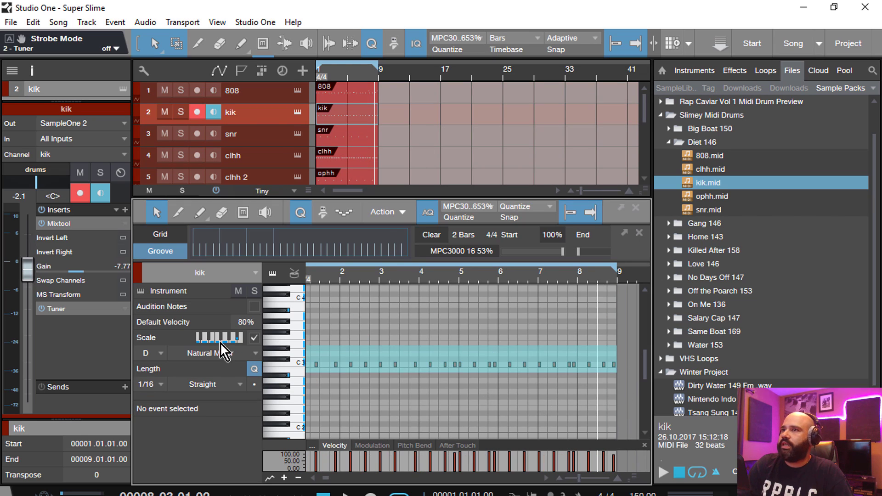
key(ctrl+a)
key(Up)
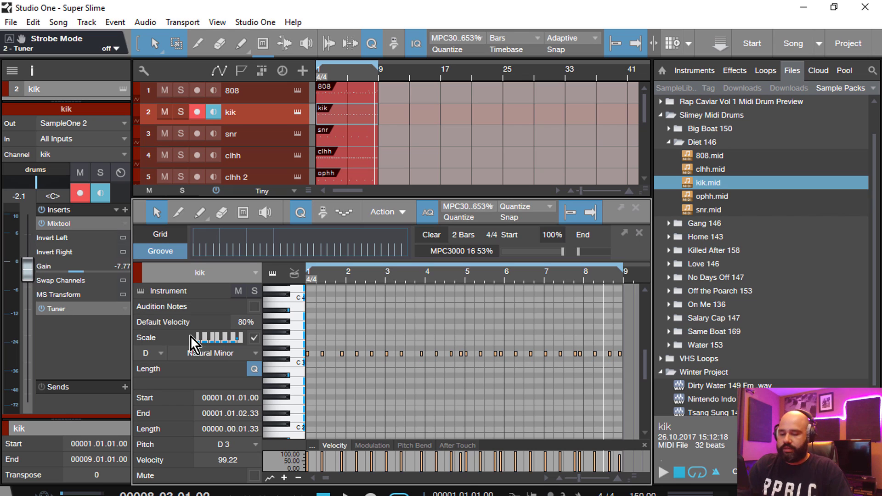
- Raise two kik notes in bar 2 to follow the 808 melody, placing the second on F 3, and play the result
key(space)
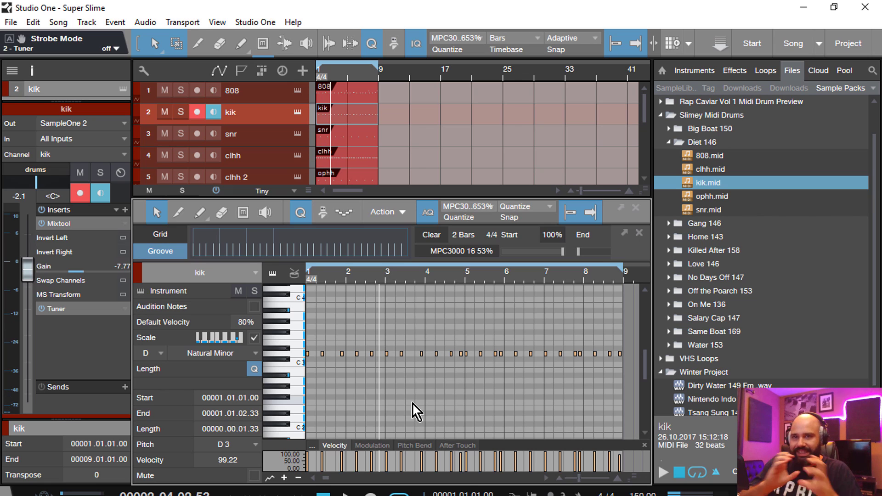
key(space)
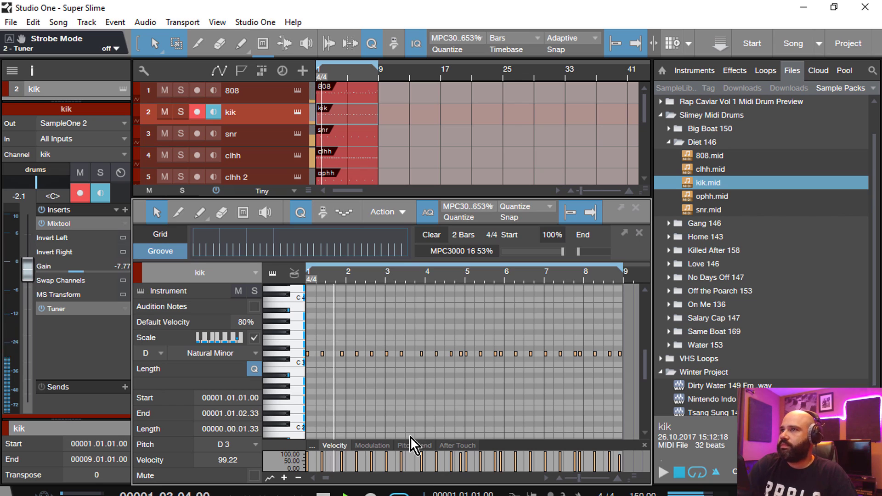
drag(347, 335, 357, 318)
drag(371, 355, 372, 340)
key(Home)
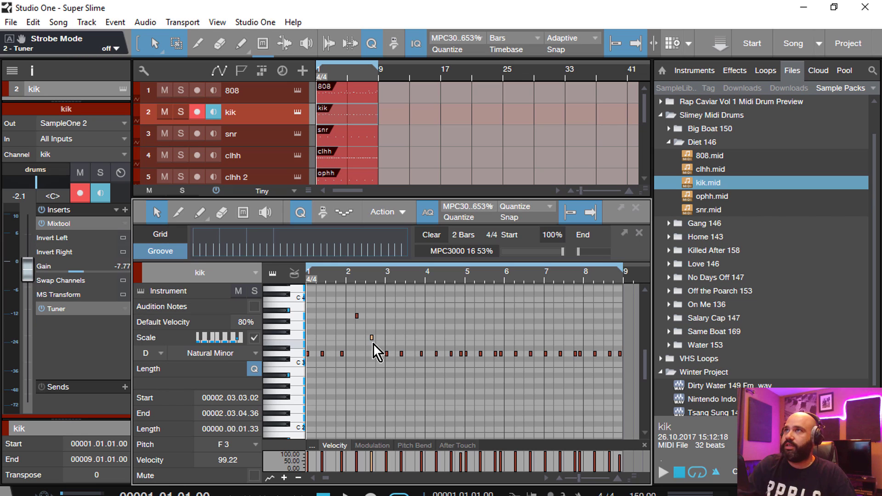
key(space)
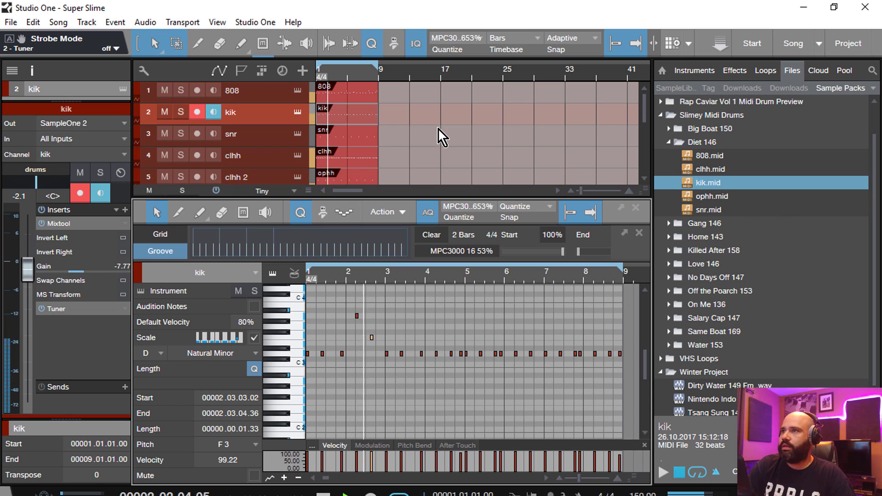
- Replace the kik event with a copy of the 808 event at bar 1 and play the beat
click(357, 117)
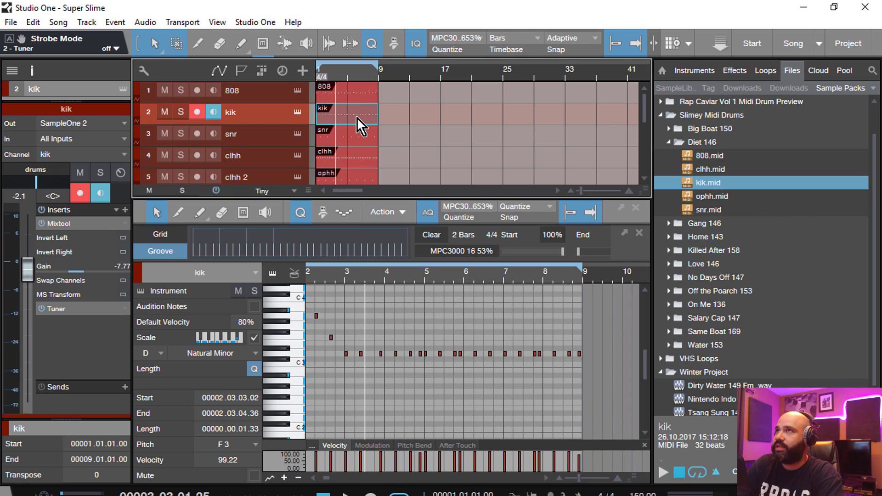
key(Delete)
drag(362, 94, 363, 113)
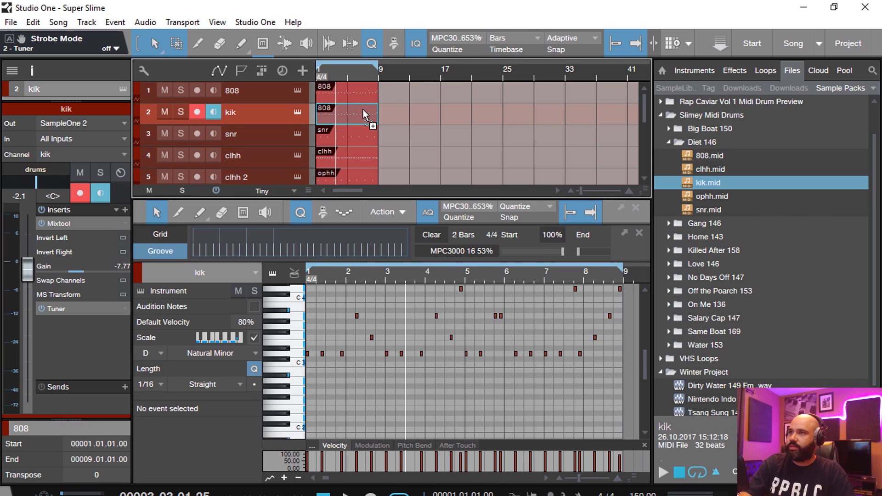
key(space)
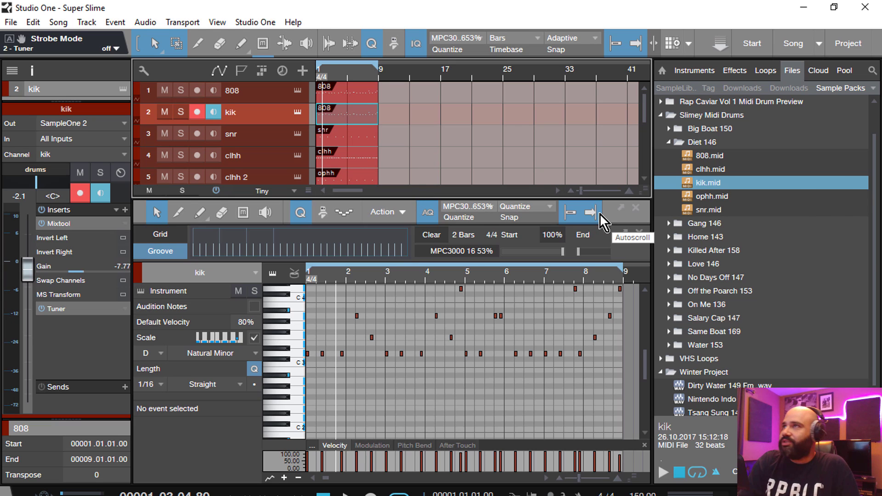
- Hide the browser and inspector and enlarge the arrangement area to show tracks 1 to 10
key(F5)
key(F4)
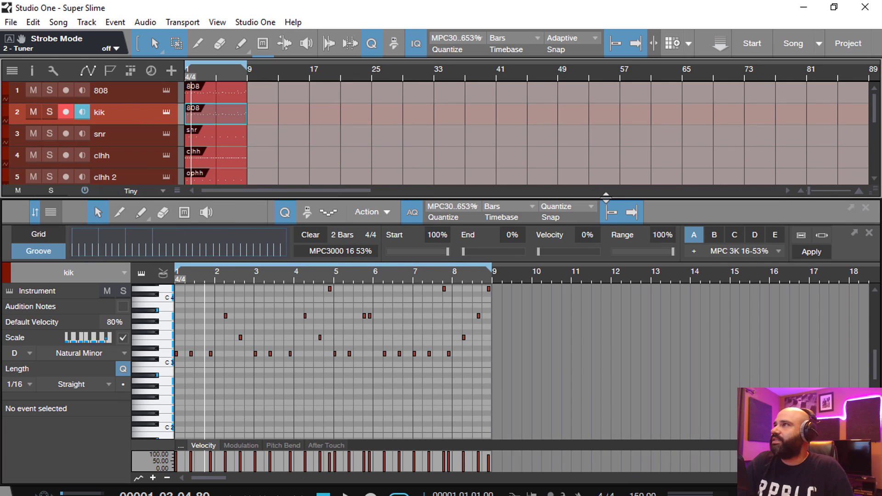
drag(496, 197, 487, 289)
scroll(235, 198, down, 3)
scroll(299, 232, up, 3)
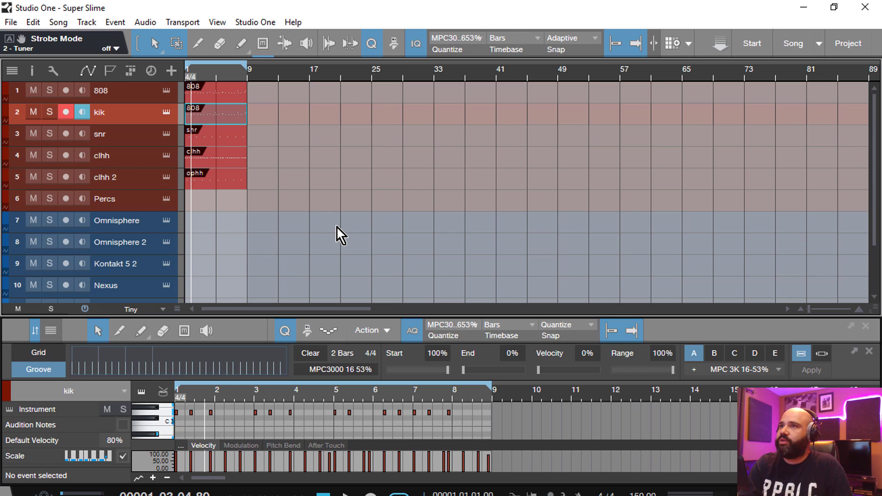
key(F5)
key(F5)
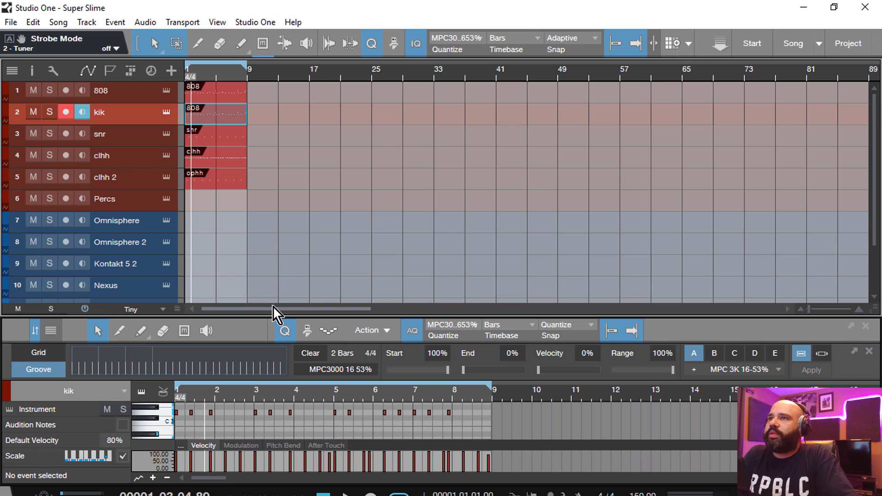
drag(272, 308, 252, 304)
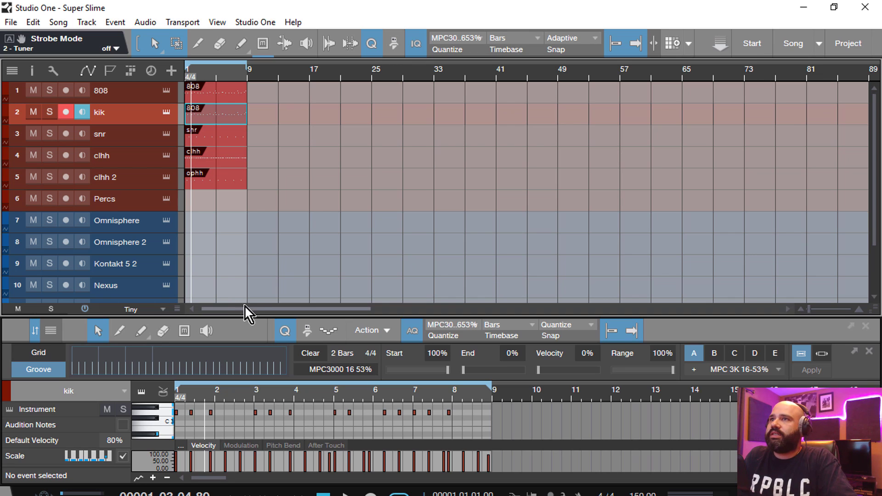
scroll(247, 195, down, 3)
scroll(247, 195, up, 3)
scroll(247, 195, down, 3)
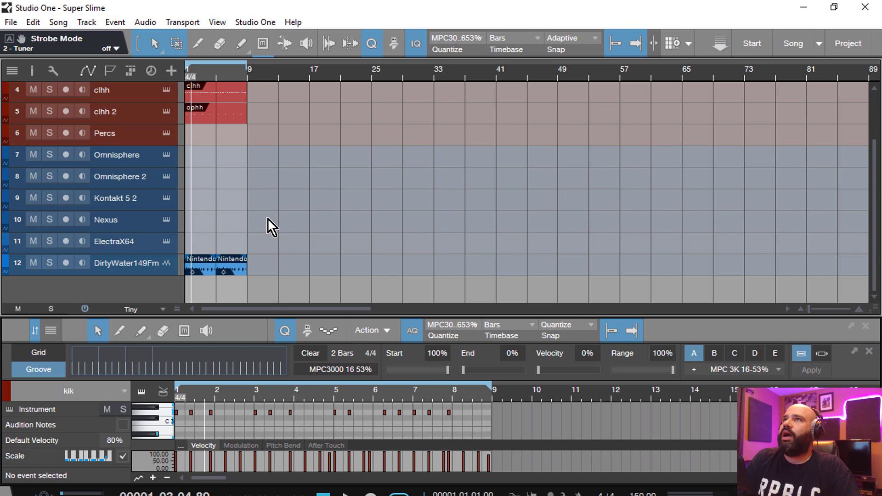
- Review the drum events on the 808, kik, snr, clhh and clhh 2 tracks one by one
scroll(268, 218, up, 3)
click(236, 142)
click(236, 164)
click(231, 178)
click(229, 153)
click(229, 133)
click(232, 115)
click(232, 98)
click(231, 181)
click(227, 154)
click(228, 136)
click(228, 110)
click(228, 97)
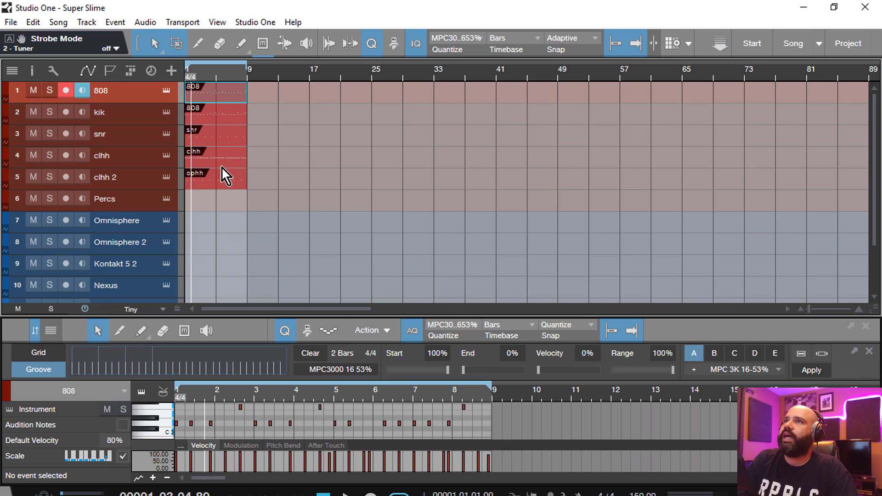
click(222, 173)
- Show the first Nintendo Indo 120 Dm loop of the DirtyWater149Fm track in the audio editor
scroll(269, 171, down, 3)
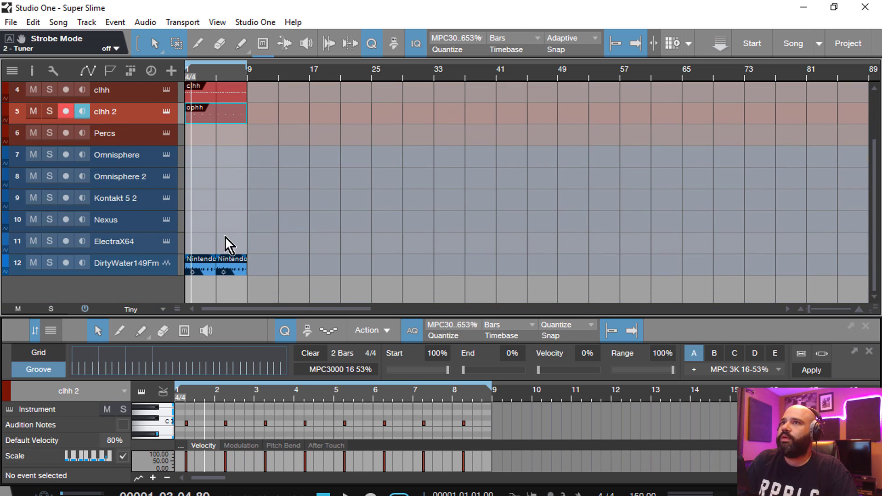
click(226, 266)
click(197, 270)
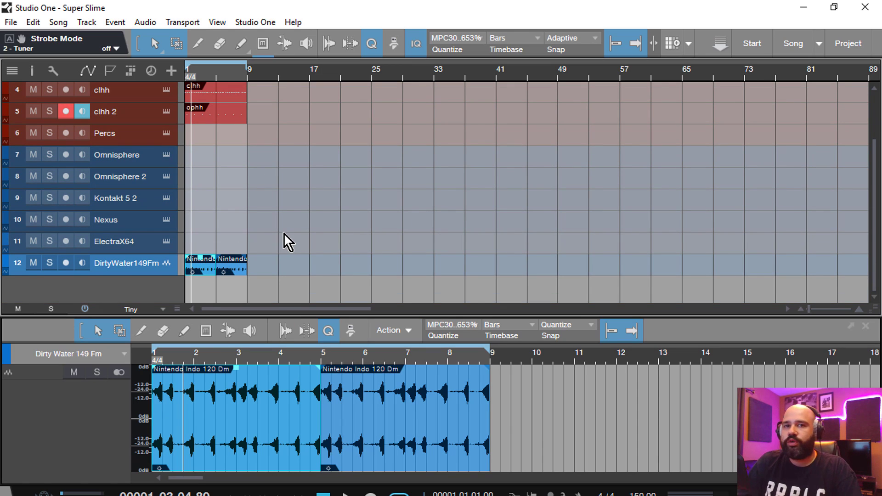
scroll(299, 194, up, 3)
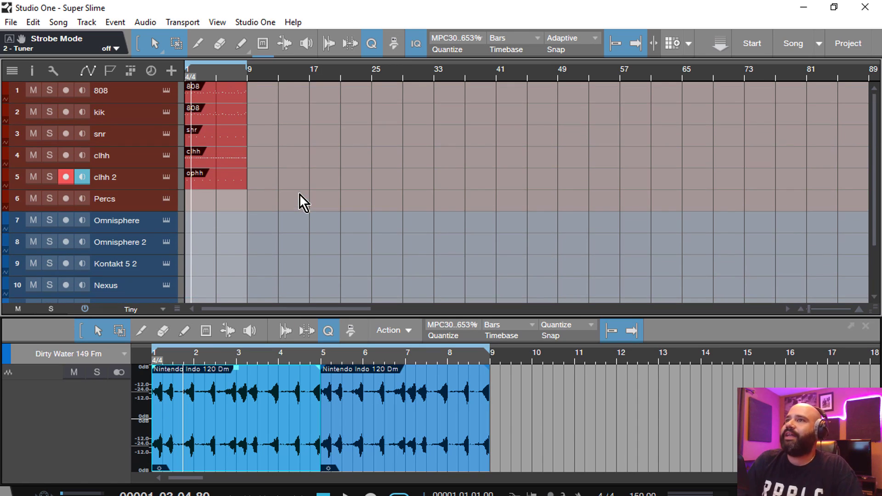
scroll(299, 194, down, 3)
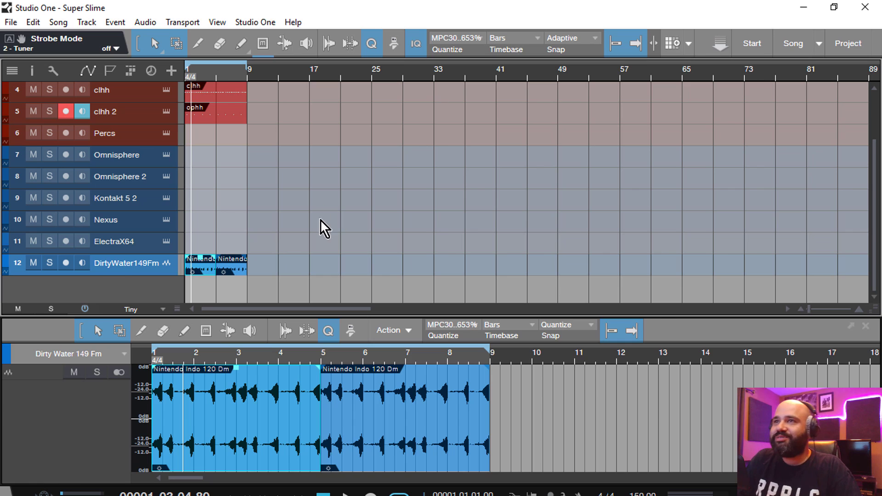
scroll(260, 231, up, 1)
scroll(260, 230, down, 1)
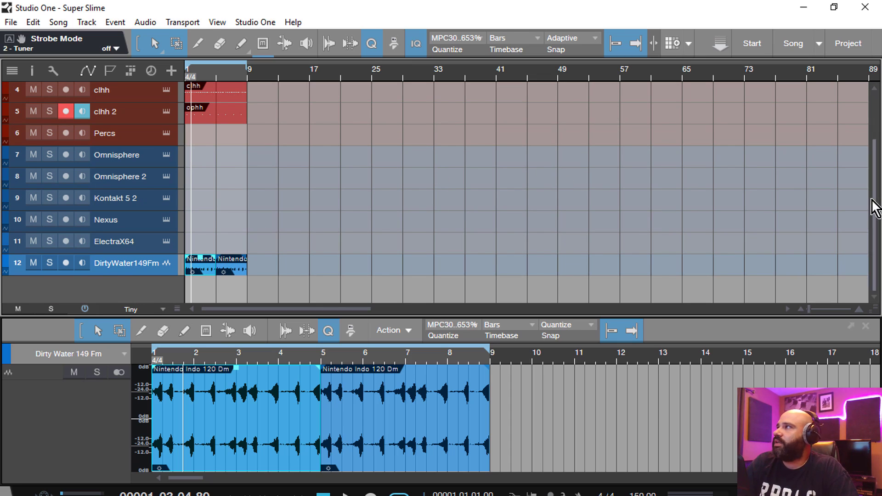
drag(875, 206, 869, 236)
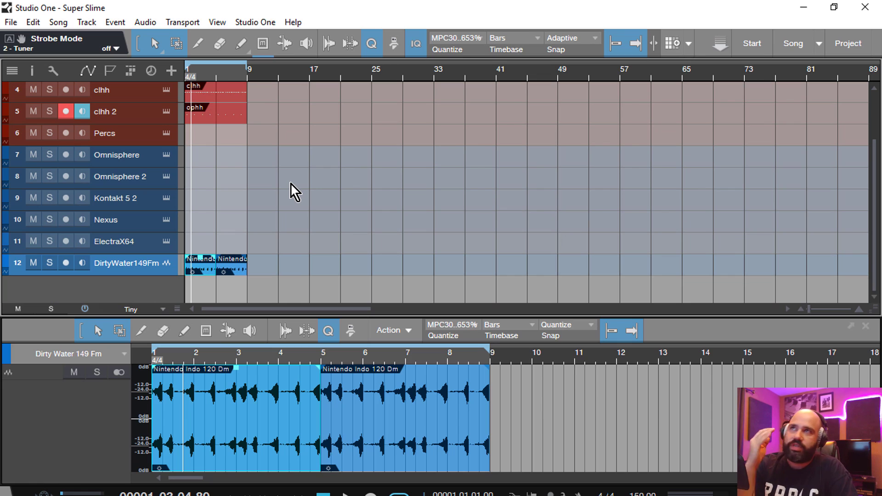
- Open the clhh event in an enlarged note editor, then move two bar 1 hi-hat notes to G3 and A#2 and play the pattern
click(205, 90)
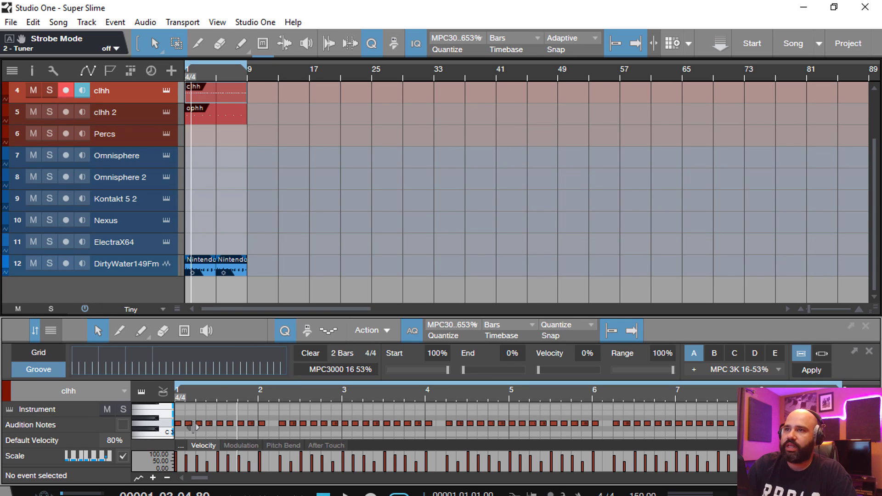
drag(256, 301, 256, 131)
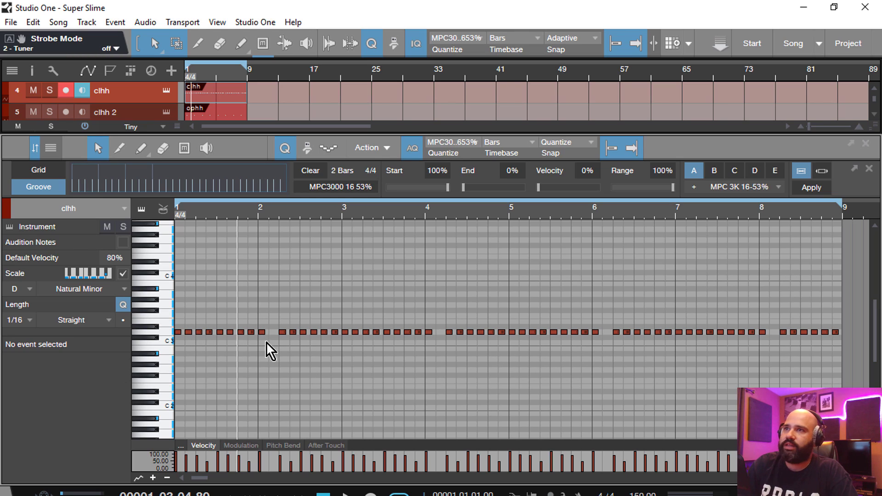
drag(200, 333, 208, 352)
key(space)
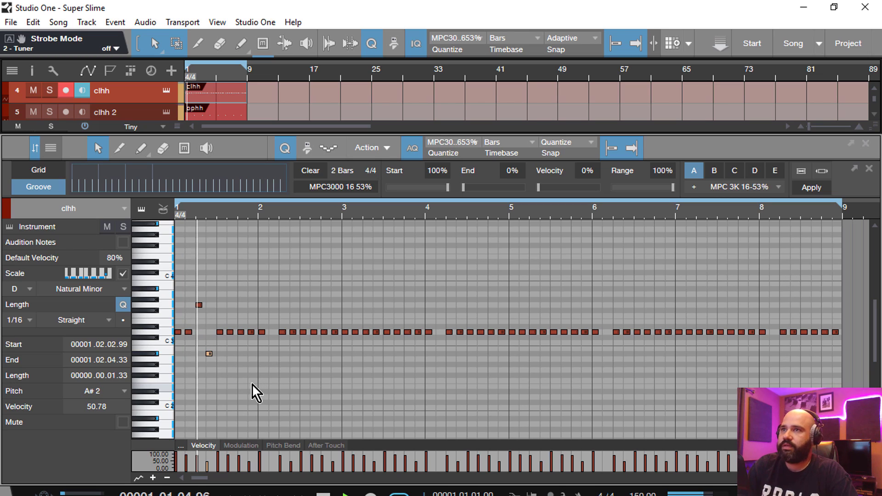
- Raise two hi-hat notes in bar 2 to F3 and G3 and the last two of bar 4 to G3, playing the clhh pattern
drag(304, 335, 313, 306)
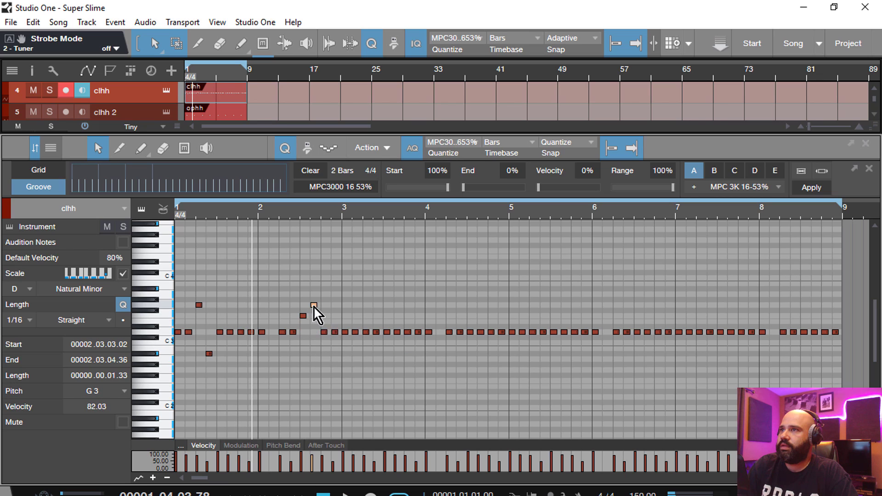
key(space)
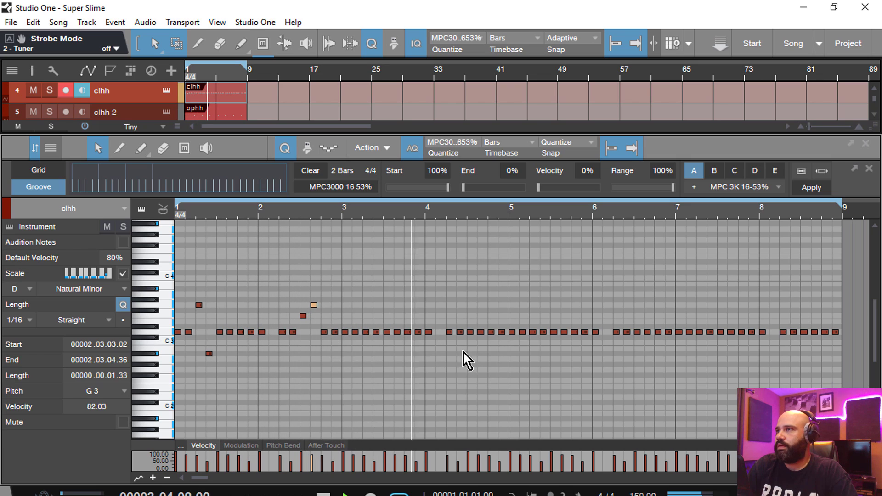
click(491, 327)
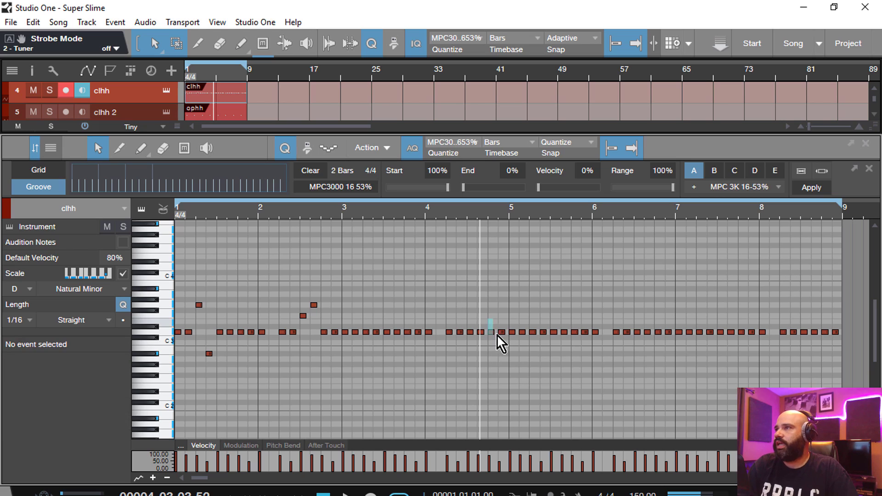
click(491, 332)
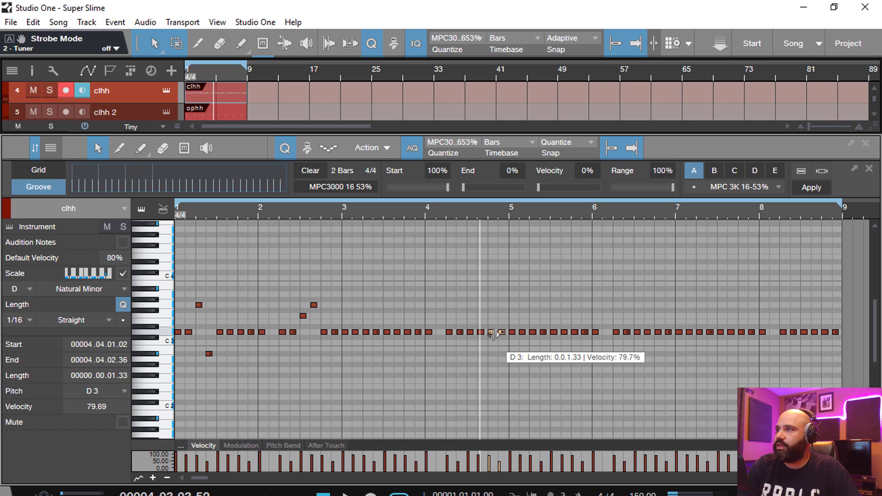
drag(492, 333, 492, 303)
key(space)
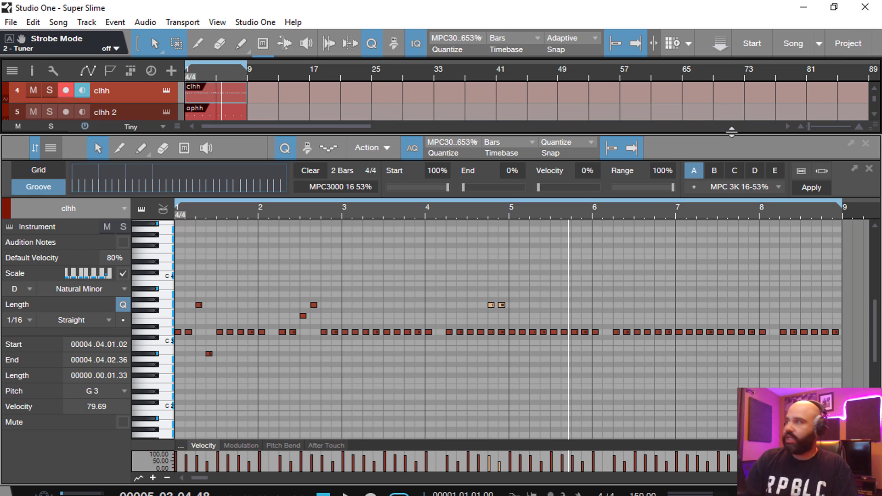
- Reduce the note editor's height so the arrangement shows tracks 1 to 8, from 808 to Omnisphere 2
drag(734, 132, 697, 263)
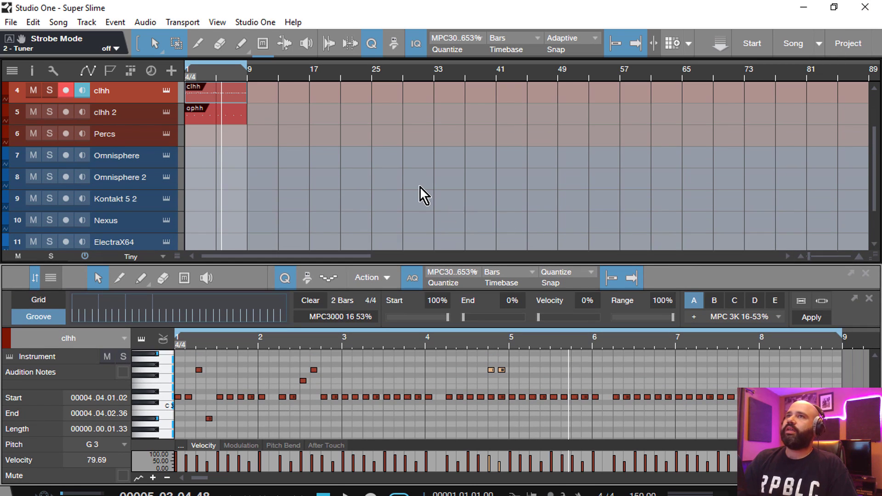
scroll(425, 189, up, 3)
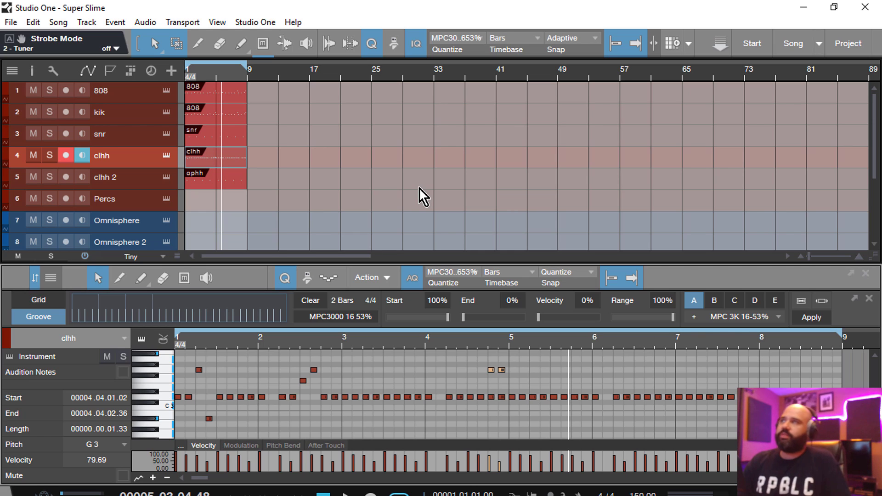
- Minimize Studio One to reach the desktop and close the browser window with the "How to Arrange Beats" video
click(807, 14)
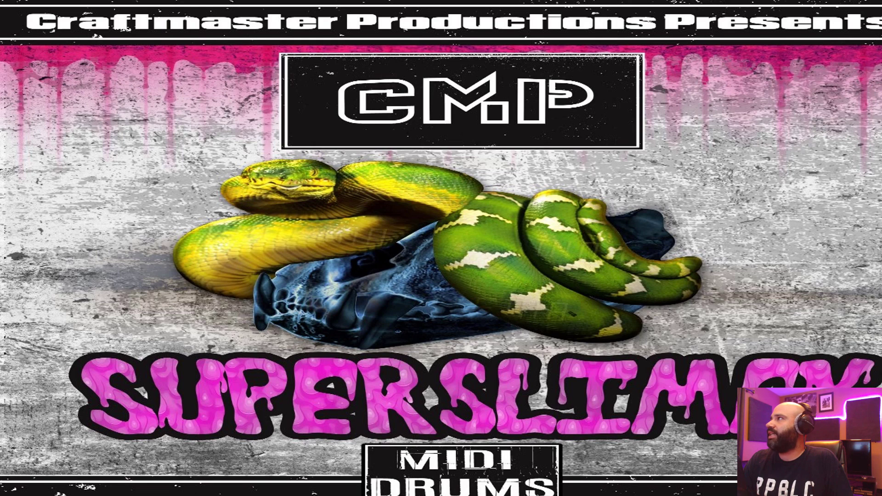
mouse_move(881, 106)
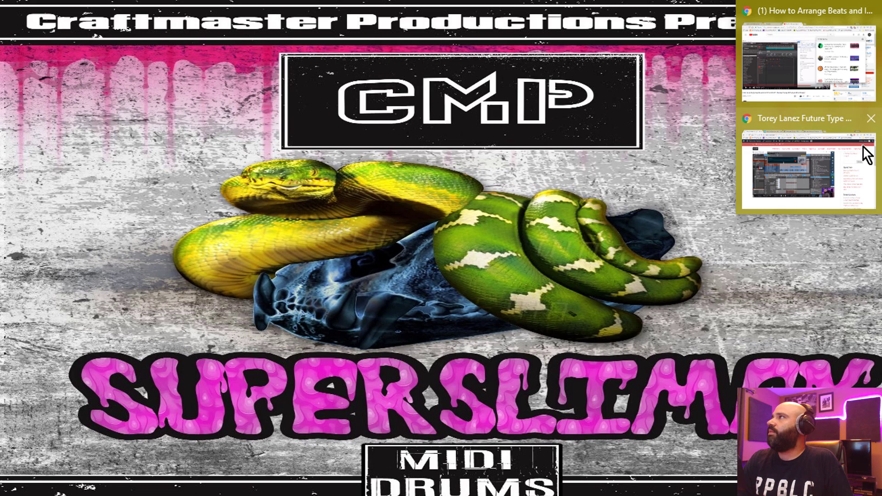
click(868, 11)
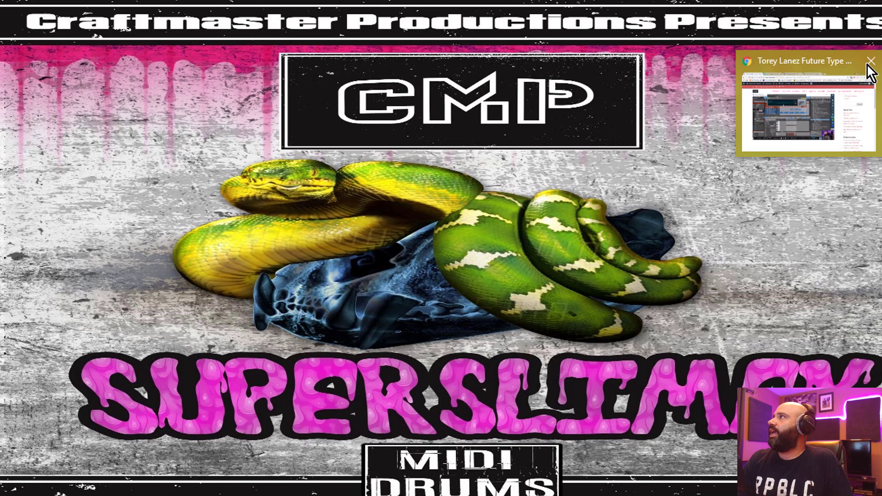